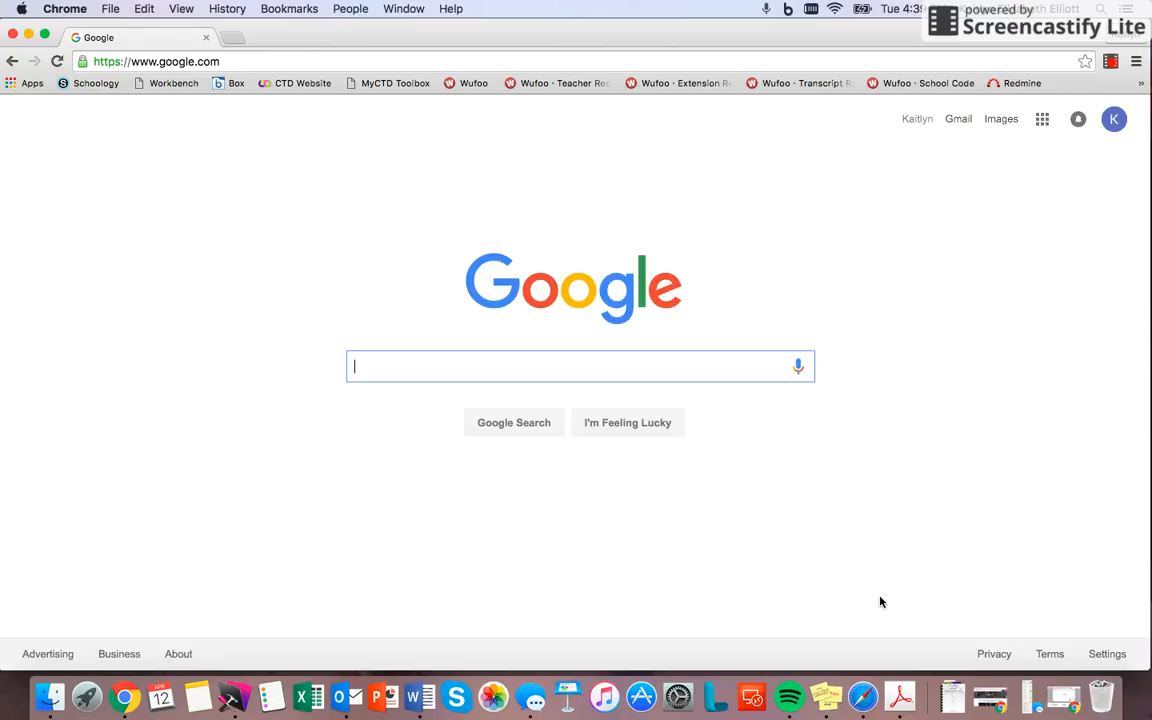
Step: Open Google Sites from the Home & Office section of Google's full product list and start creating a new site
{"action": "left_click", "coordinate": [1042, 121]}
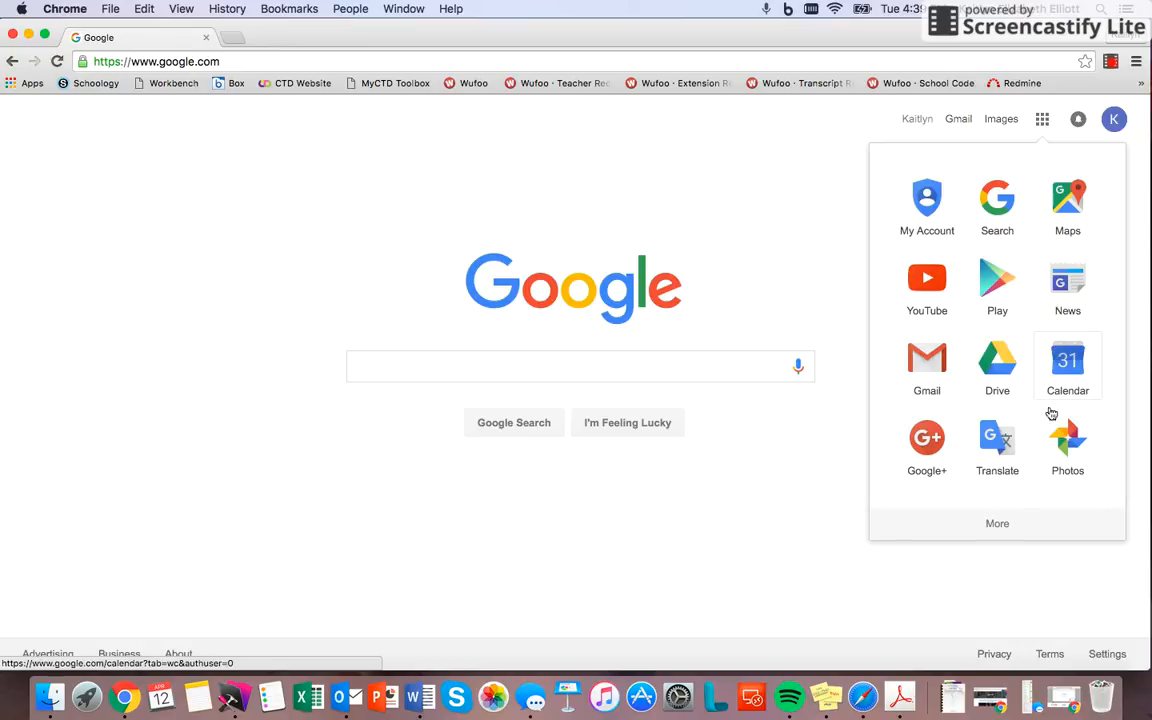
{"action": "left_click", "coordinate": [994, 522]}
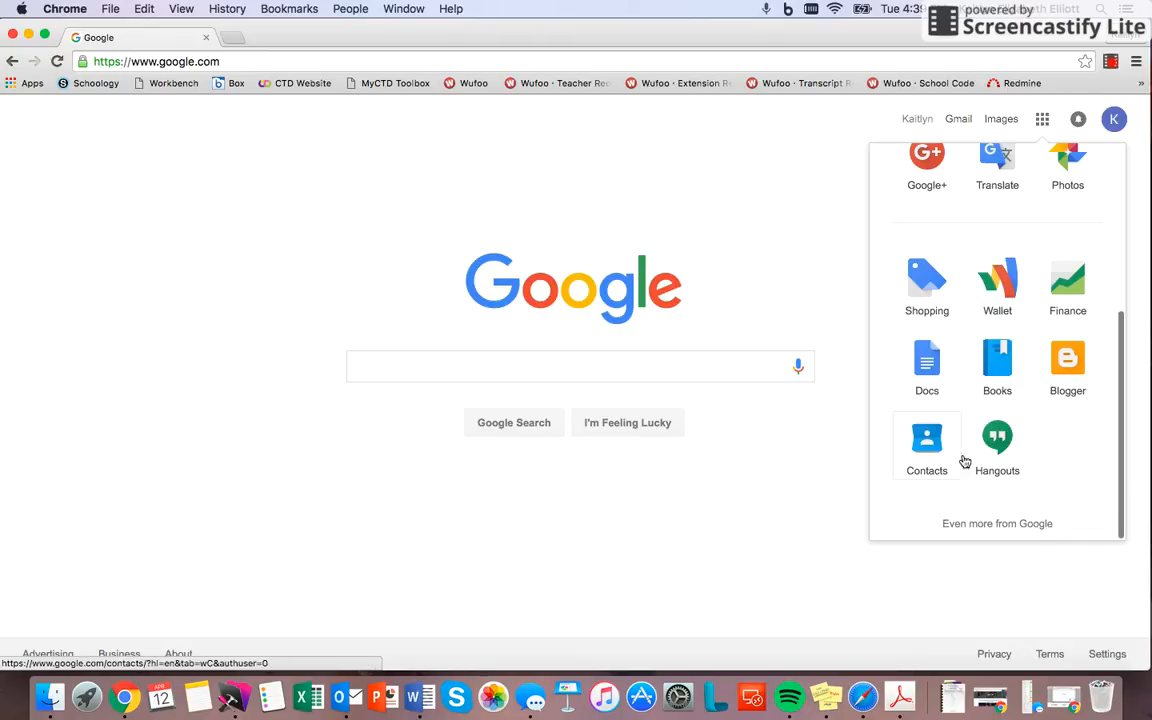
{"action": "left_click", "coordinate": [969, 524]}
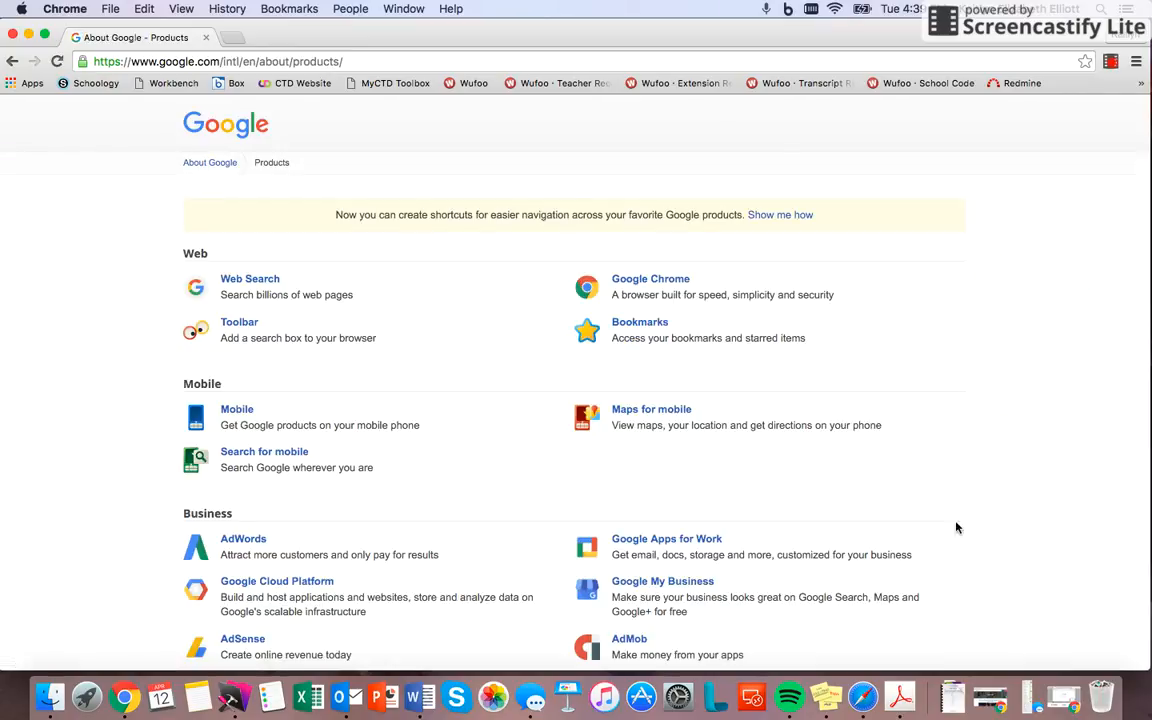
{"action": "scroll", "coordinate": [148, 349], "scroll_direction": "down", "scroll_amount": 5}
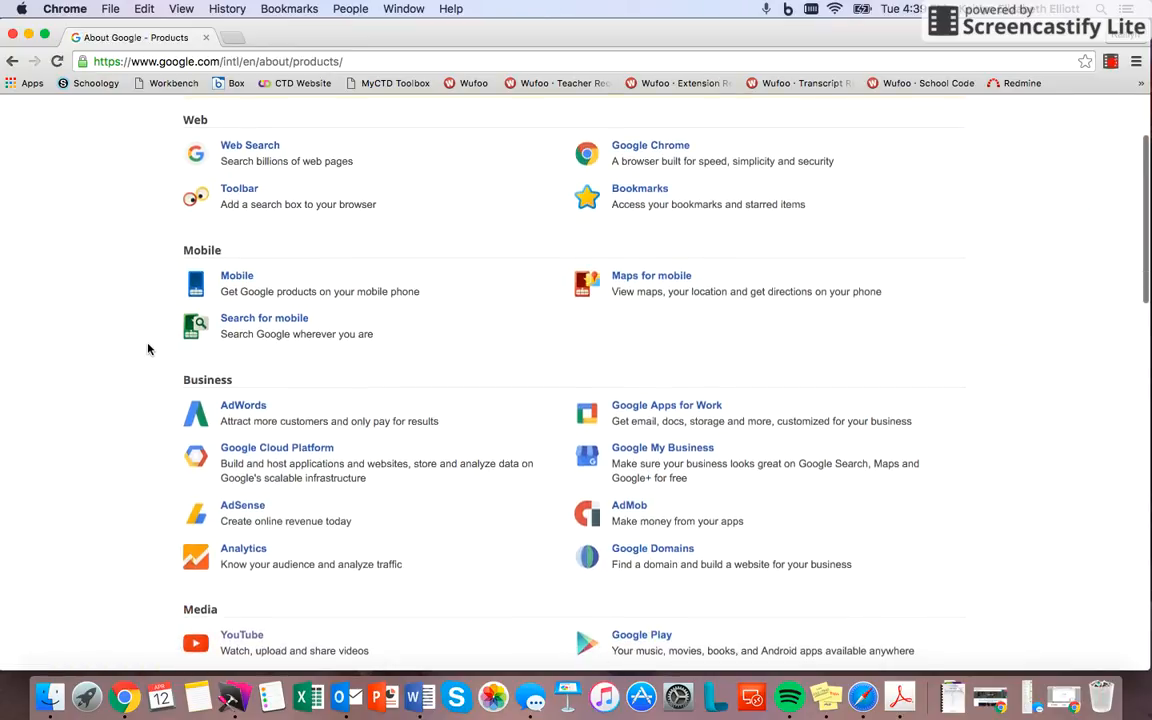
{"action": "scroll", "coordinate": [148, 349], "scroll_direction": "down", "scroll_amount": 7}
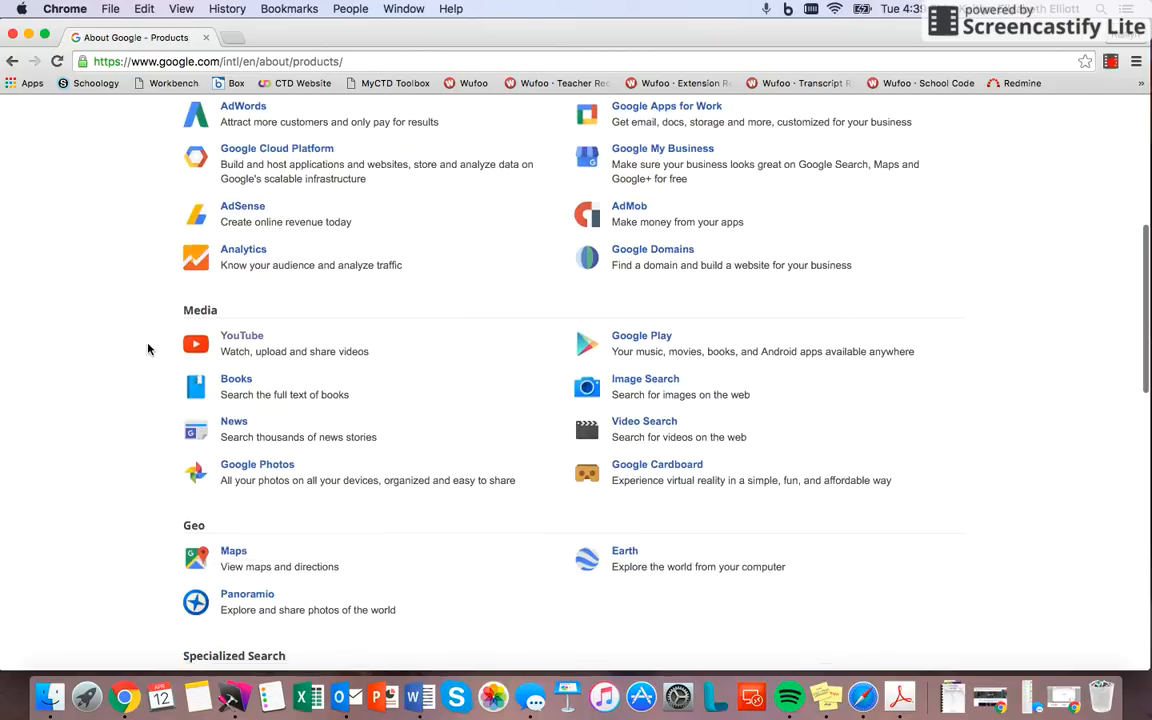
{"action": "scroll", "coordinate": [148, 349], "scroll_direction": "down", "scroll_amount": 6}
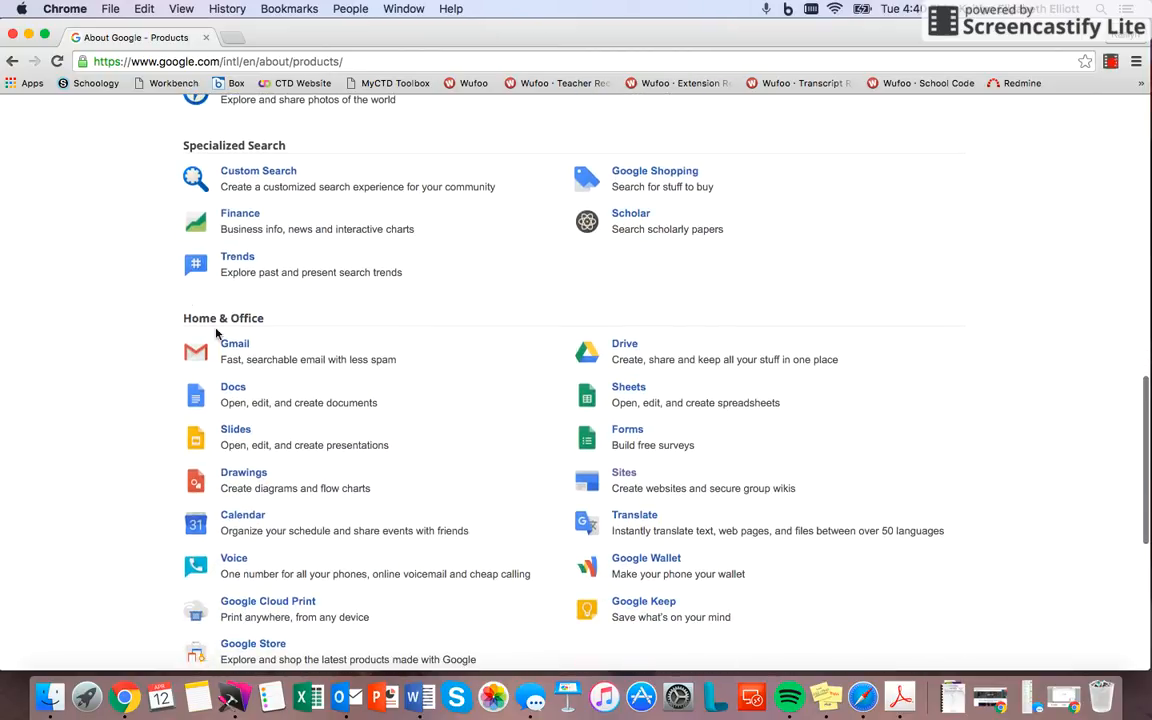
{"action": "scroll", "coordinate": [373, 374], "scroll_direction": "down", "scroll_amount": 2}
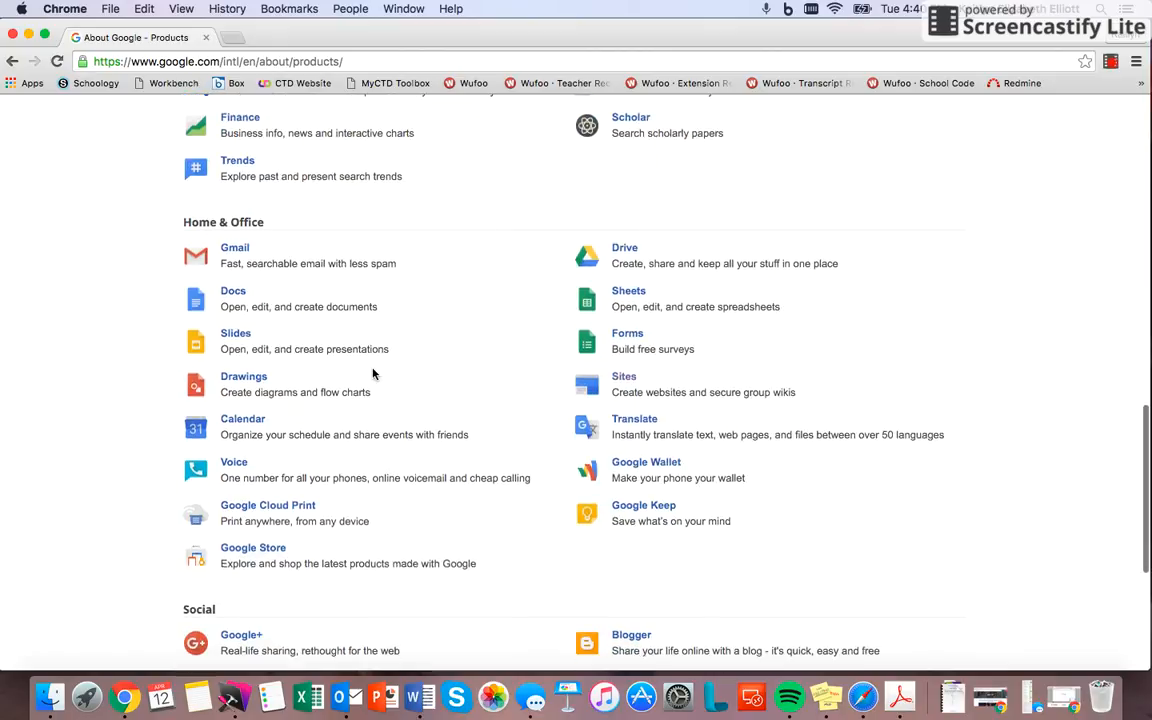
{"action": "left_click", "coordinate": [625, 380]}
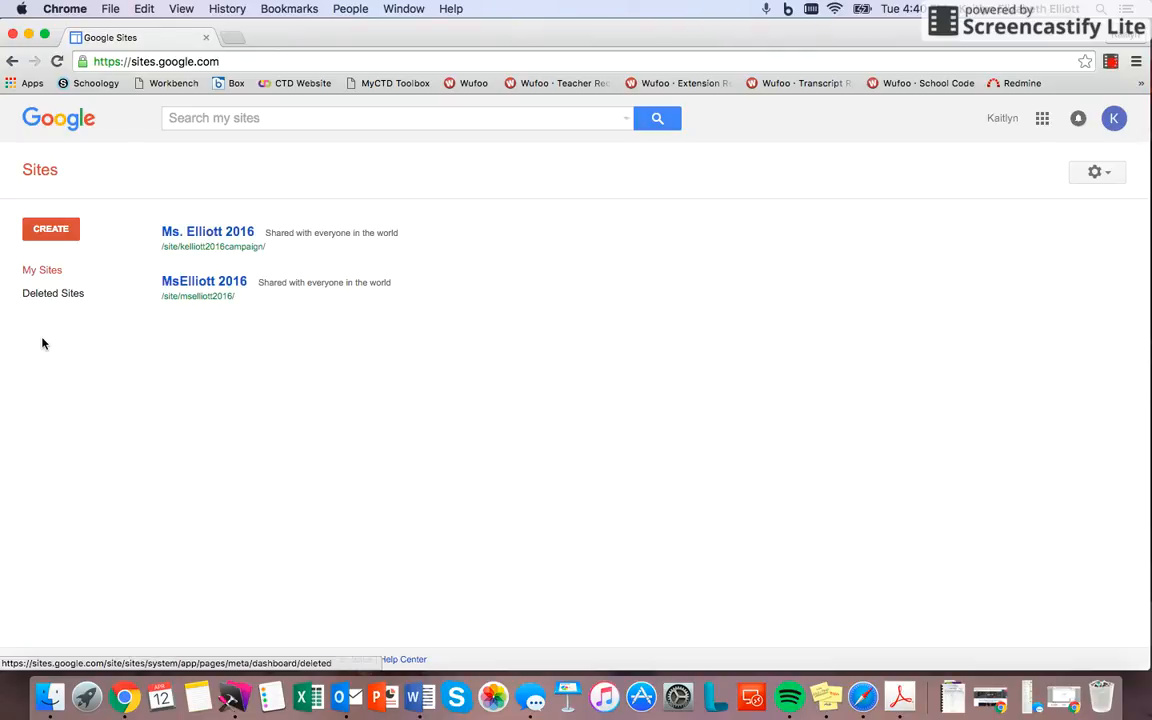
{"action": "left_click", "coordinate": [50, 231]}
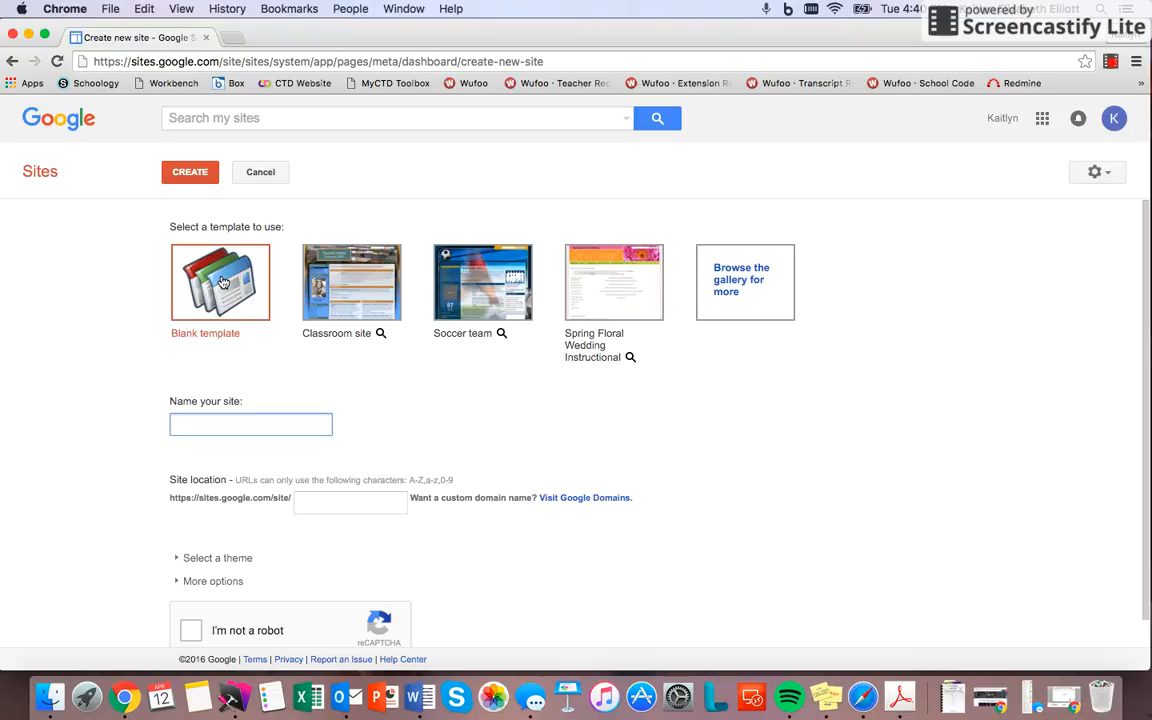
Step: Browse the gallery's Schools & education, Activities & events and Government & non-profits site templates, and close it without choosing one
{"action": "left_click", "coordinate": [738, 272]}
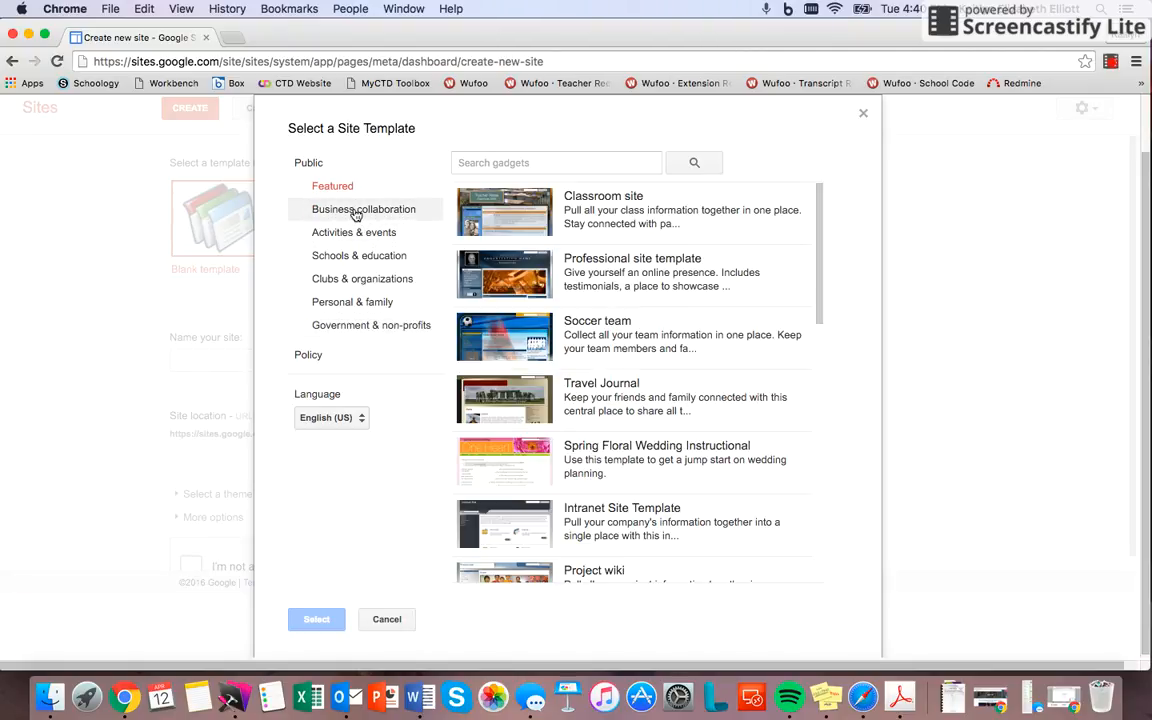
{"action": "left_click", "coordinate": [350, 258]}
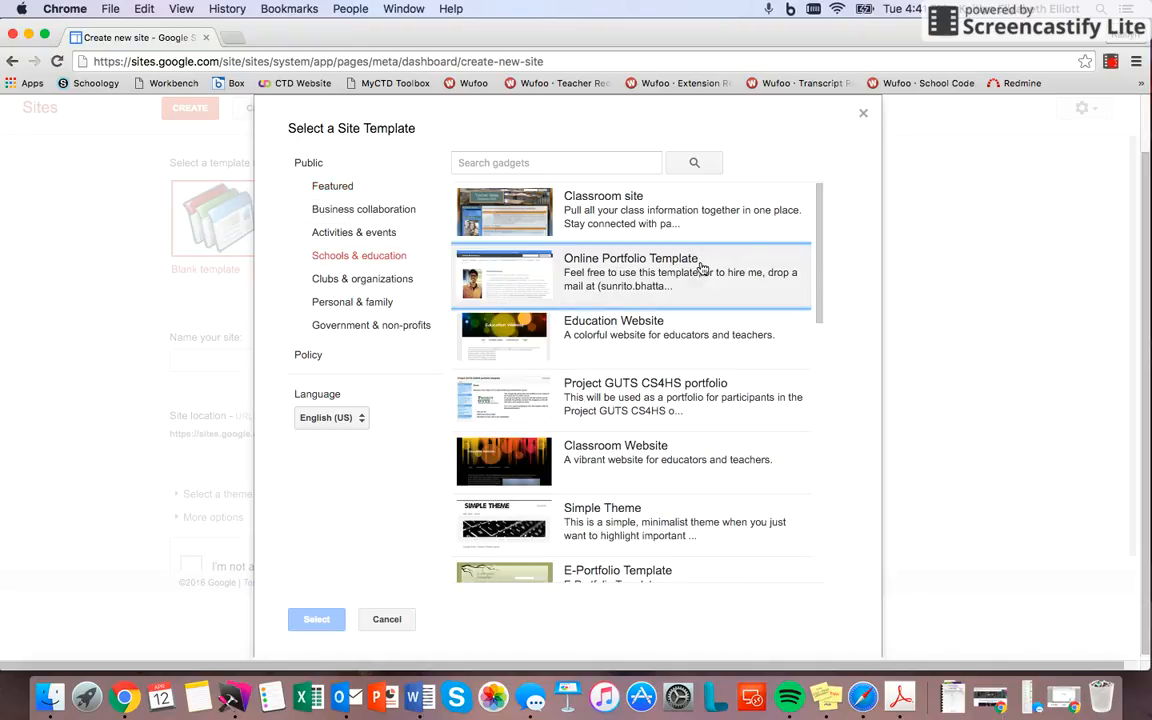
{"action": "left_click_drag", "start_coordinate": [820, 228], "coordinate": [799, 346]}
{"action": "scroll", "coordinate": [686, 270], "scroll_direction": "up", "scroll_amount": 5}
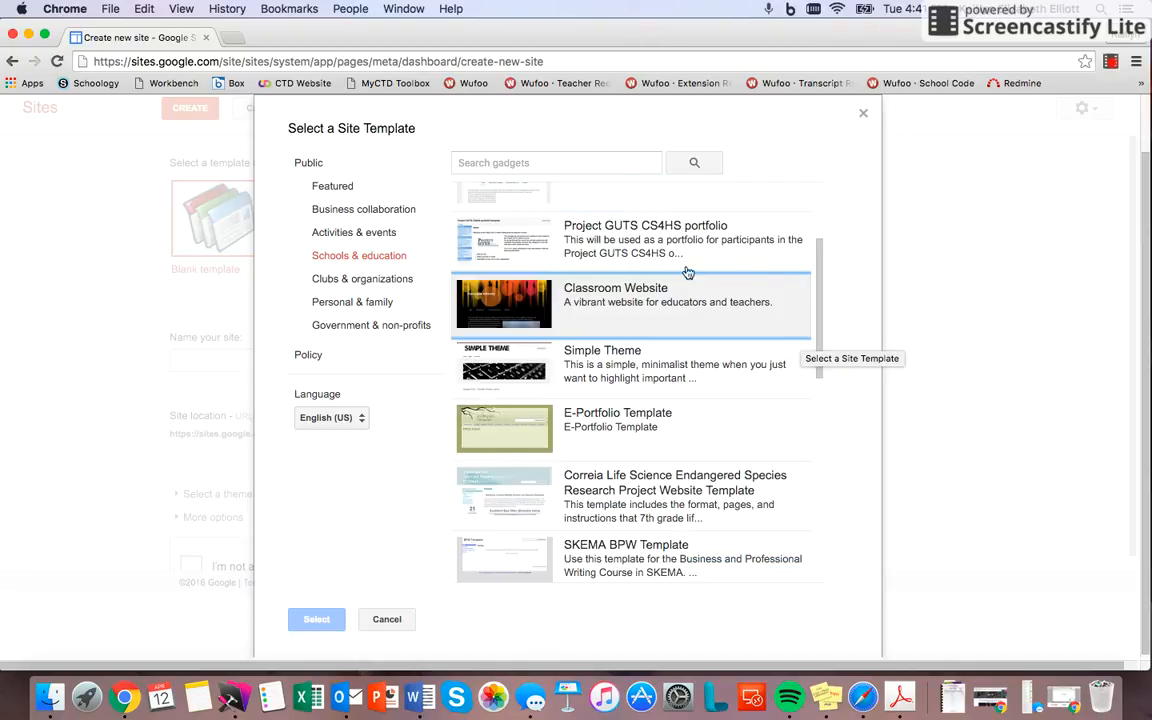
{"action": "left_click", "coordinate": [360, 235]}
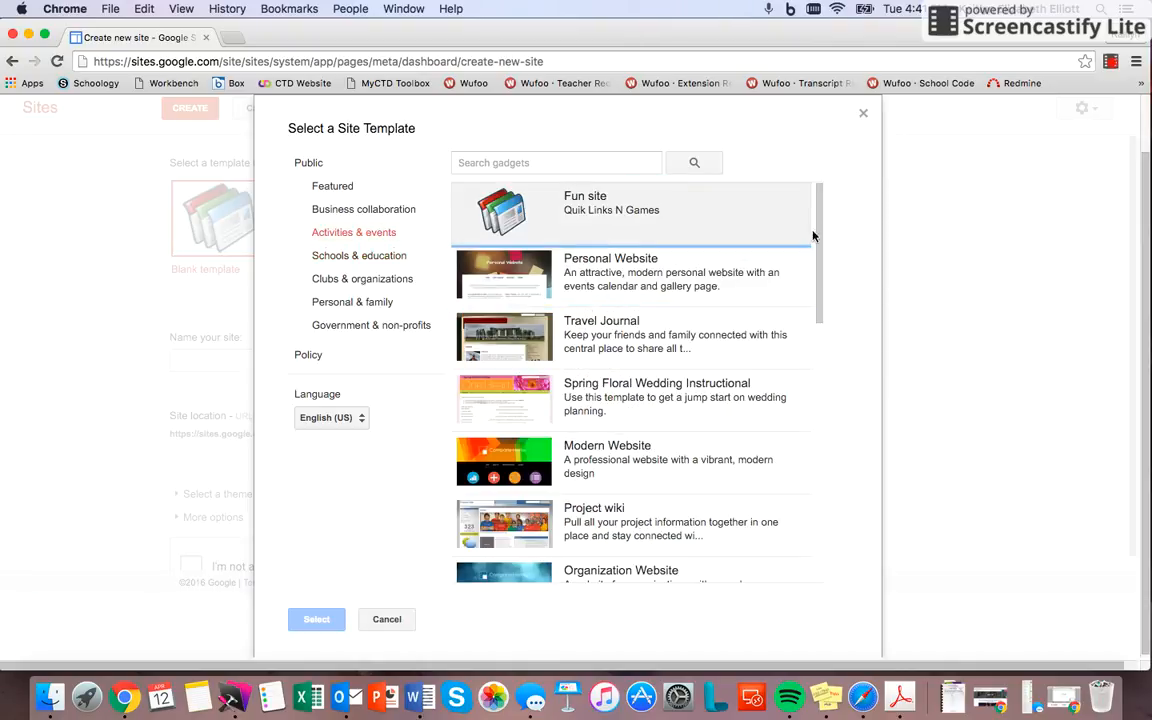
{"action": "left_click_drag", "start_coordinate": [816, 237], "coordinate": [818, 240]}
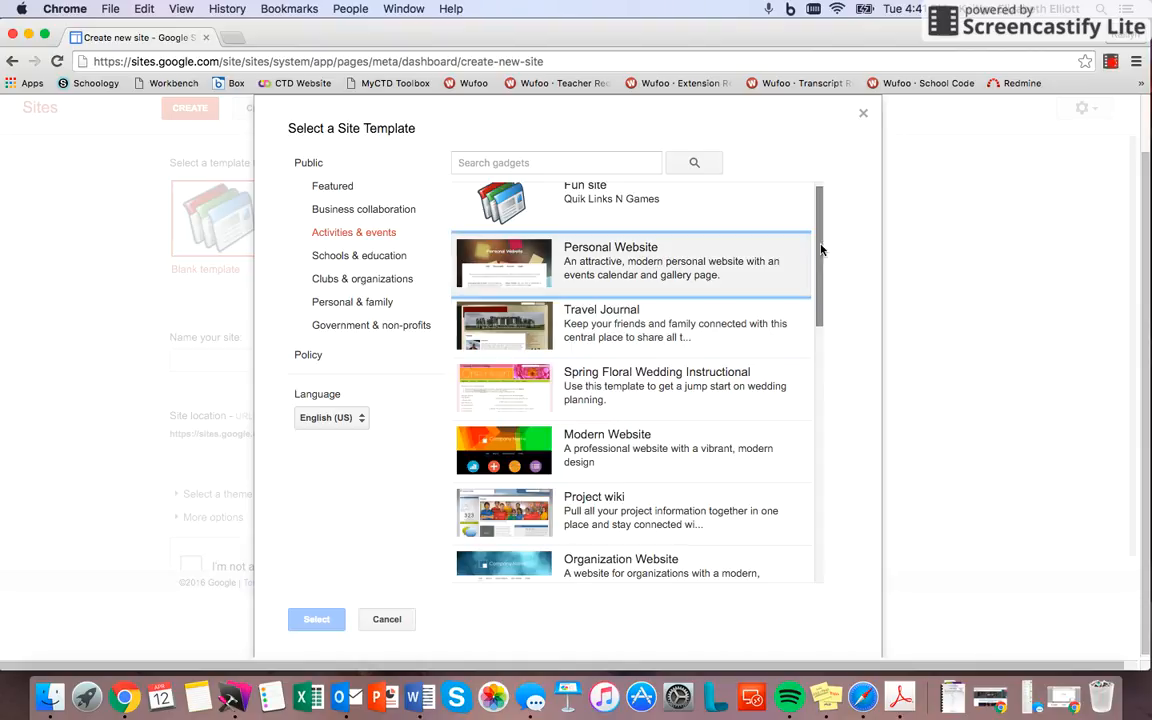
{"action": "left_click", "coordinate": [352, 330]}
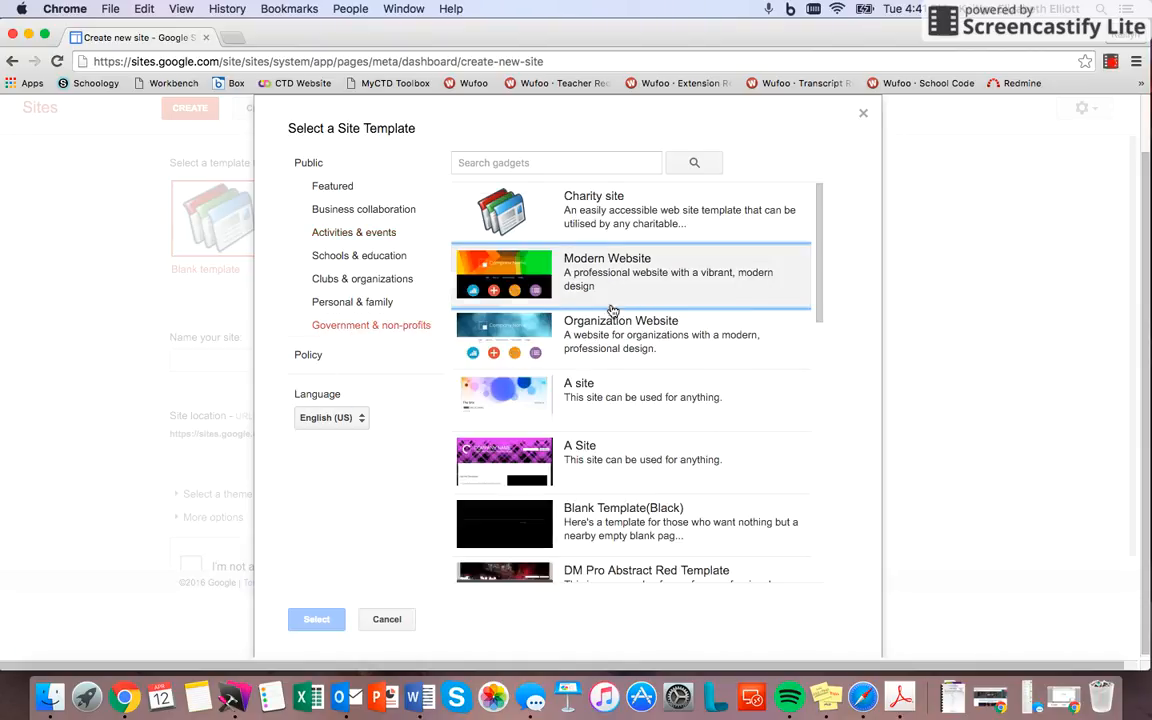
{"action": "left_click", "coordinate": [817, 233]}
{"action": "left_click_drag", "start_coordinate": [817, 233], "coordinate": [836, 300]}
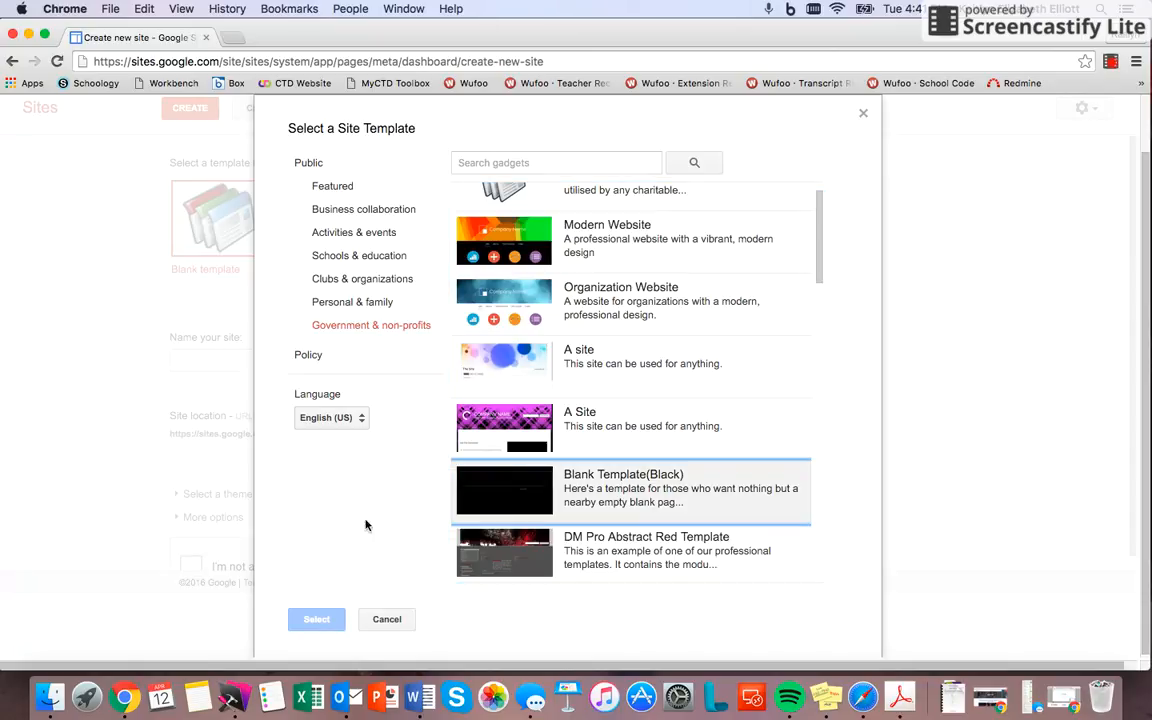
{"action": "left_click", "coordinate": [386, 619]}
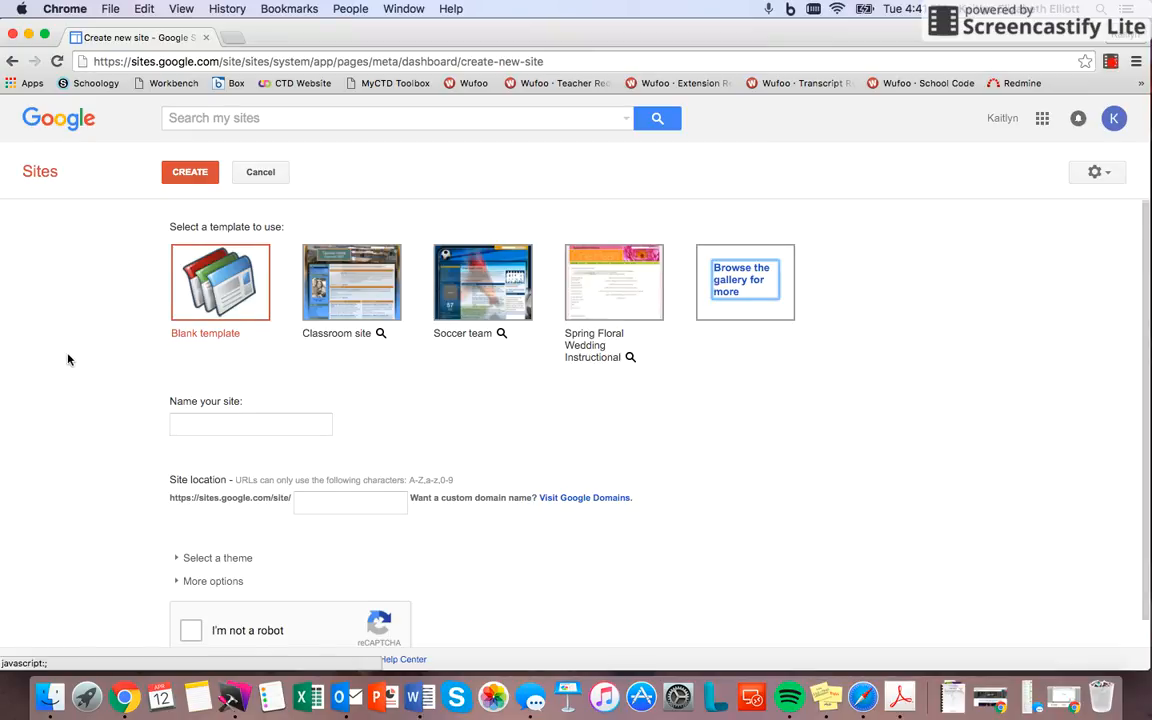
Step: Name the new site with the owner's surname in the possessive form followed by "Elephants"
{"action": "scroll", "coordinate": [160, 376], "scroll_direction": "down", "scroll_amount": 1}
{"action": "left_click", "coordinate": [221, 395]}
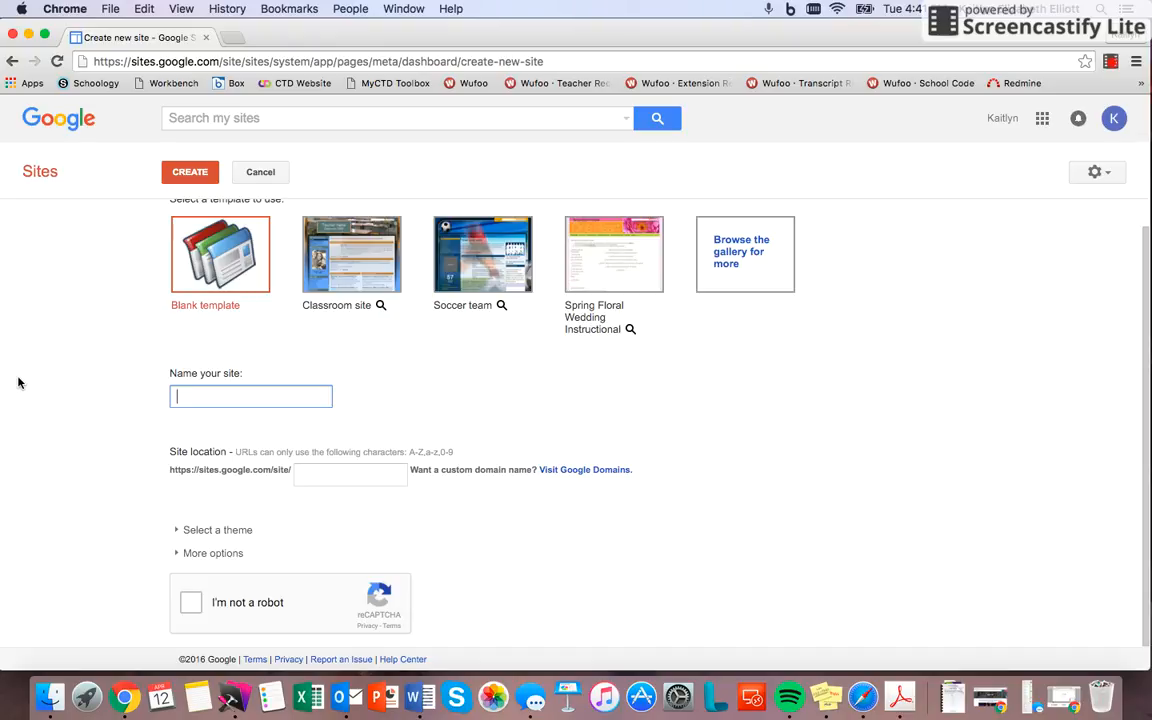
{"action": "type", "text": "Elliott's Elephants"}
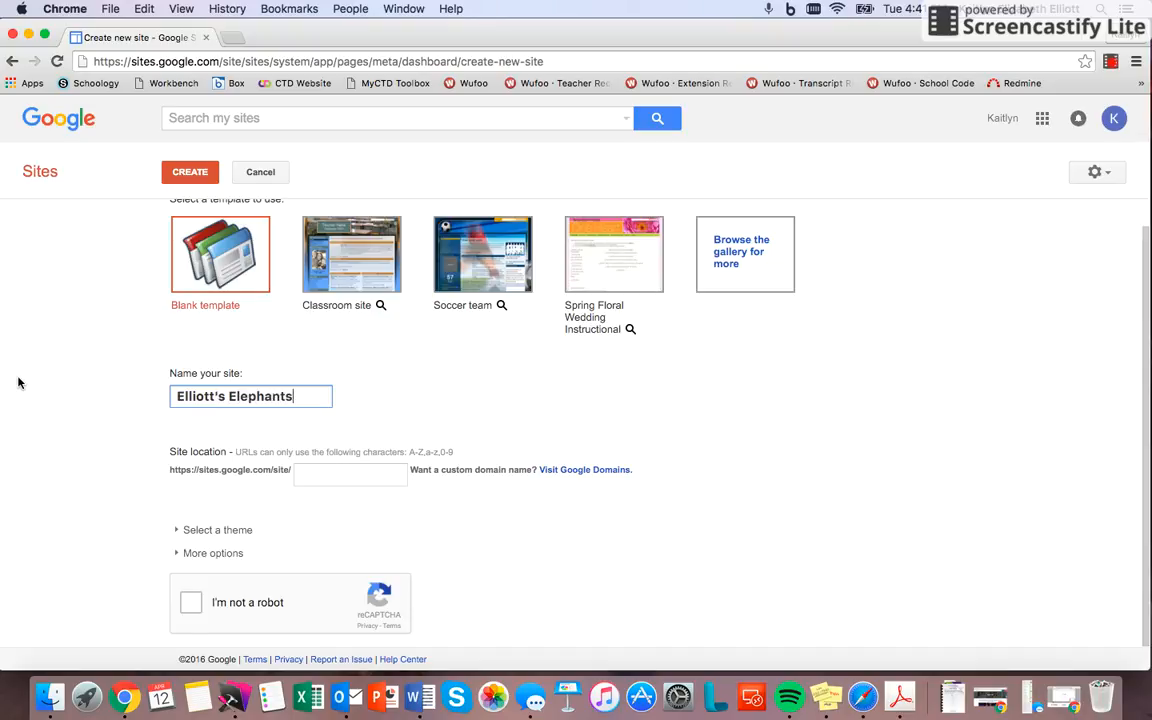
{"action": "left_click", "coordinate": [56, 449]}
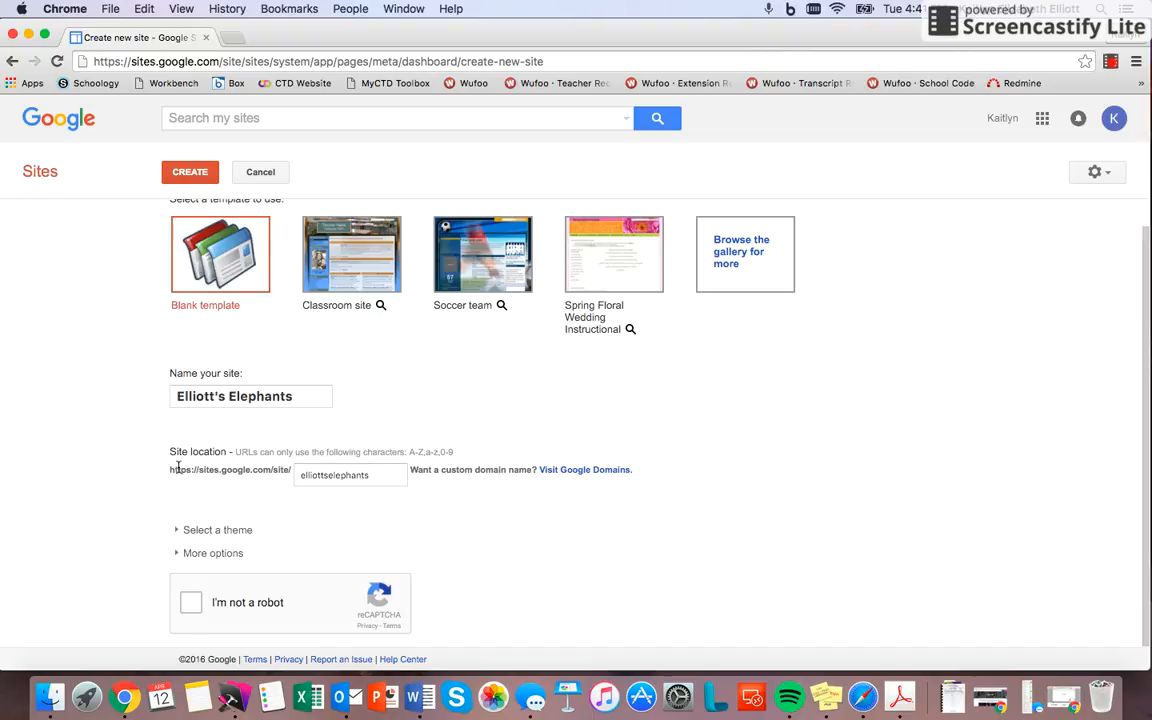
Step: Look through the available themes and choose the Schoolhouse theme for the new site
{"action": "scroll", "coordinate": [80, 474], "scroll_direction": "down", "scroll_amount": 1}
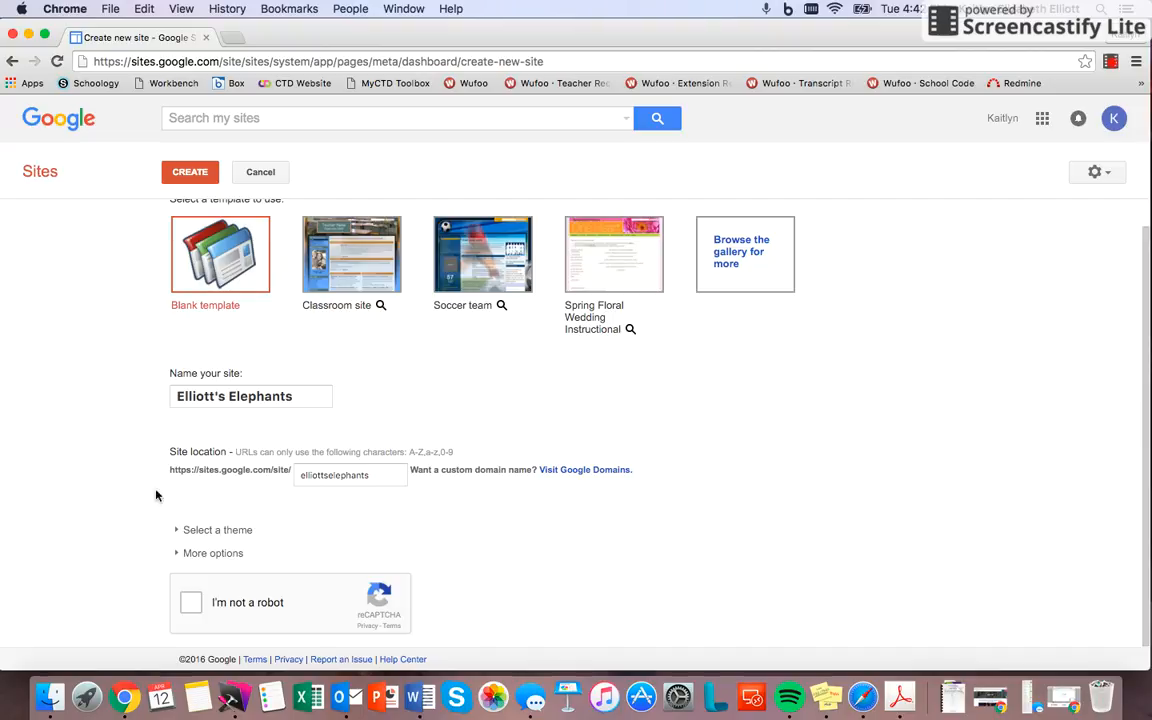
{"action": "left_click", "coordinate": [186, 530]}
{"action": "scroll", "coordinate": [122, 530], "scroll_direction": "down", "scroll_amount": 5}
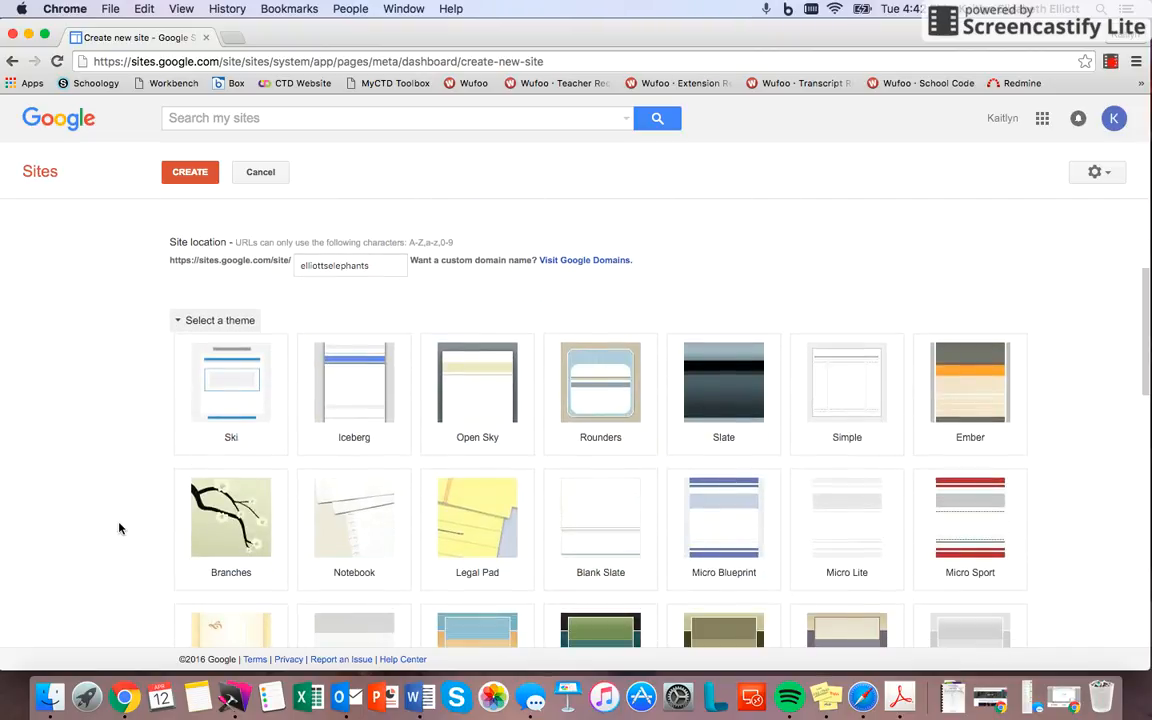
{"action": "scroll", "coordinate": [119, 528], "scroll_direction": "down", "scroll_amount": 2}
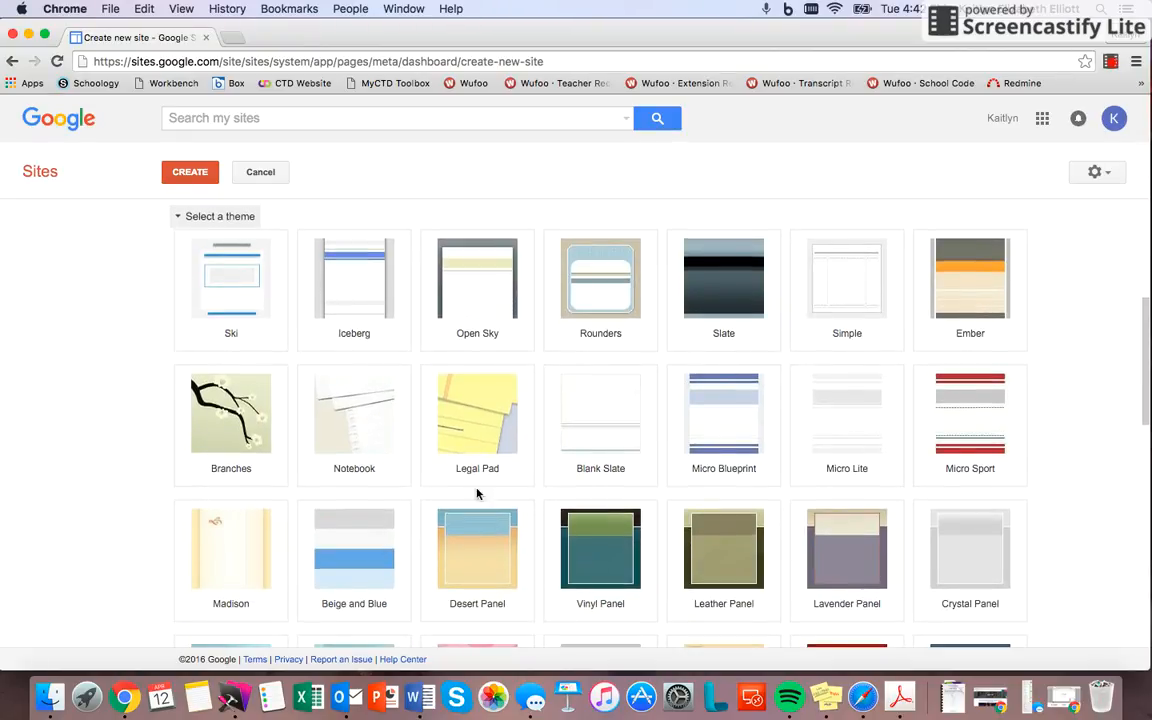
{"action": "scroll", "coordinate": [1040, 343], "scroll_direction": "down", "scroll_amount": 2}
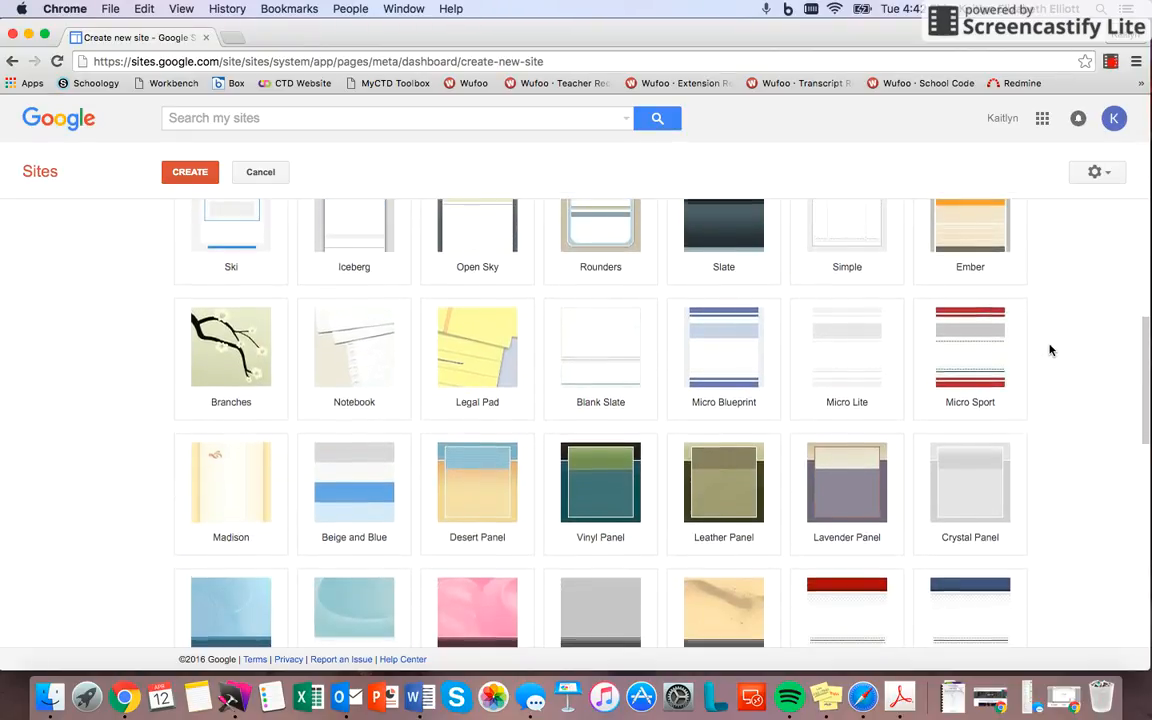
{"action": "scroll", "coordinate": [1050, 350], "scroll_direction": "down", "scroll_amount": 1}
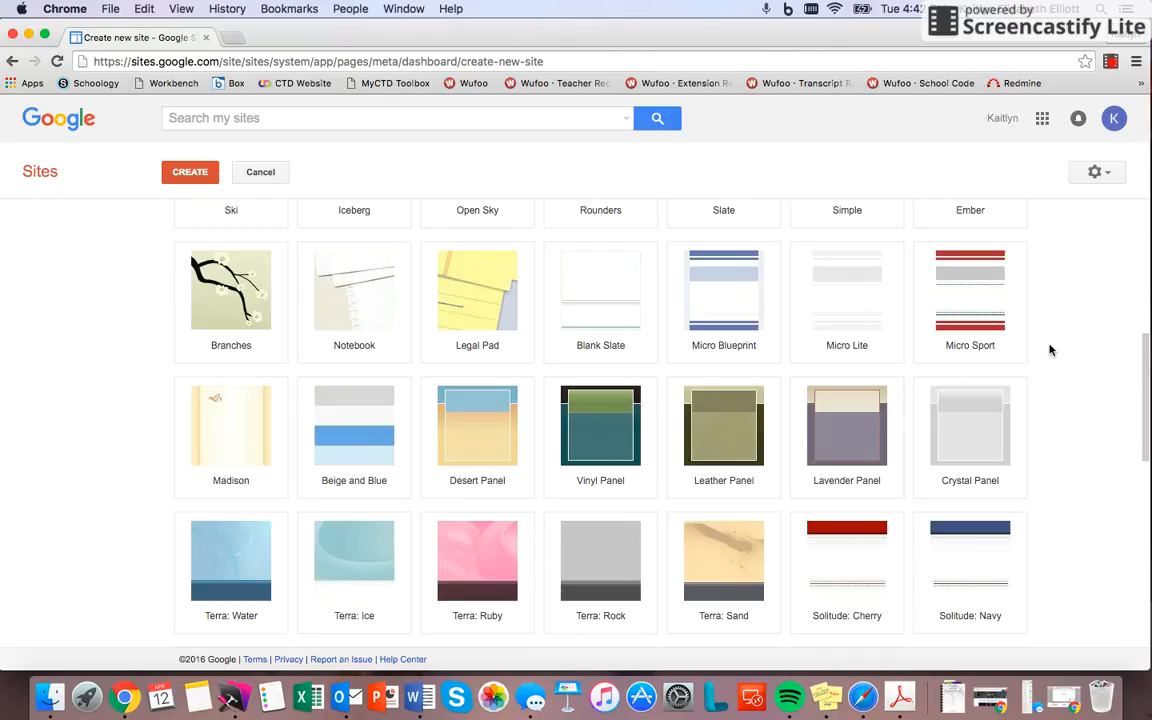
{"action": "scroll", "coordinate": [1050, 350], "scroll_direction": "down", "scroll_amount": 7}
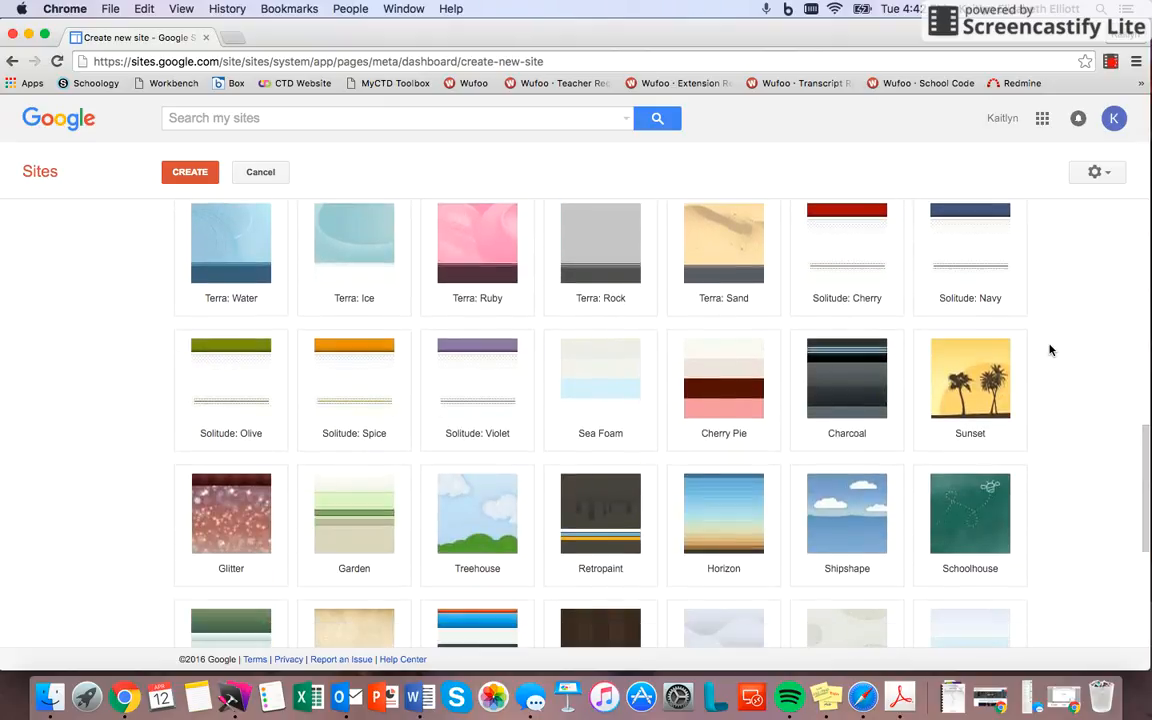
{"action": "scroll", "coordinate": [1050, 350], "scroll_direction": "down", "scroll_amount": 1}
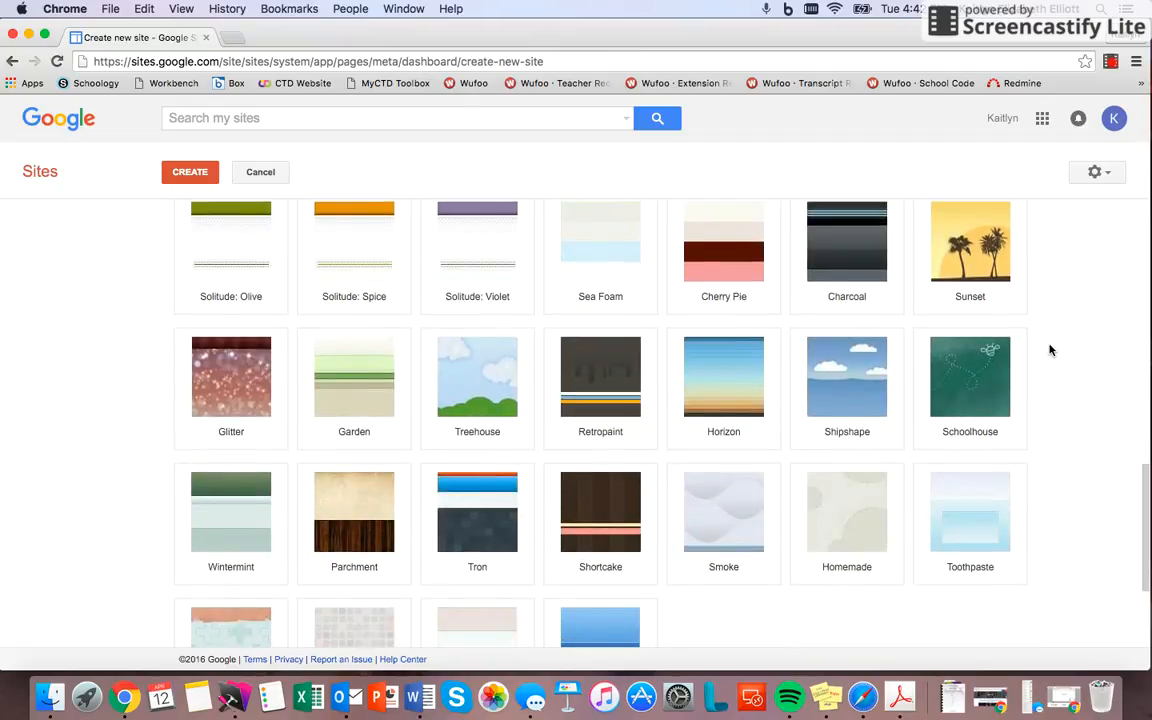
{"action": "scroll", "coordinate": [1050, 350], "scroll_direction": "down", "scroll_amount": 3}
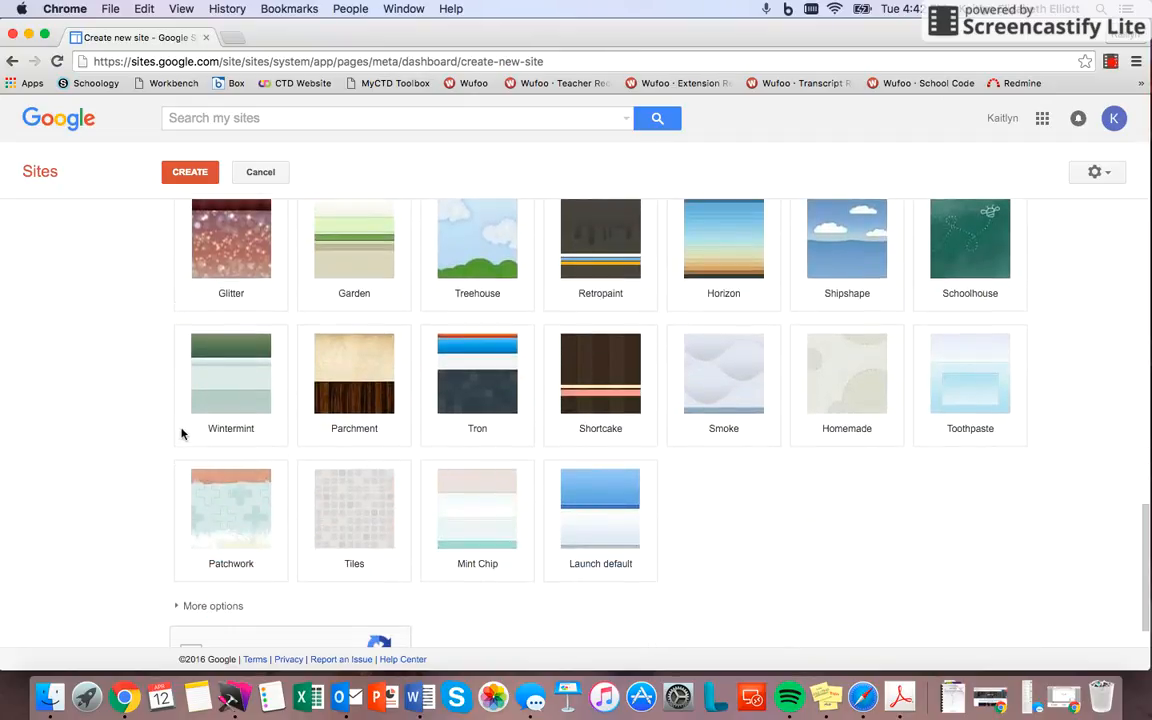
{"action": "scroll", "coordinate": [175, 368], "scroll_direction": "up", "scroll_amount": 3}
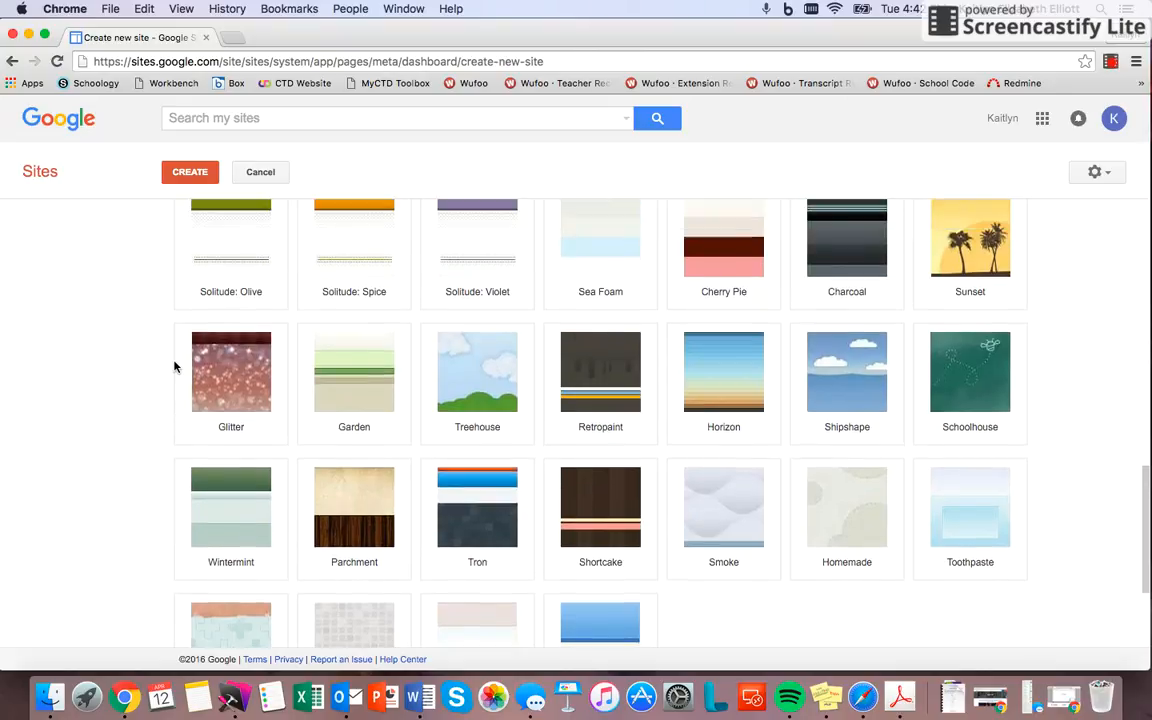
{"action": "scroll", "coordinate": [174, 367], "scroll_direction": "up", "scroll_amount": 5}
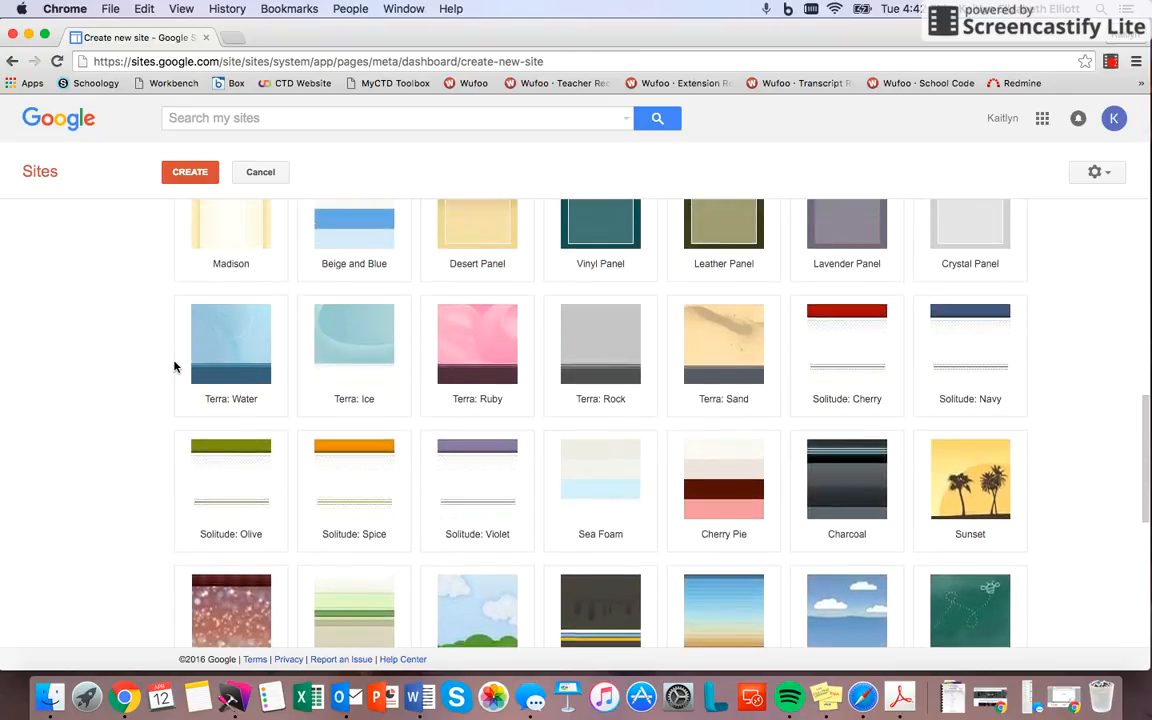
{"action": "scroll", "coordinate": [174, 367], "scroll_direction": "up", "scroll_amount": 5}
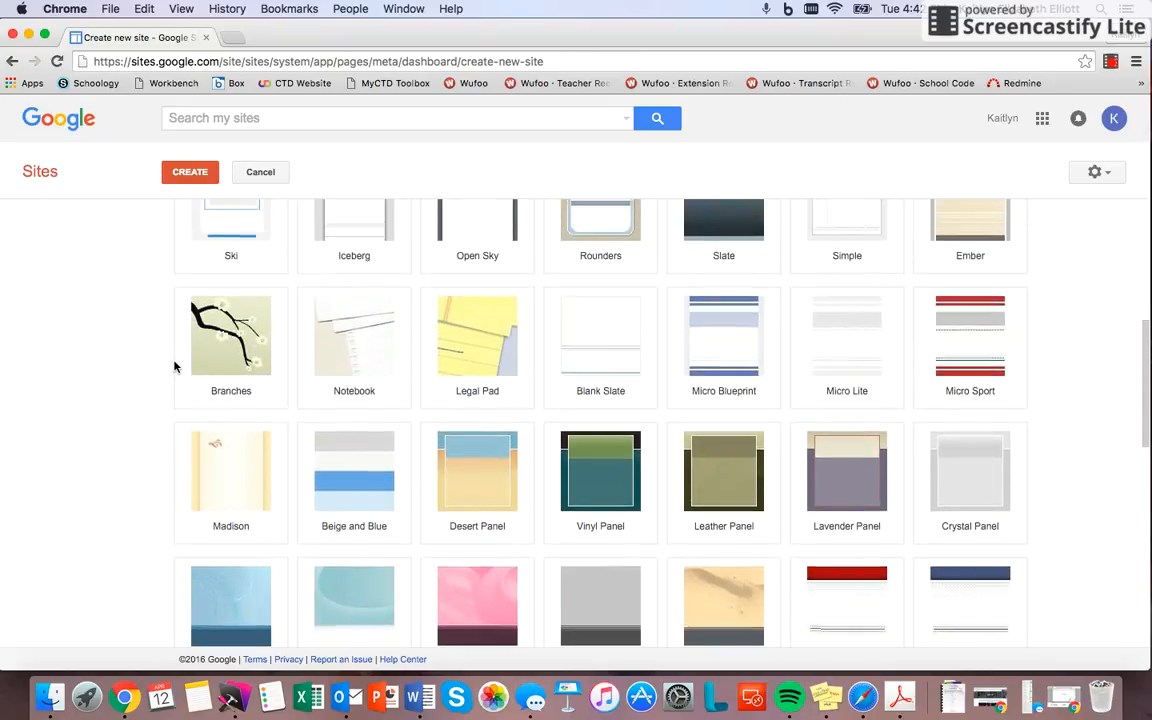
{"action": "scroll", "coordinate": [174, 367], "scroll_direction": "up", "scroll_amount": 1}
{"action": "scroll", "coordinate": [174, 367], "scroll_direction": "down", "scroll_amount": 5}
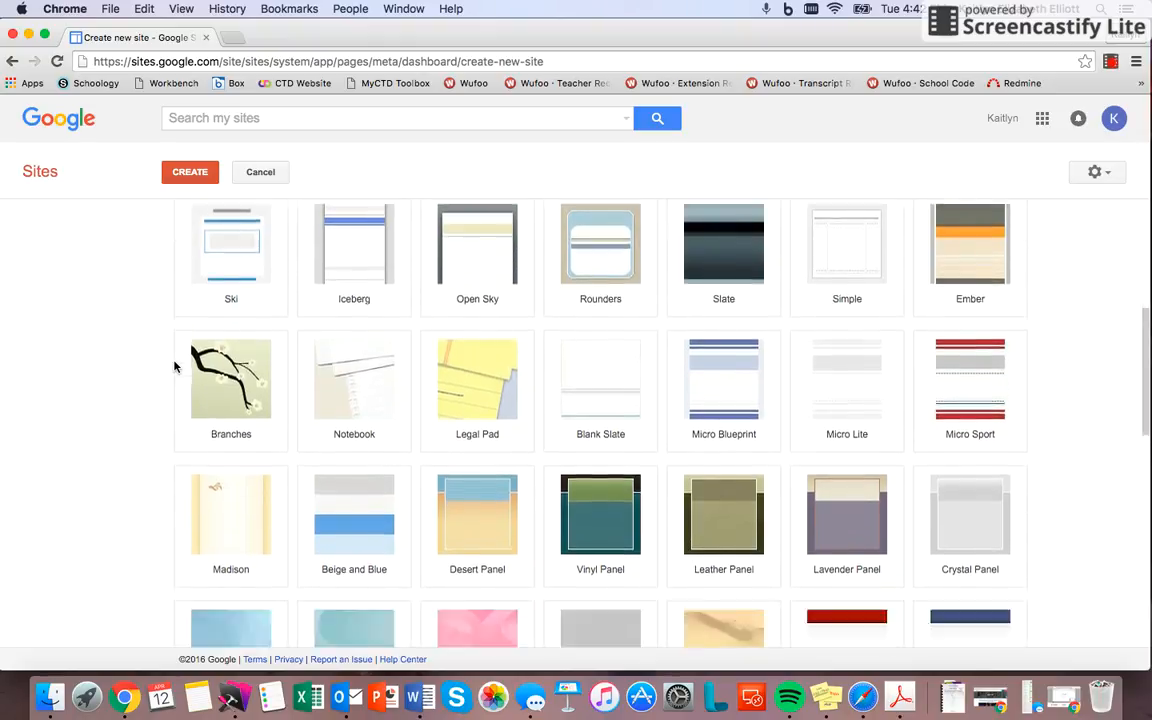
{"action": "scroll", "coordinate": [174, 367], "scroll_direction": "down", "scroll_amount": 5}
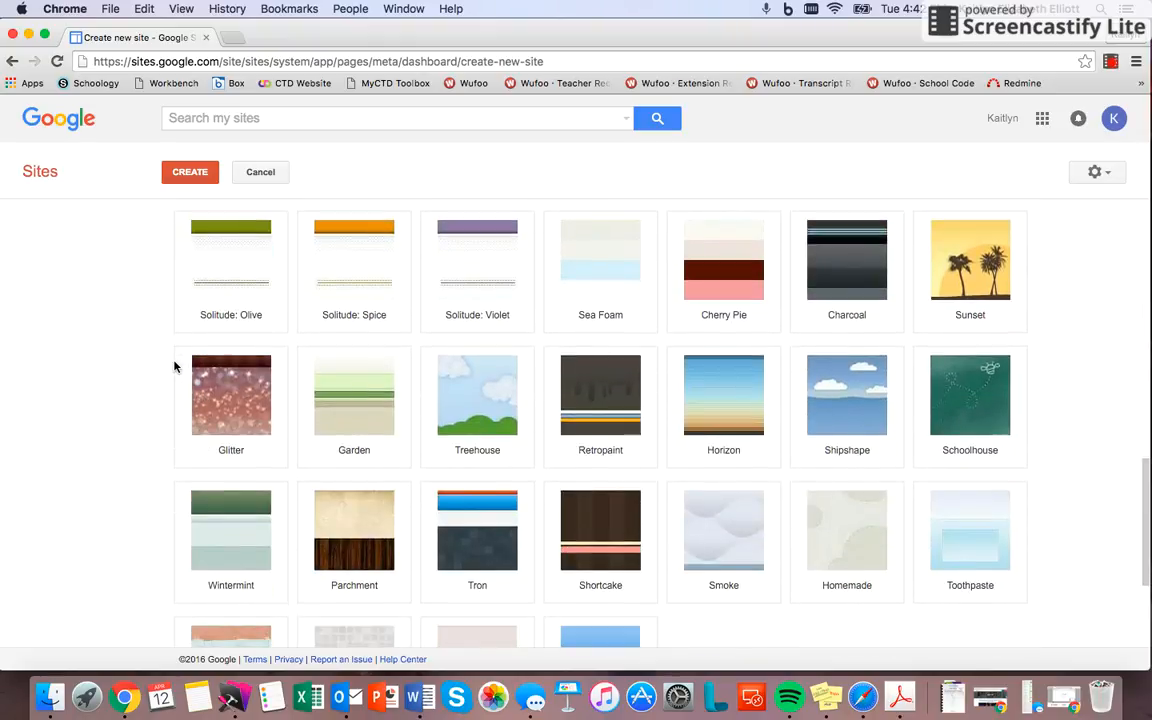
{"action": "scroll", "coordinate": [174, 367], "scroll_direction": "down", "scroll_amount": 1}
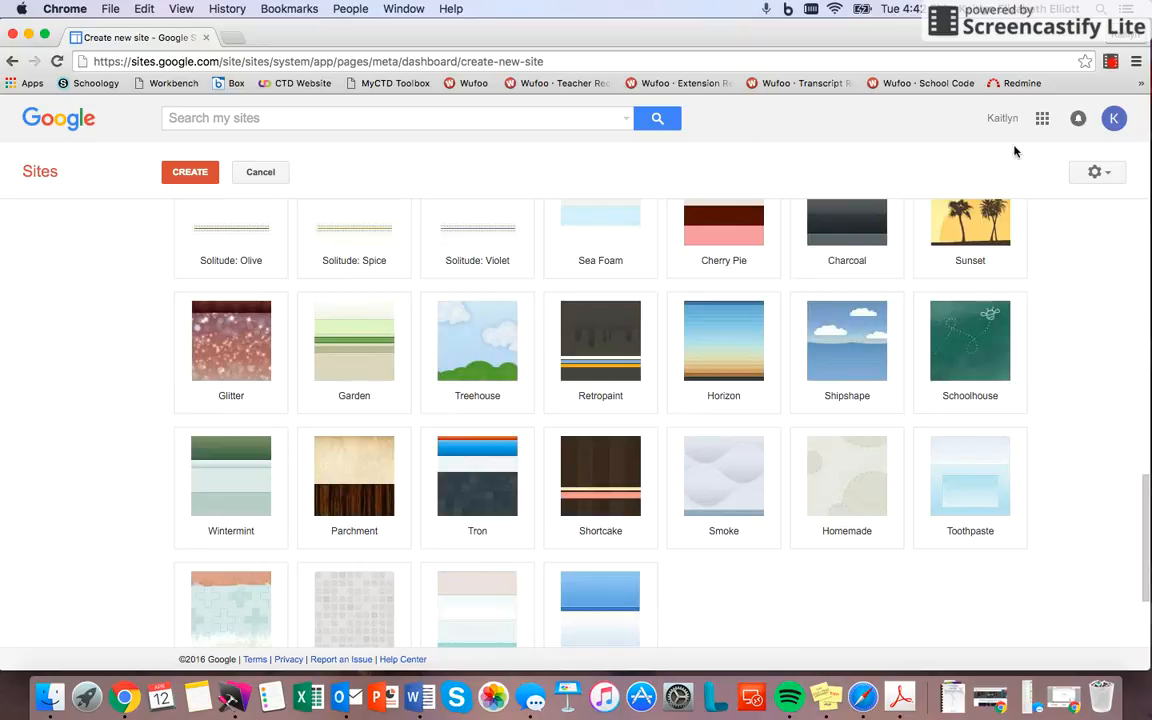
{"action": "left_click", "coordinate": [970, 356]}
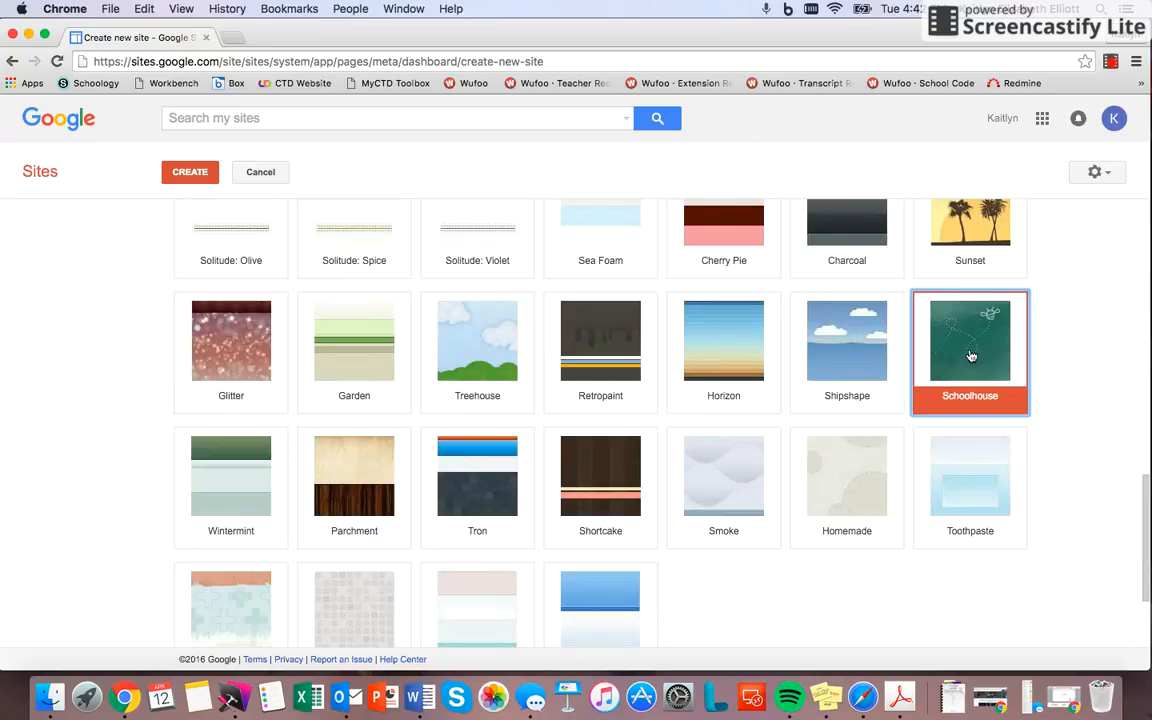
Step: Expand the additional site options and review the site description and mature-content settings without filling them in
{"action": "scroll", "coordinate": [938, 437], "scroll_direction": "down", "scroll_amount": 3}
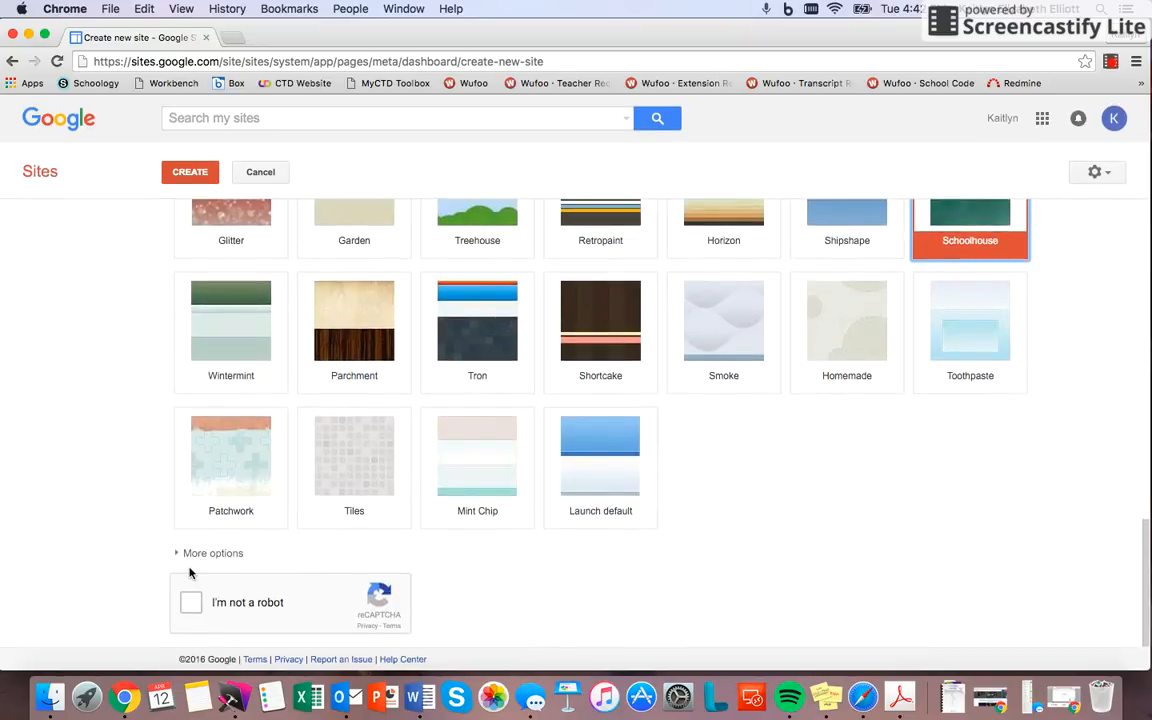
{"action": "left_click", "coordinate": [176, 552]}
{"action": "scroll", "coordinate": [130, 560], "scroll_direction": "down", "scroll_amount": 1}
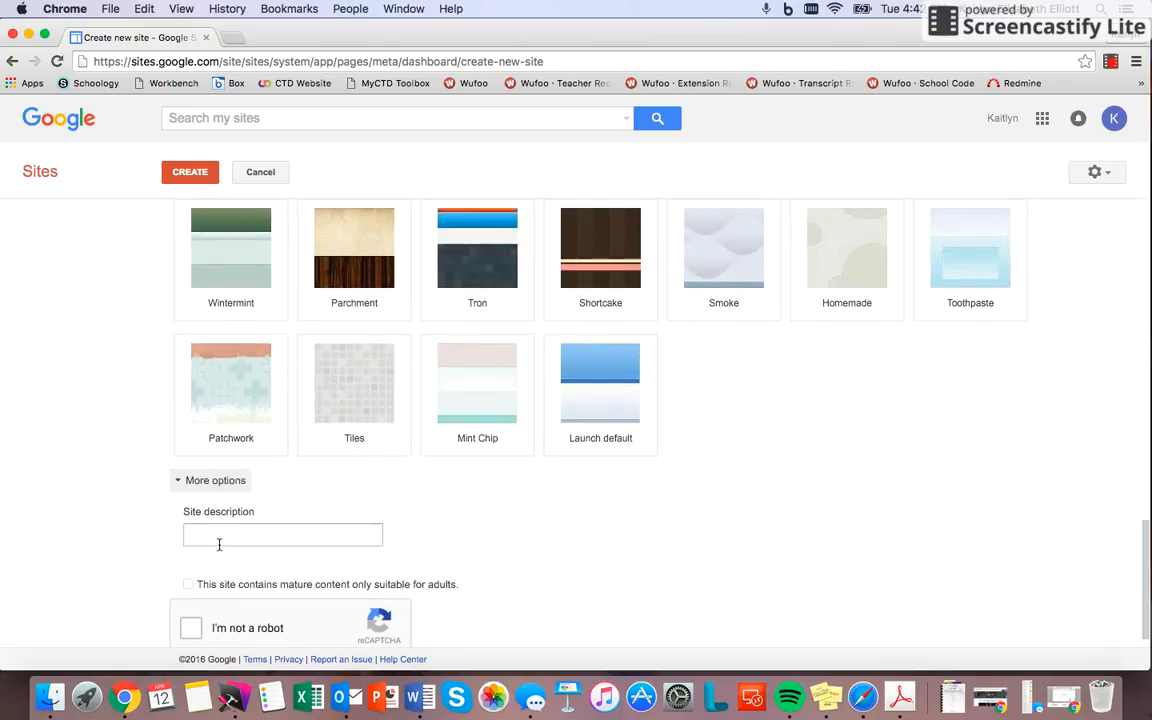
{"action": "left_click", "coordinate": [220, 535]}
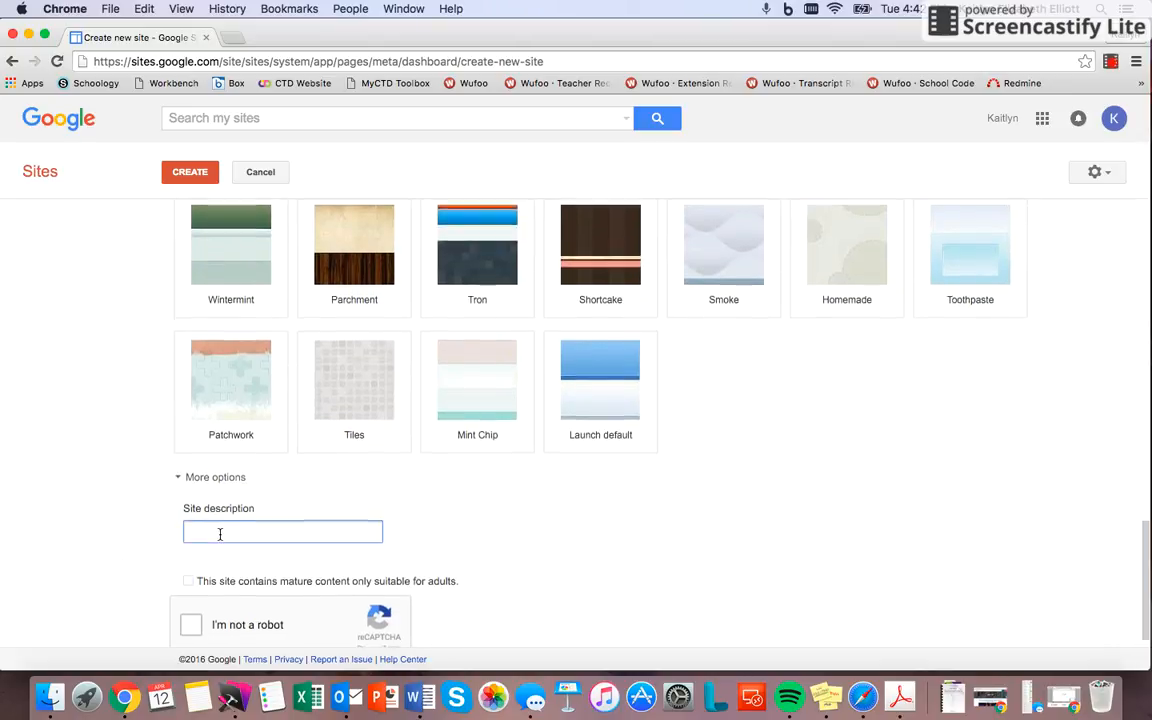
{"action": "scroll", "coordinate": [230, 550], "scroll_direction": "down", "scroll_amount": 1}
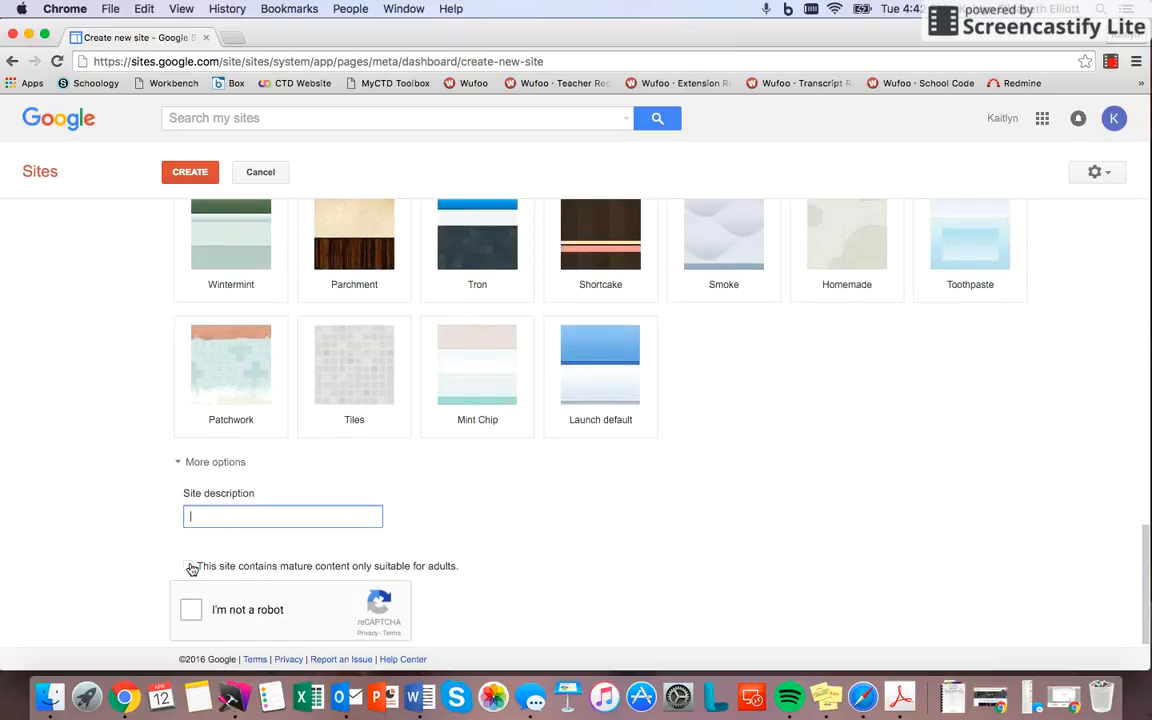
{"action": "scroll", "coordinate": [150, 561], "scroll_direction": "down", "scroll_amount": 1}
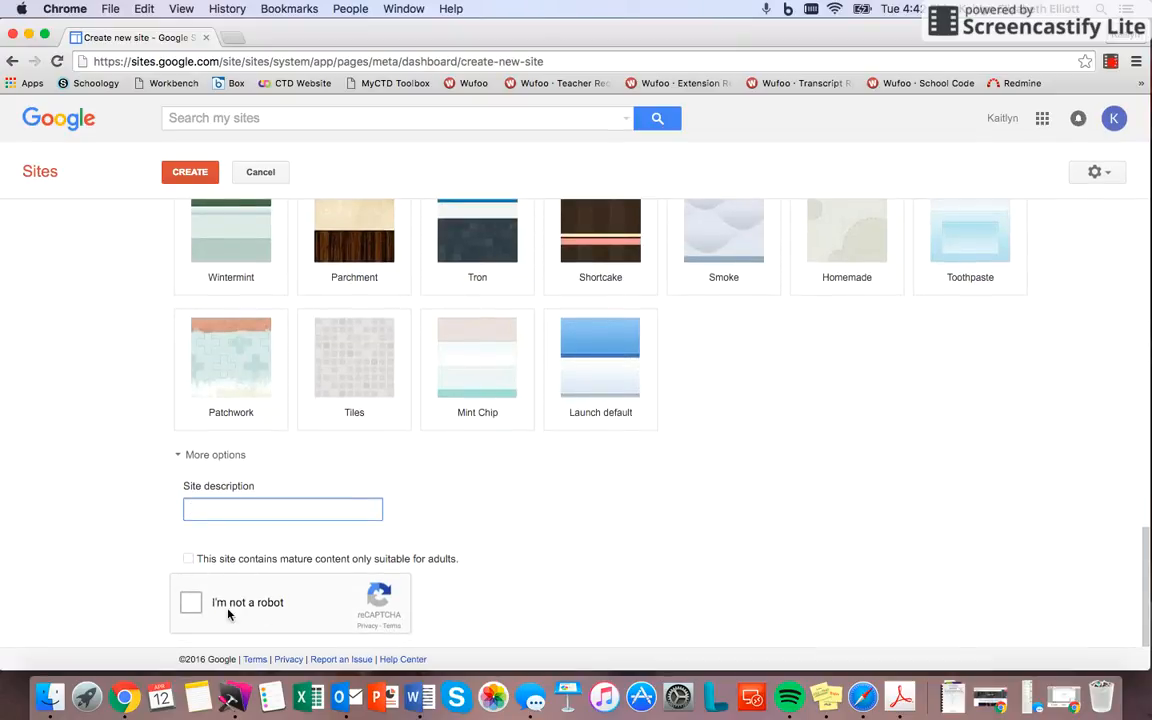
Step: Complete the "I'm not a robot" check by selecting the three food pictures and verifying them
{"action": "left_click", "coordinate": [190, 604]}
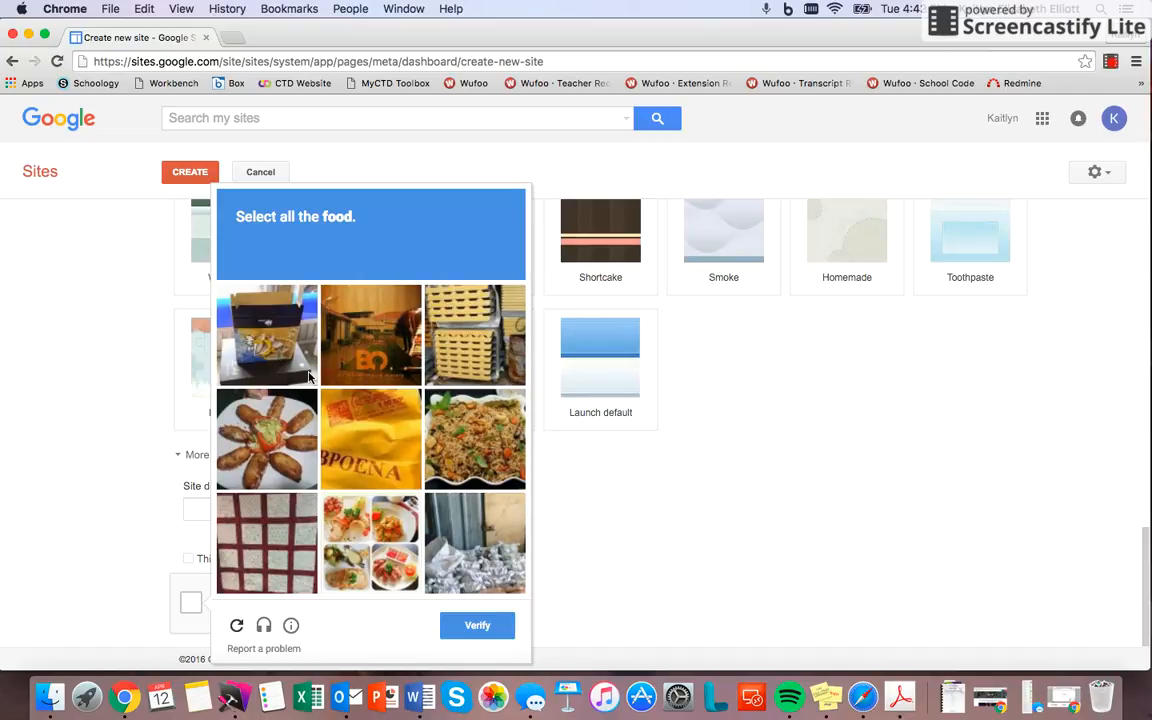
{"action": "left_click", "coordinate": [282, 438]}
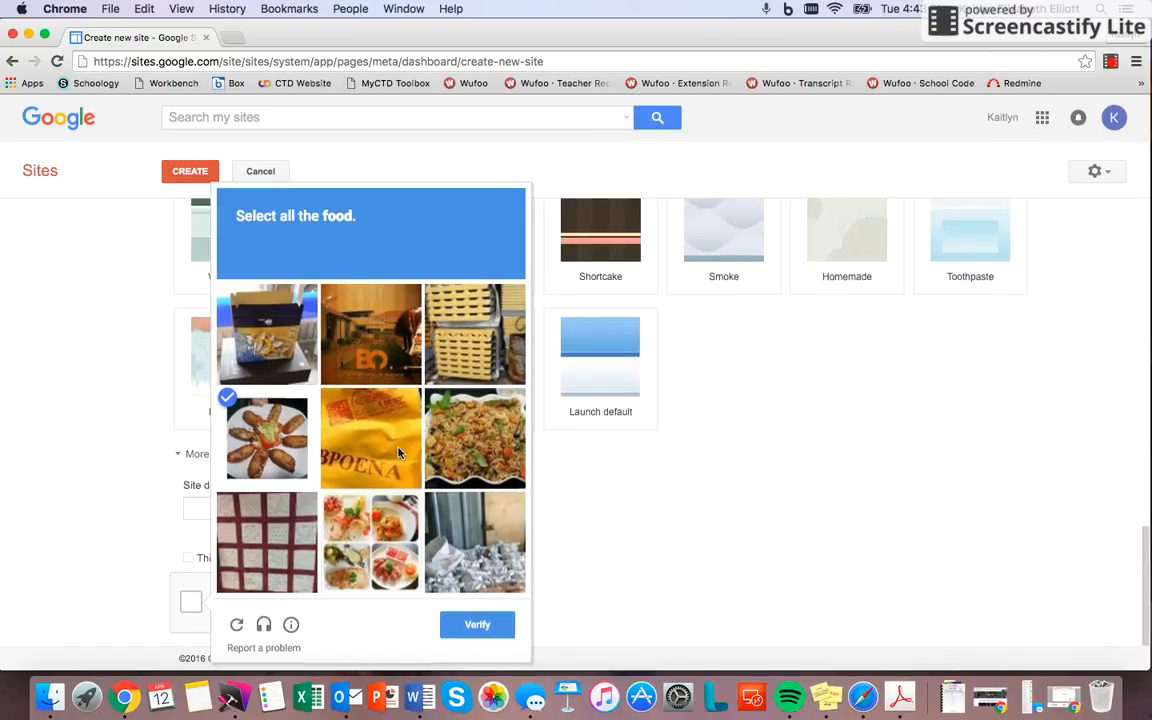
{"action": "left_click", "coordinate": [490, 428]}
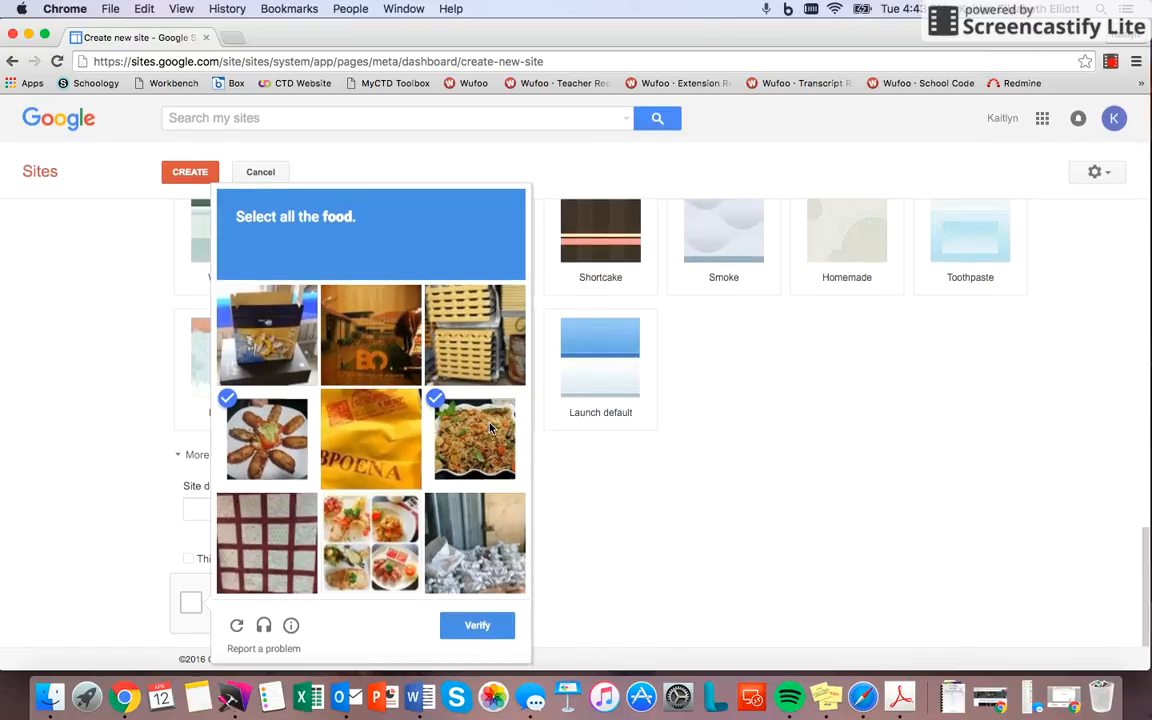
{"action": "left_click", "coordinate": [378, 537]}
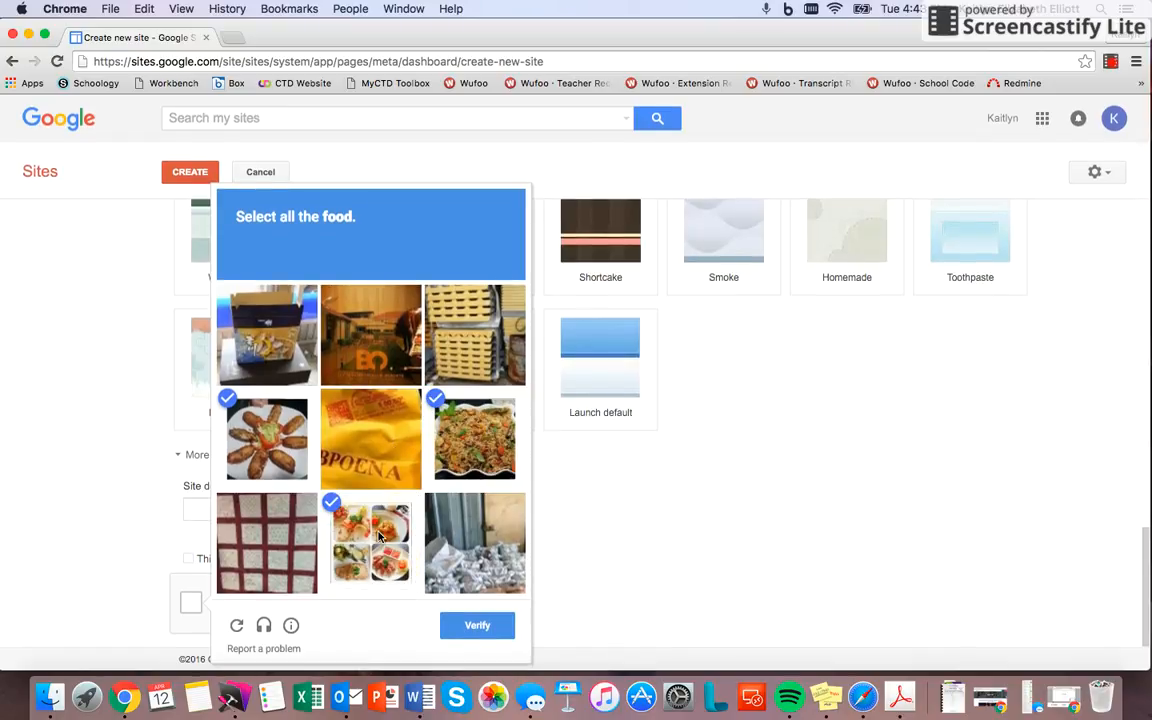
{"action": "left_click", "coordinate": [472, 625]}
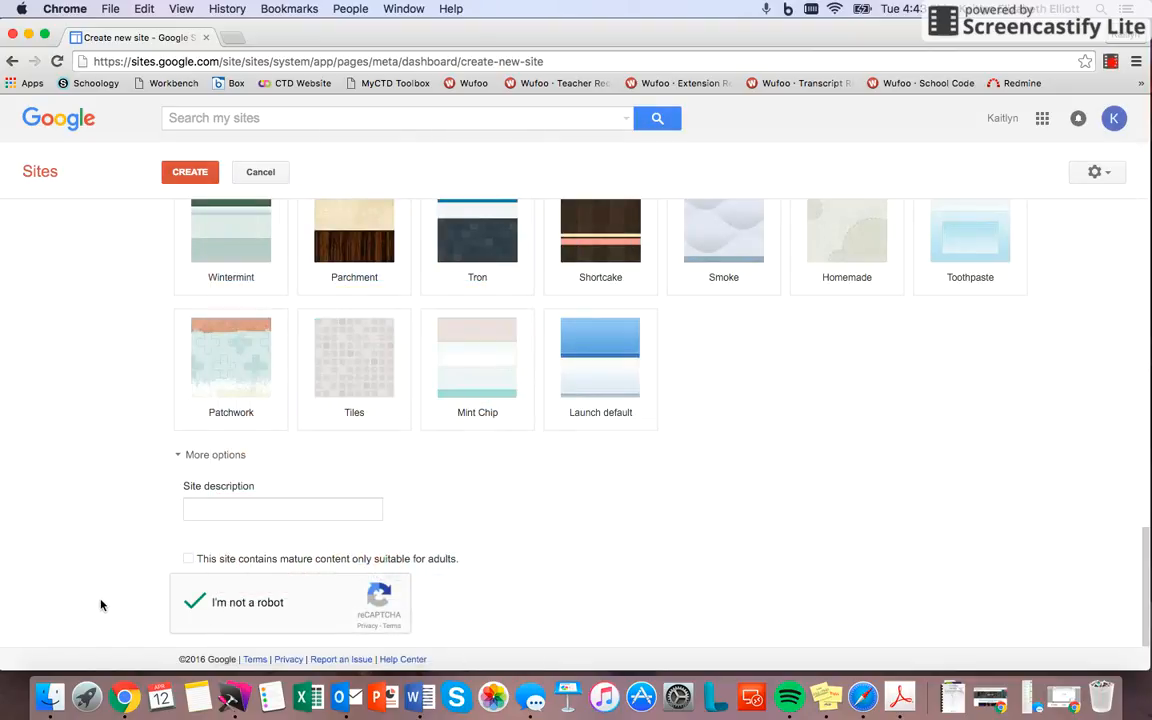
Step: Create the new site with the blank template and the chosen name and theme
{"action": "scroll", "coordinate": [106, 399], "scroll_direction": "up", "scroll_amount": 10}
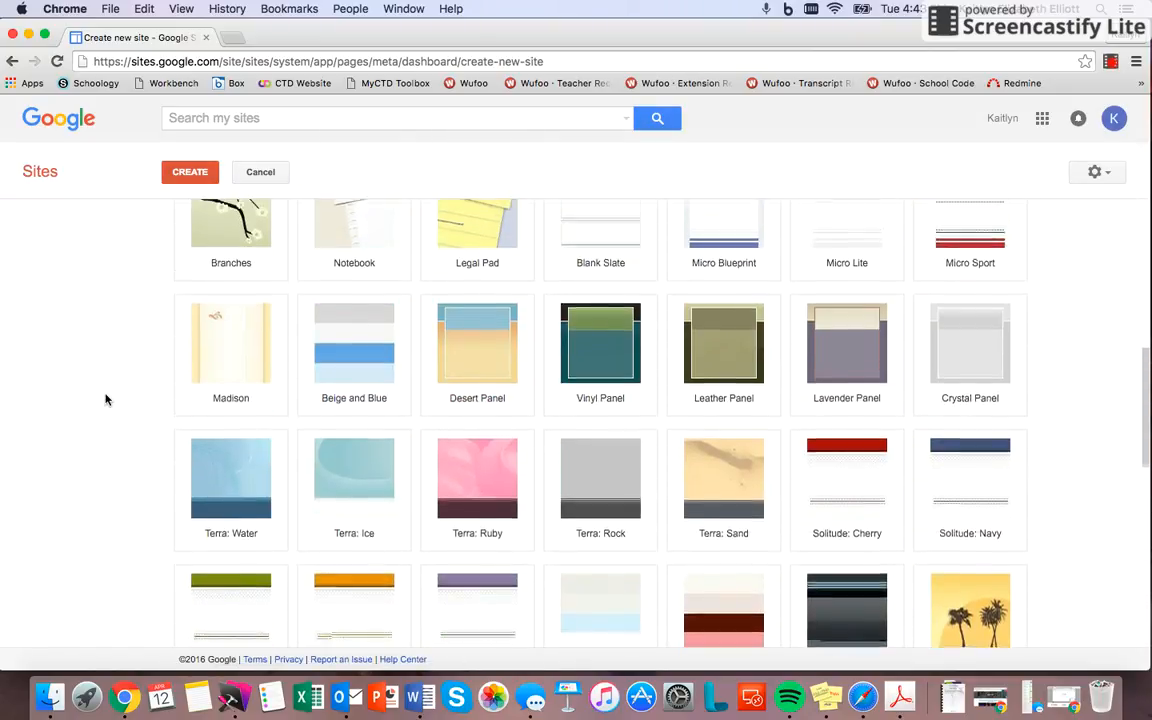
{"action": "scroll", "coordinate": [106, 399], "scroll_direction": "up", "scroll_amount": 5}
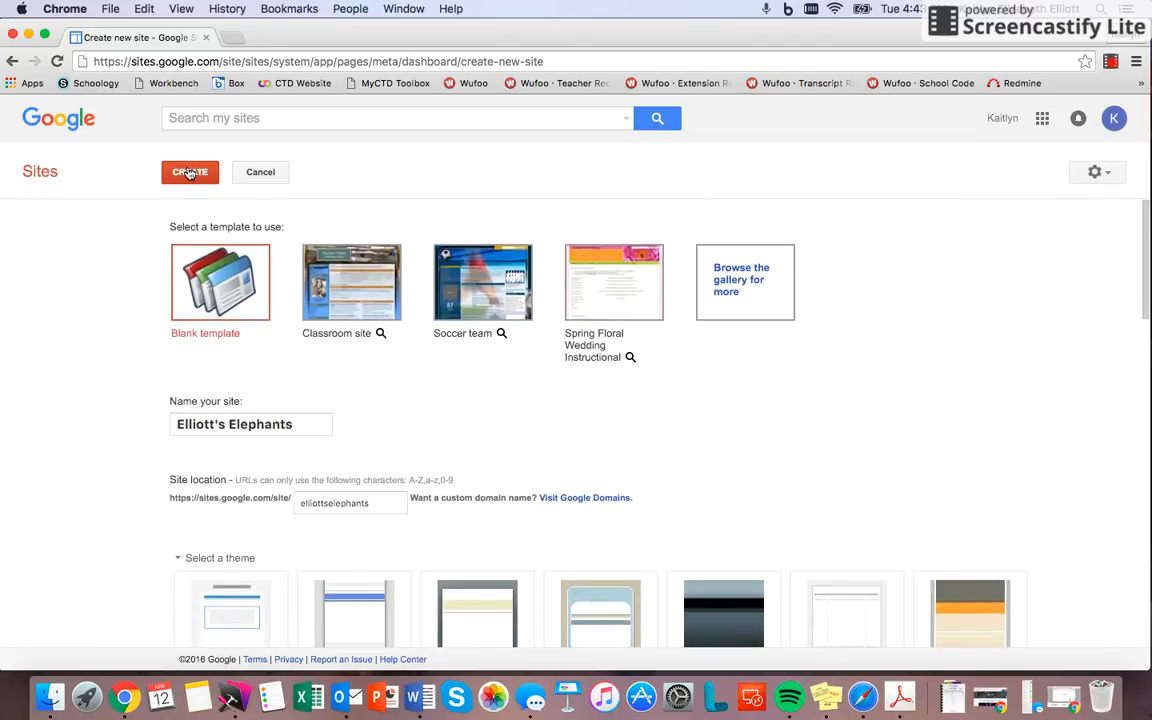
{"action": "left_click", "coordinate": [190, 173]}
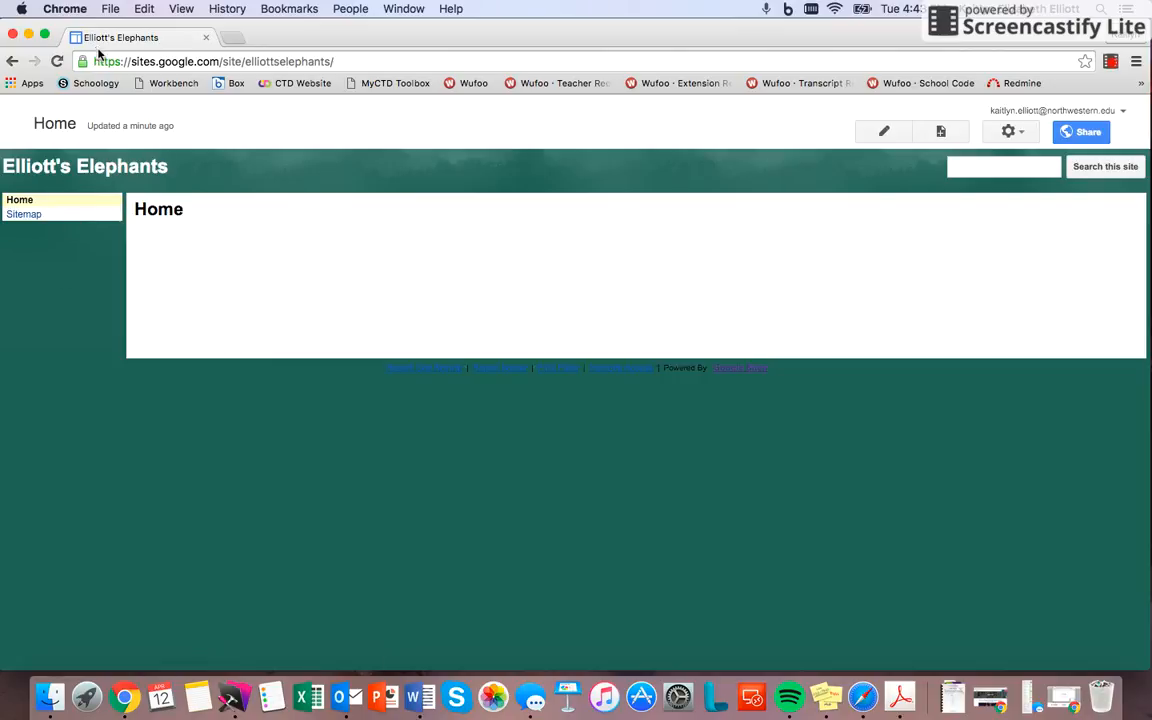
Step: Load the new site's web address in a second browser tab to check it, and close that tab again
{"action": "left_click", "coordinate": [158, 62]}
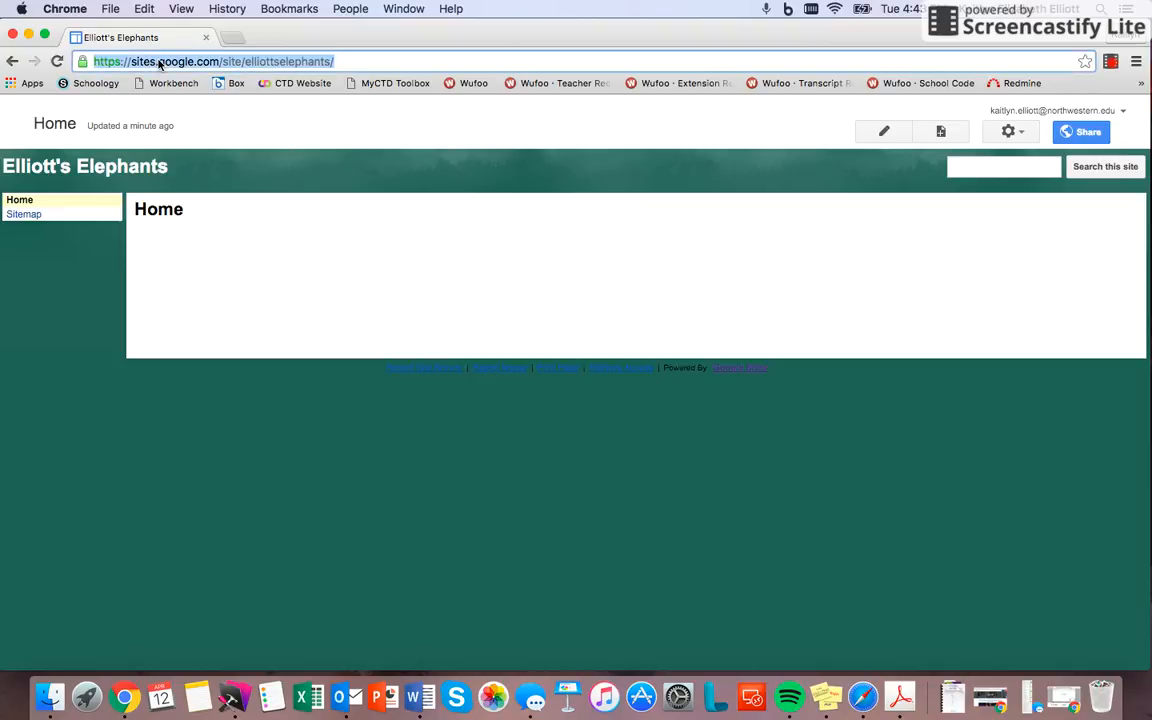
{"action": "left_click", "coordinate": [232, 37]}
{"action": "key", "text": "super+v"}
{"action": "key", "text": "Return"}
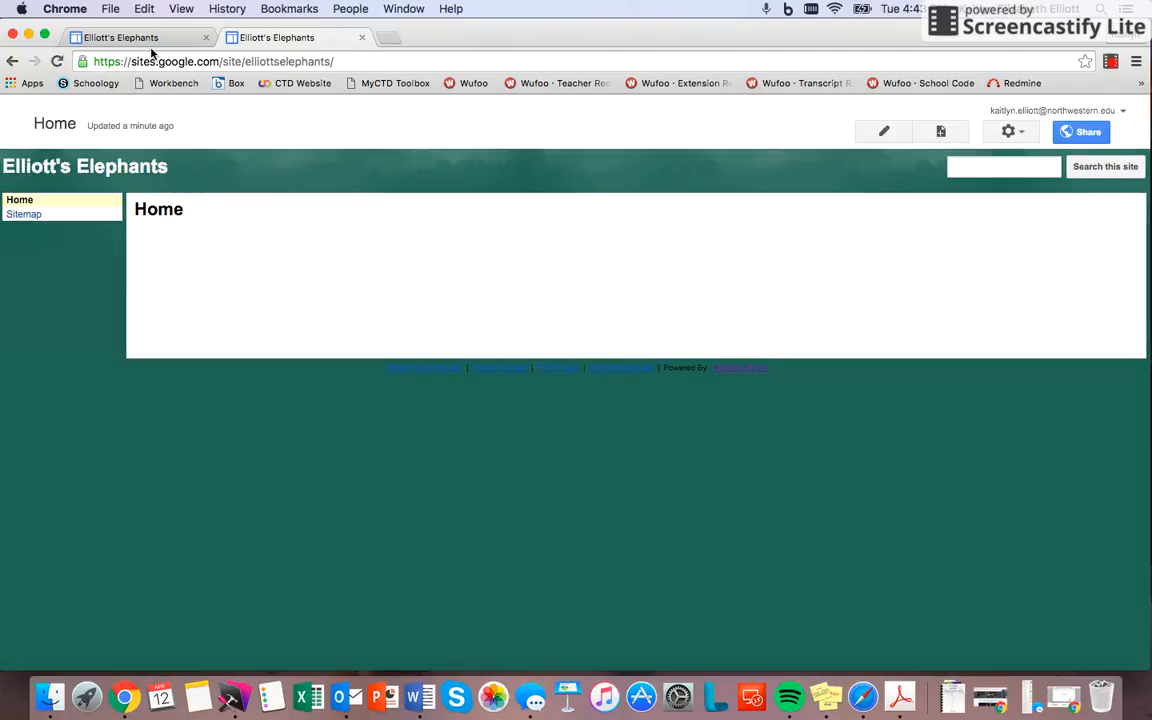
{"action": "left_click", "coordinate": [145, 40]}
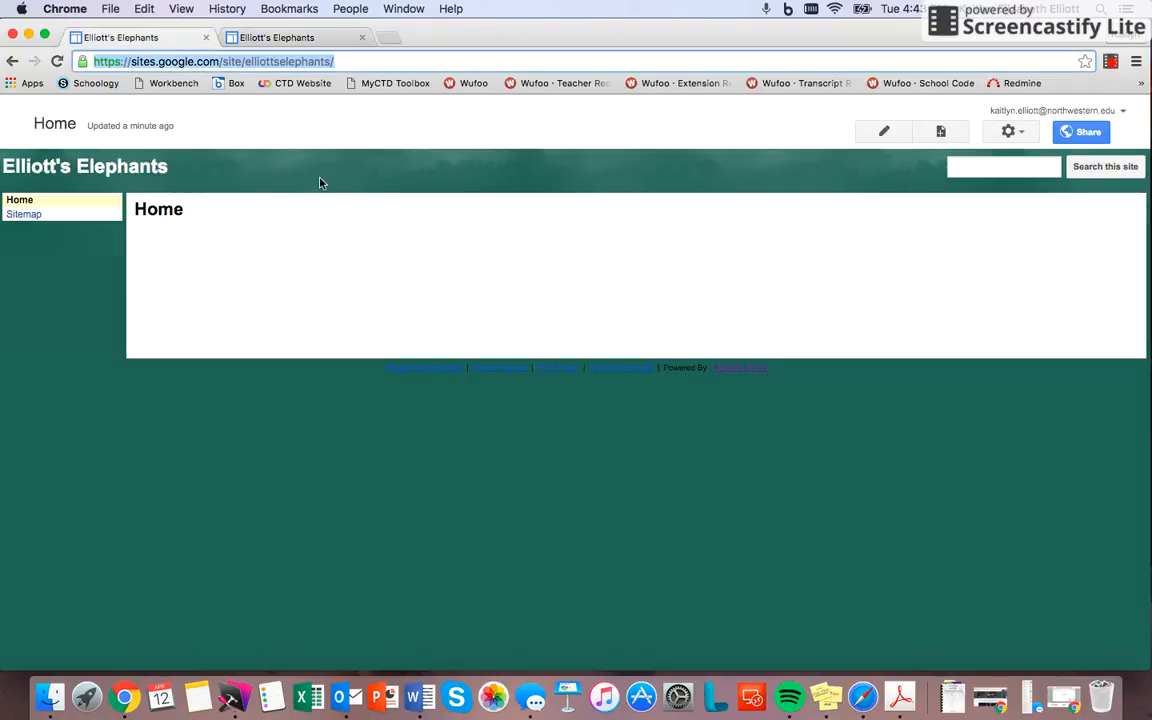
{"action": "left_click", "coordinate": [362, 37]}
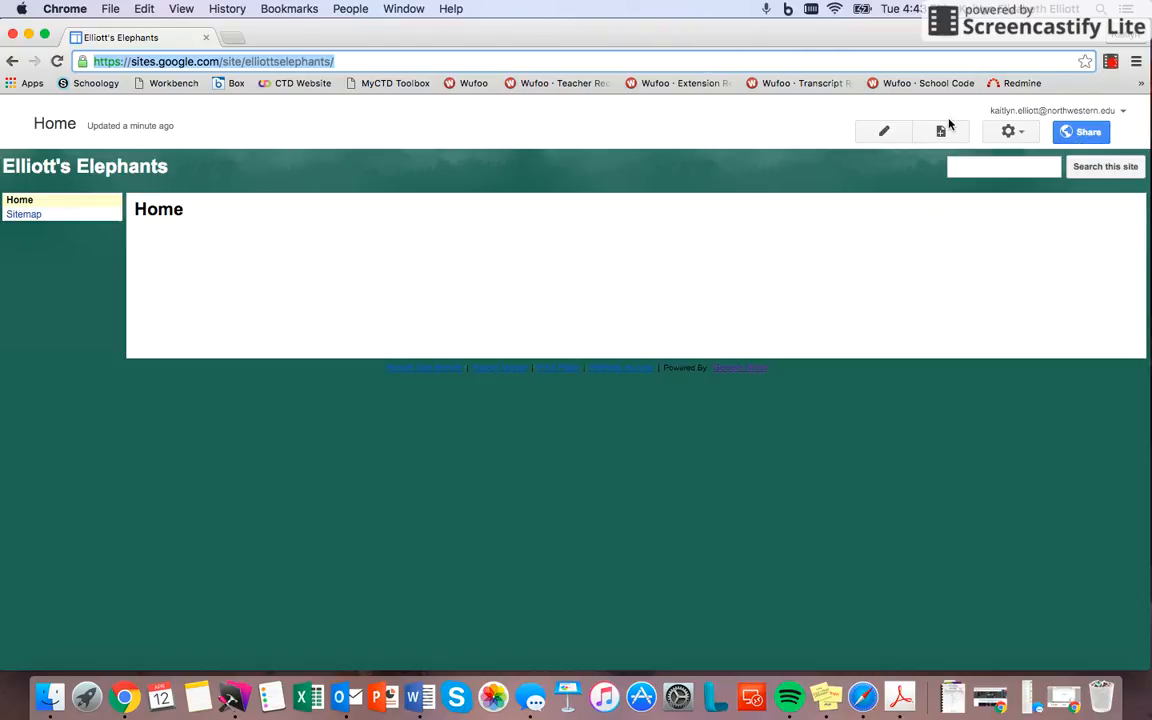
Step: Edit the Home page and fill its body with four lines of random placeholder letters
{"action": "left_click", "coordinate": [887, 131]}
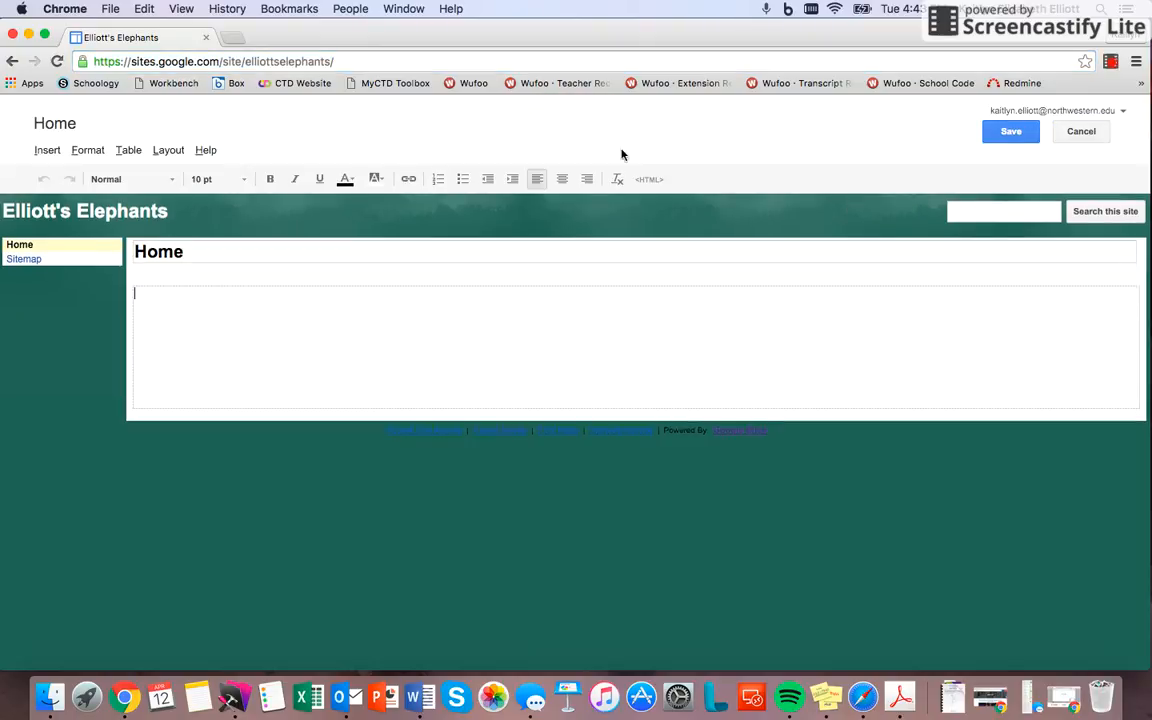
{"action": "type", "text": "jfksdfjsdklfjskldfbsjdfhdsjafhsdjkhhuwgfhesufhc"}
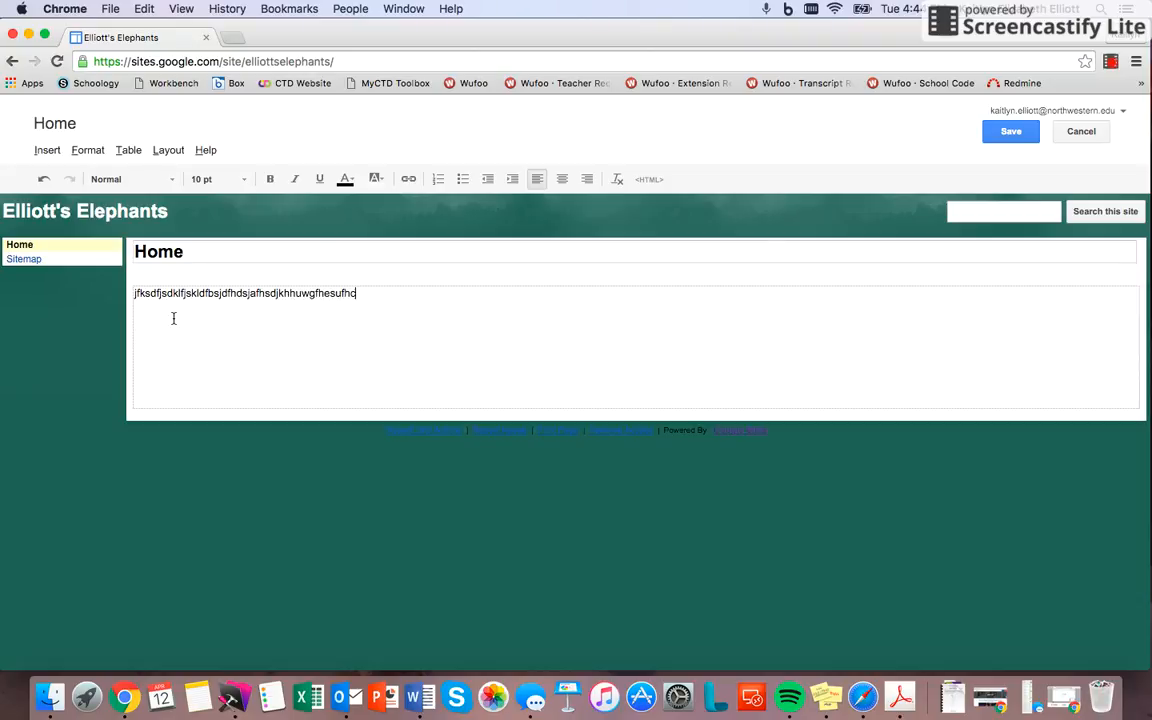
{"action": "type", "text": "sdjkhfjsdkhfsdjkahfsjkdfhds jfhdsjkf sdhjfsdk fhsj f"}
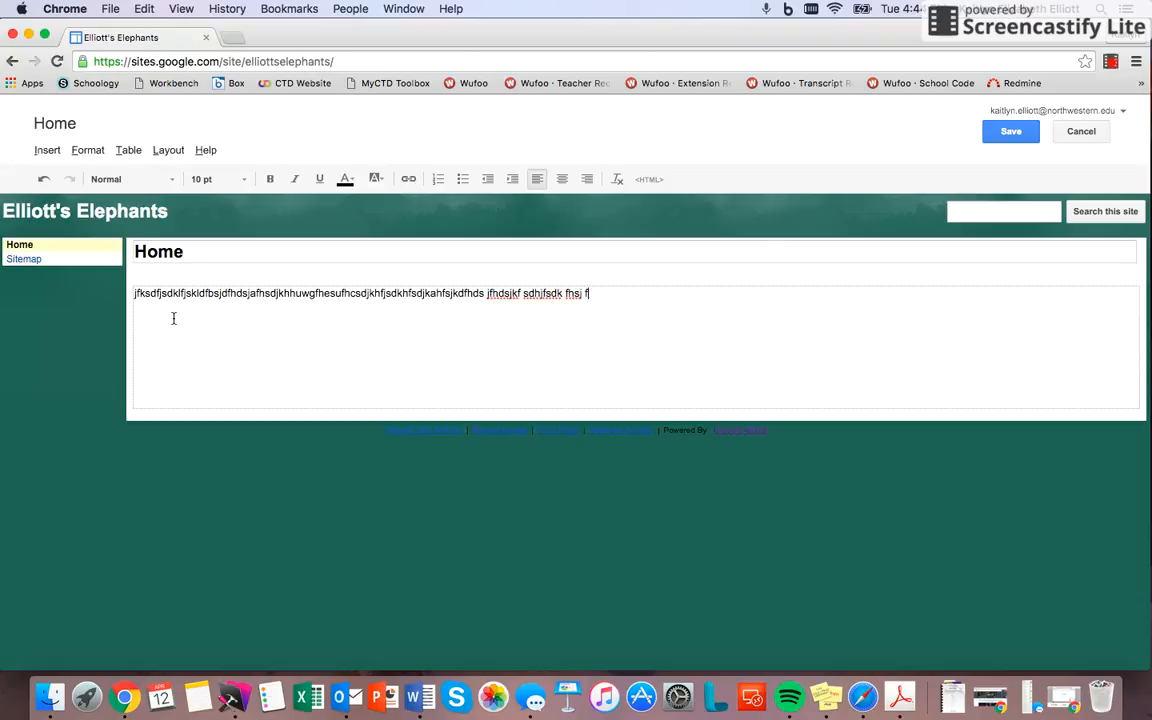
{"action": "type", "text": "hsjkfdhjk shfdjk fhdsjkf sf sdh'afhsajkfha f'sfhsdalf"}
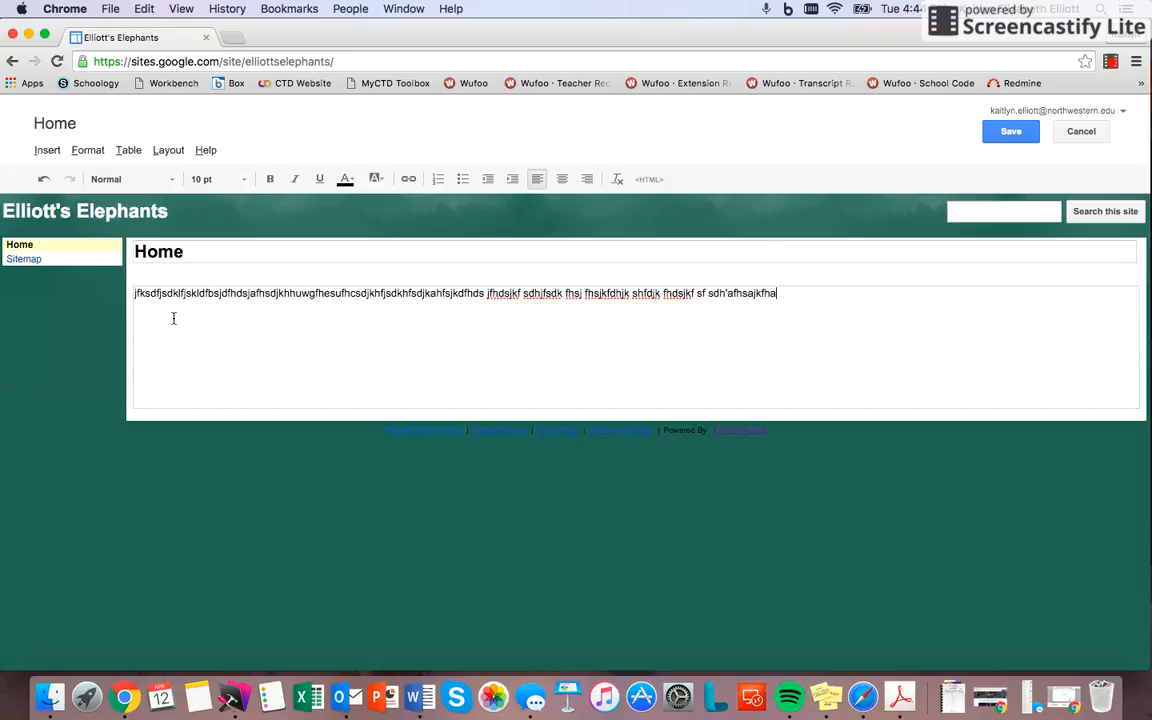
{"action": "key", "text": "Return"}
{"action": "type", "text": "sfhdafhsjkafhsdkjflhajk f"}
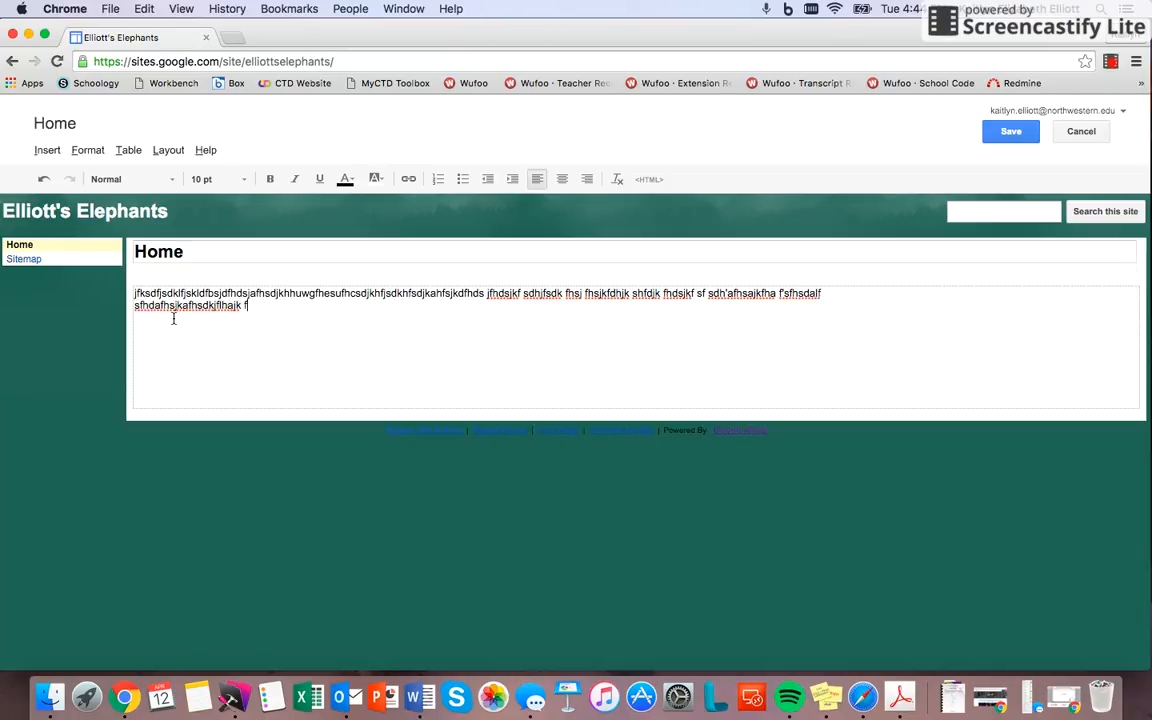
{"action": "type", "text": "sa'fsa'fsfhsaf kdahfkja"}
{"action": "key", "text": "Return"}
{"action": "type", "text": "fsa"}
{"action": "key", "text": "Return"}
{"action": "type", "text": "fsa"}
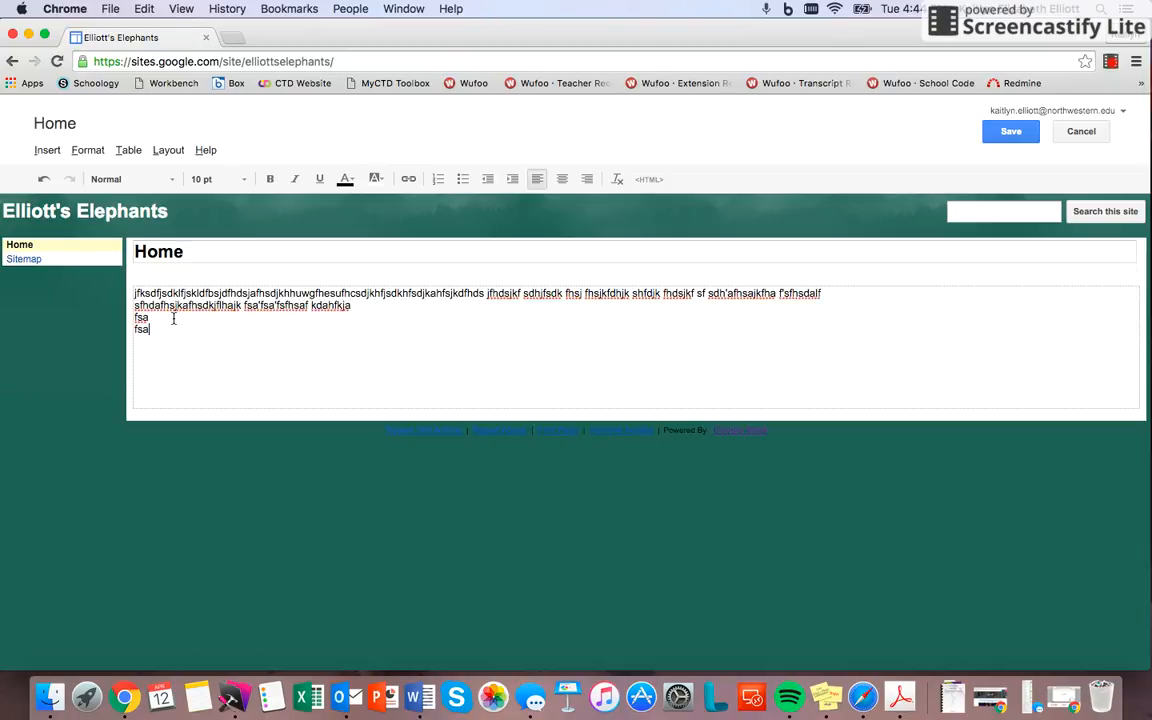
{"action": "type", "text": "djkafhsdjkafhsadjkfhdkjfhsdkjfhsjkfhkjfhsdjkfdahfhasfd"}
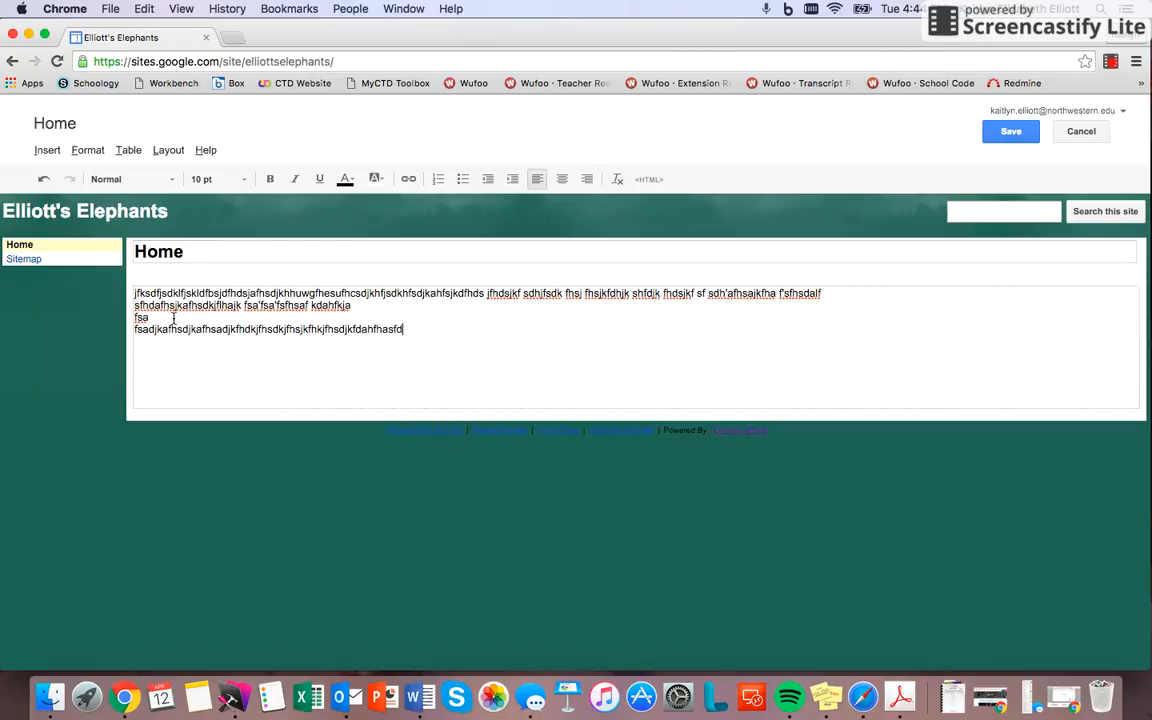
Step: Start inserting a YouTube video into the Home page below the placeholder text
{"action": "left_click", "coordinate": [50, 149]}
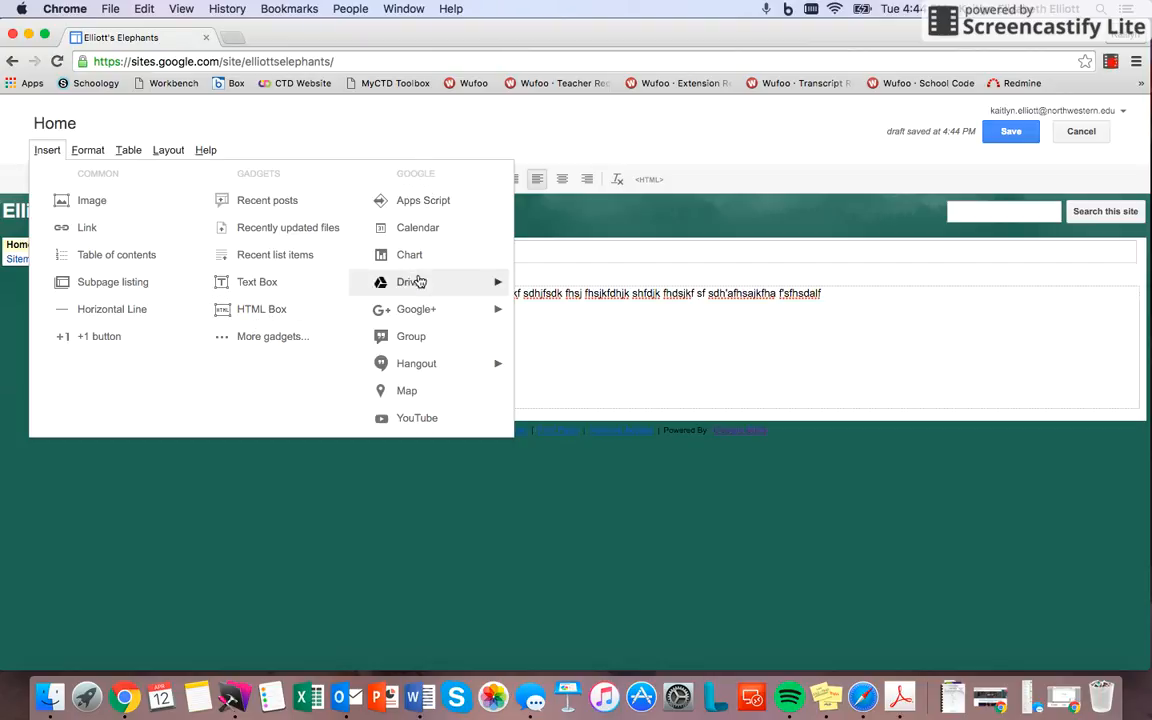
{"action": "mouse_move", "coordinate": [418, 285]}
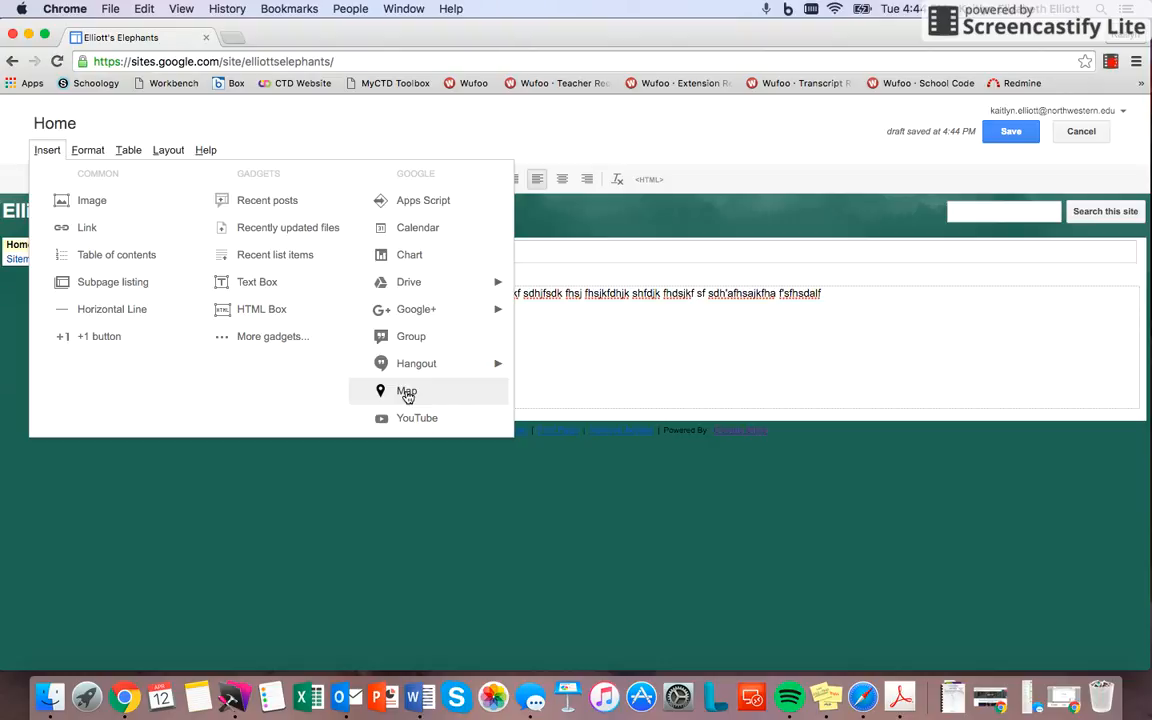
{"action": "left_click", "coordinate": [408, 421]}
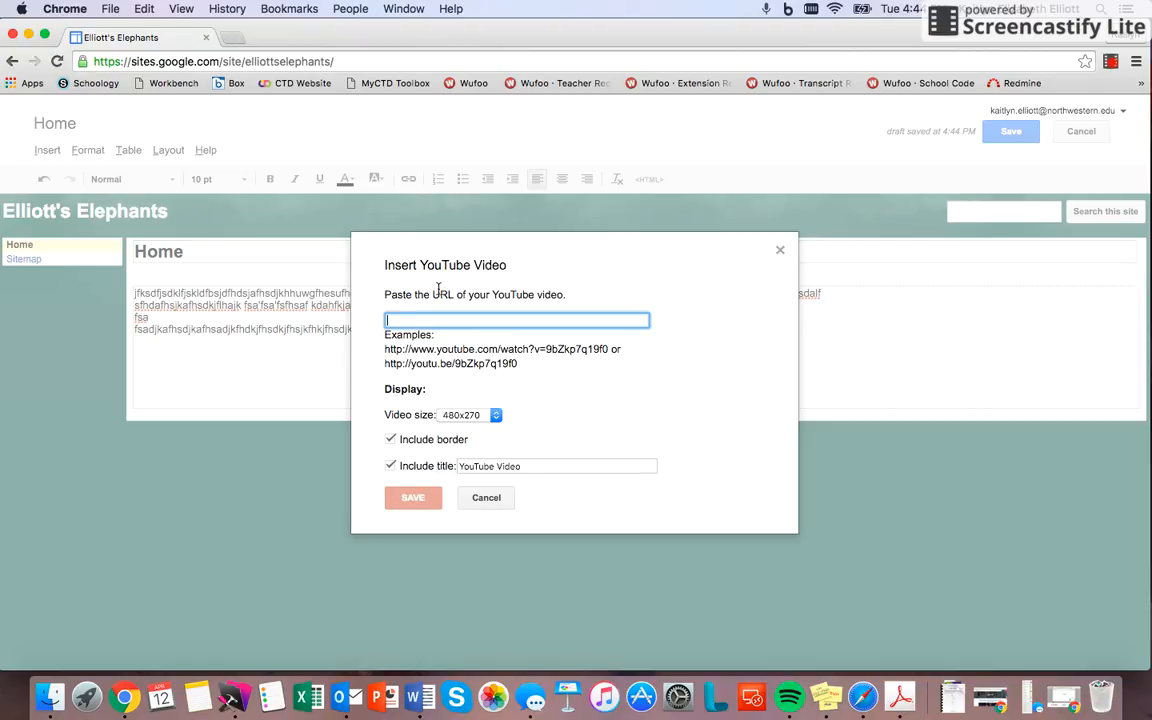
Step: Open YouTube in a new browser tab and search for "elephants playing"
{"action": "left_click", "coordinate": [232, 39]}
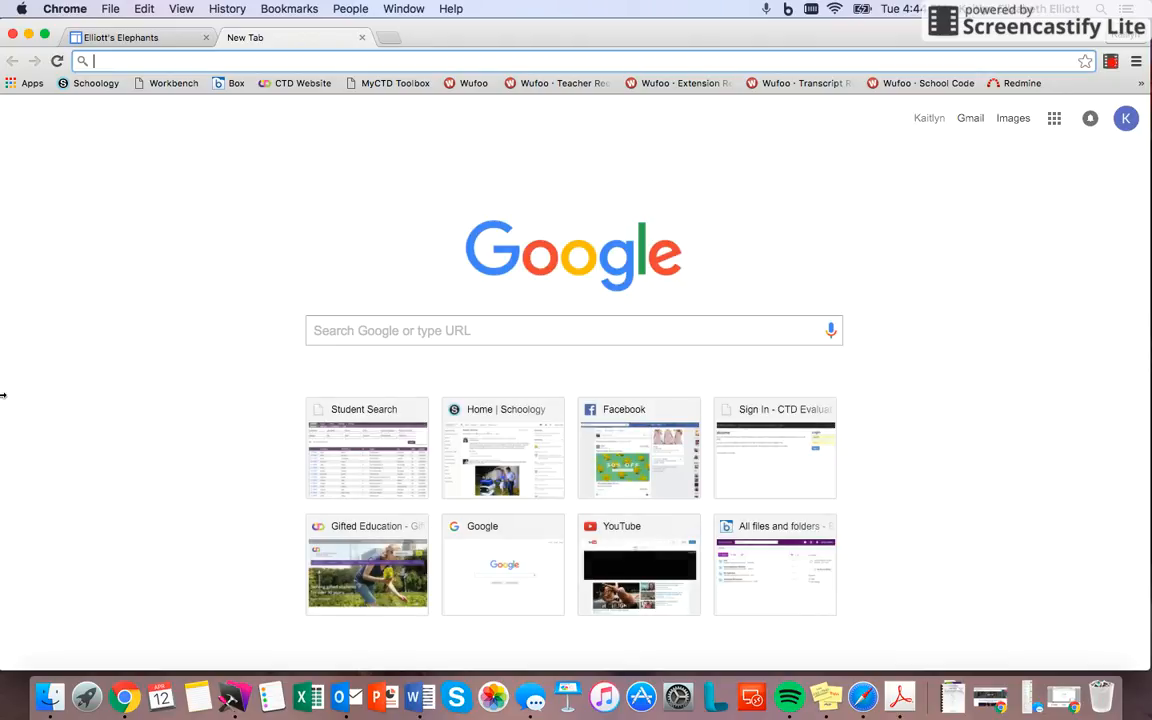
{"action": "type", "text": "youtu"}
{"action": "key", "text": "Return"}
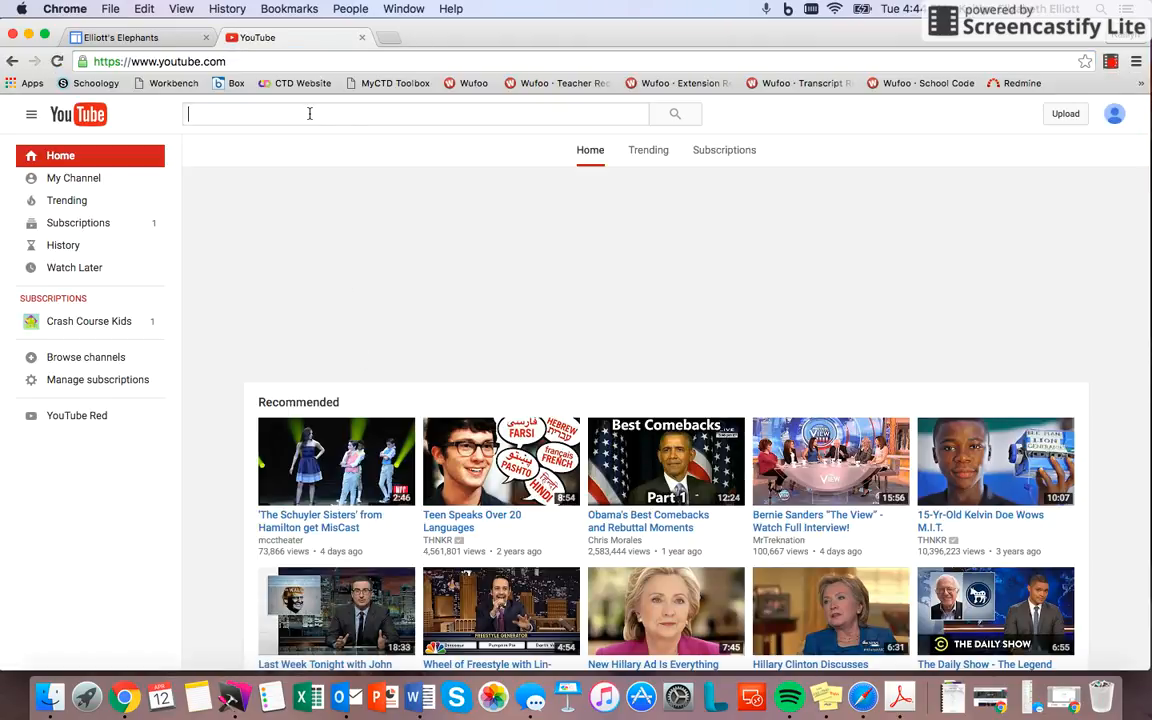
{"action": "type", "text": "elephants"}
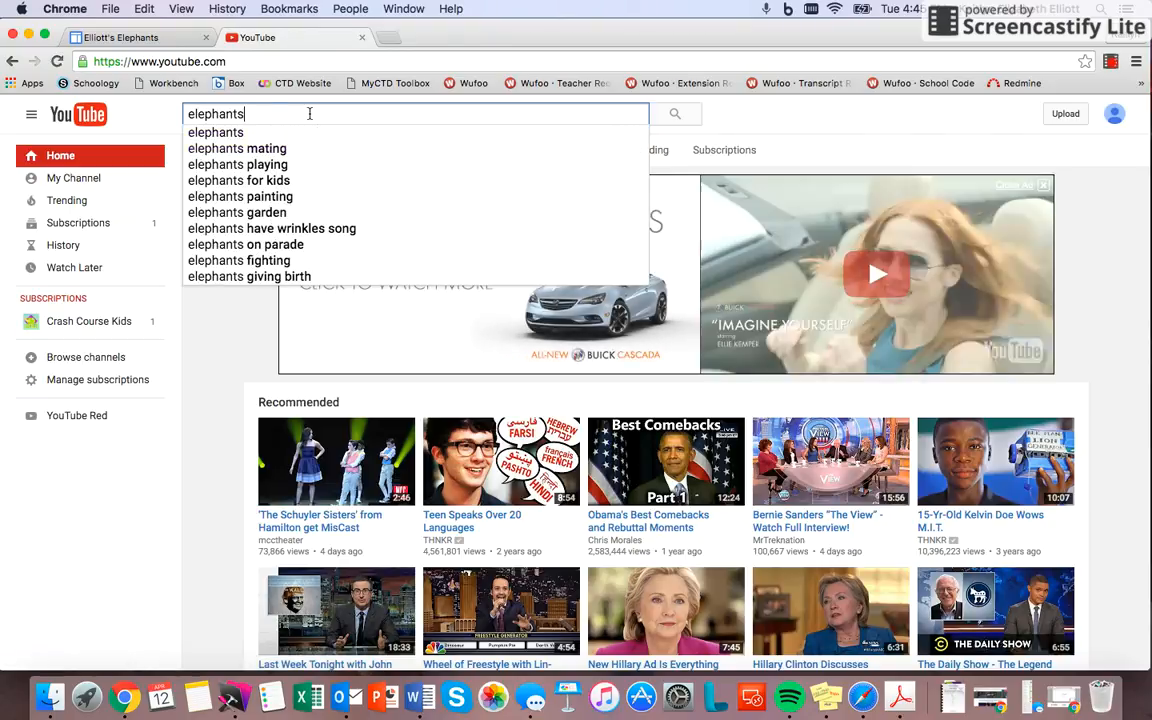
{"action": "type", "text": " playing"}
{"action": "key", "text": "Return"}
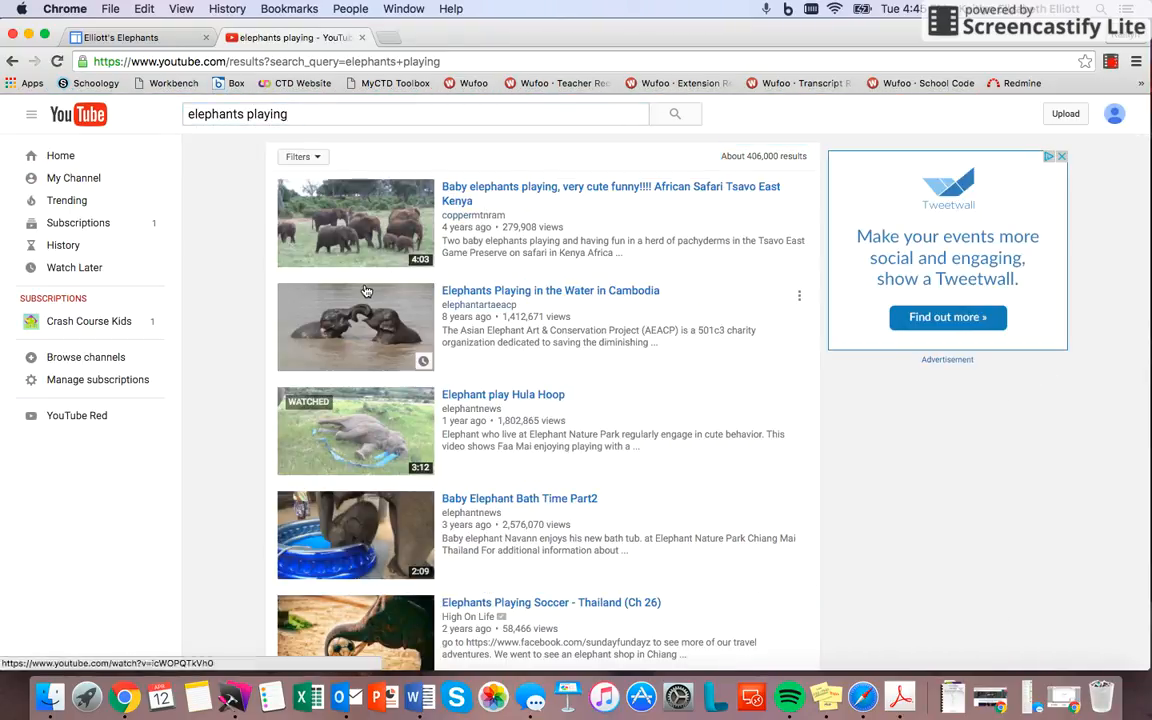
Step: Open the "Elephant play Hula Hoop" video, copy its web address, and paste it into the site's Insert YouTube Video dialog
{"action": "left_click", "coordinate": [490, 396]}
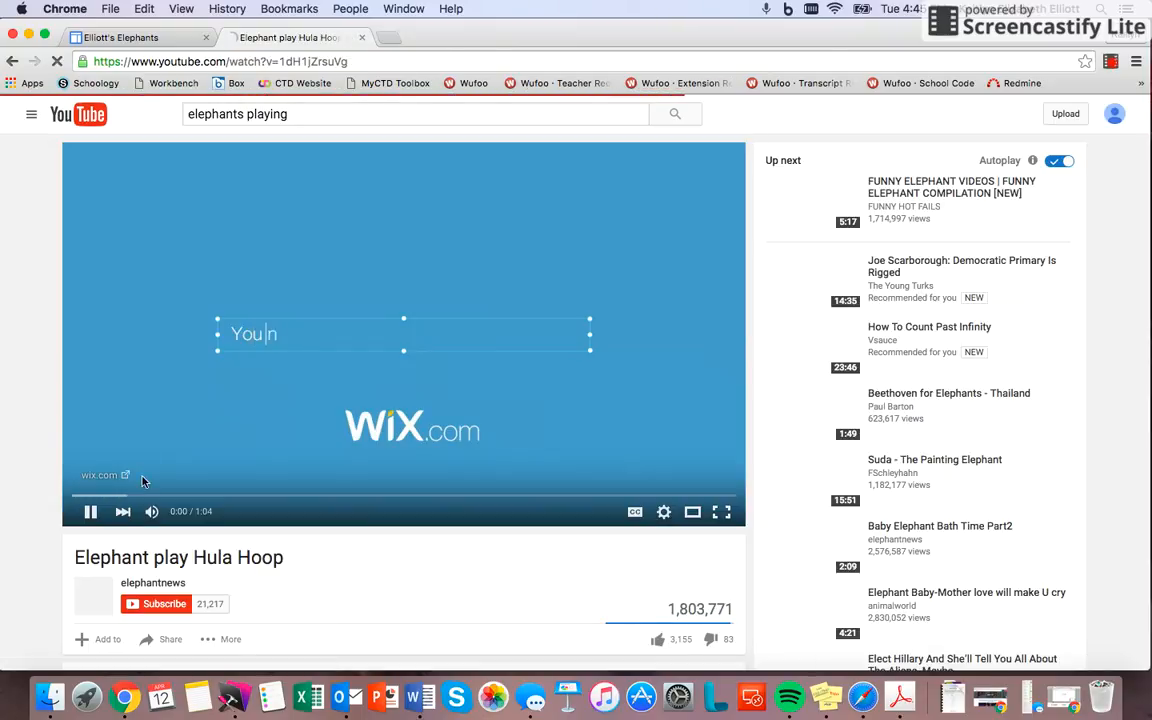
{"action": "right_click", "coordinate": [242, 66]}
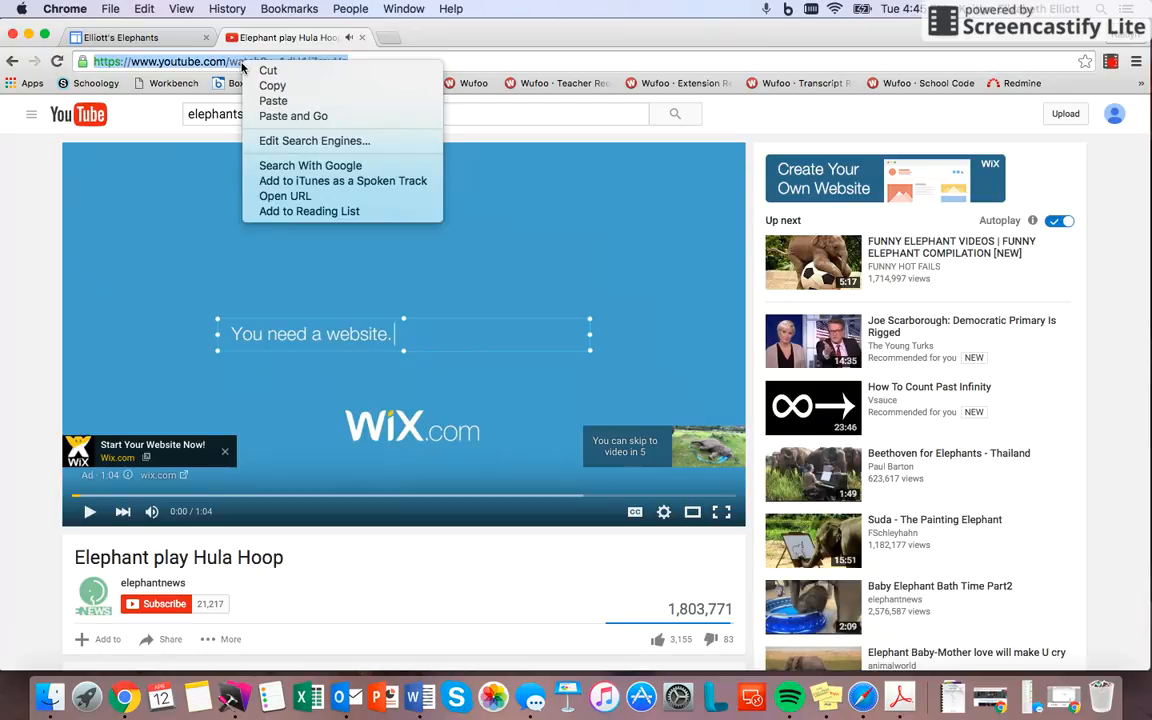
{"action": "left_click", "coordinate": [272, 86]}
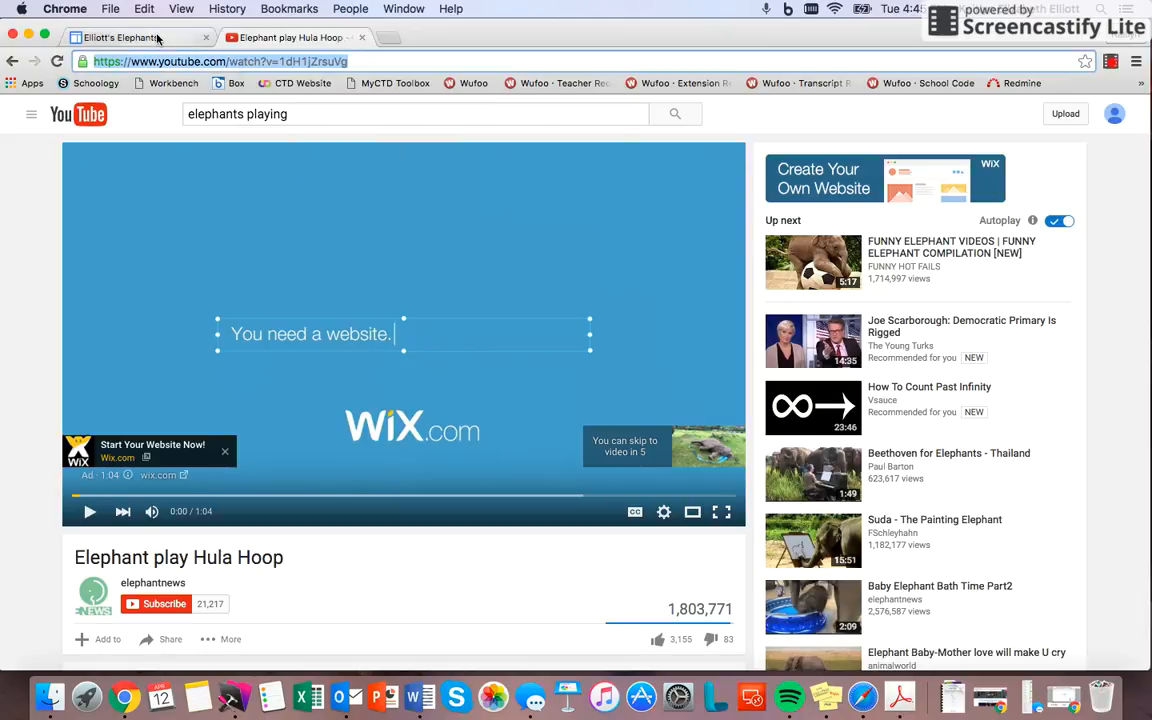
{"action": "left_click", "coordinate": [159, 38]}
{"action": "right_click", "coordinate": [441, 319]}
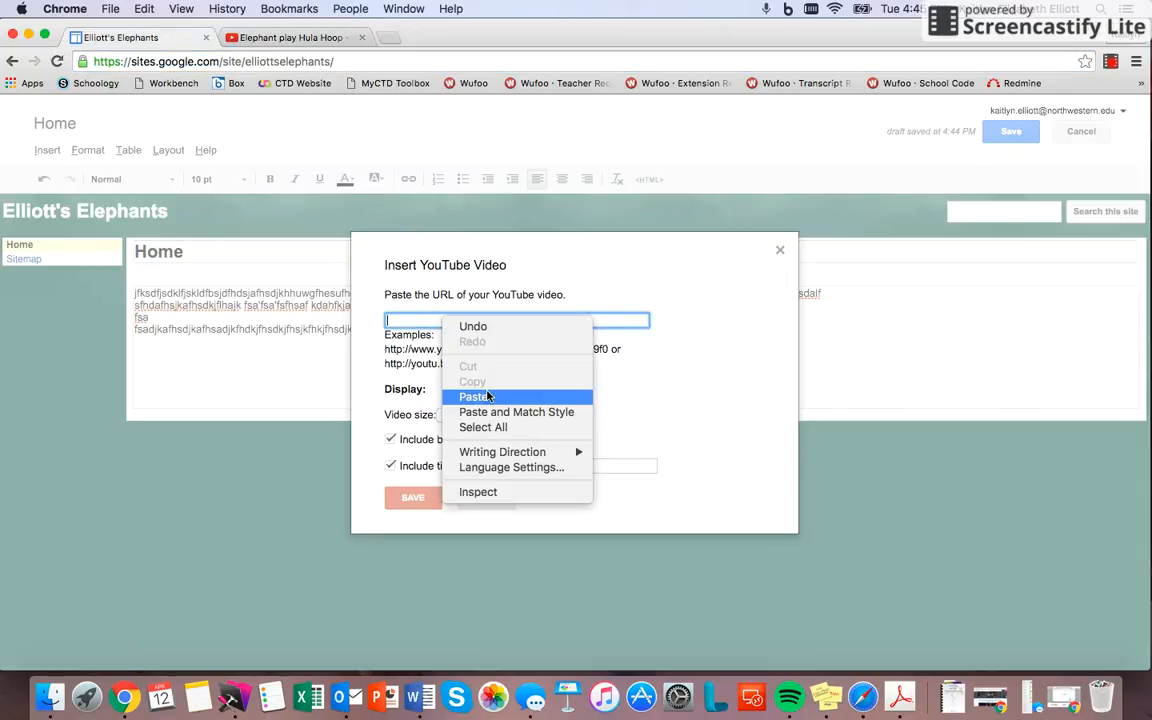
{"action": "left_click", "coordinate": [480, 395]}
Step: Keep the video size at 480x270, set its title to "Elephant", and save the video into the Home page
{"action": "left_click", "coordinate": [475, 418]}
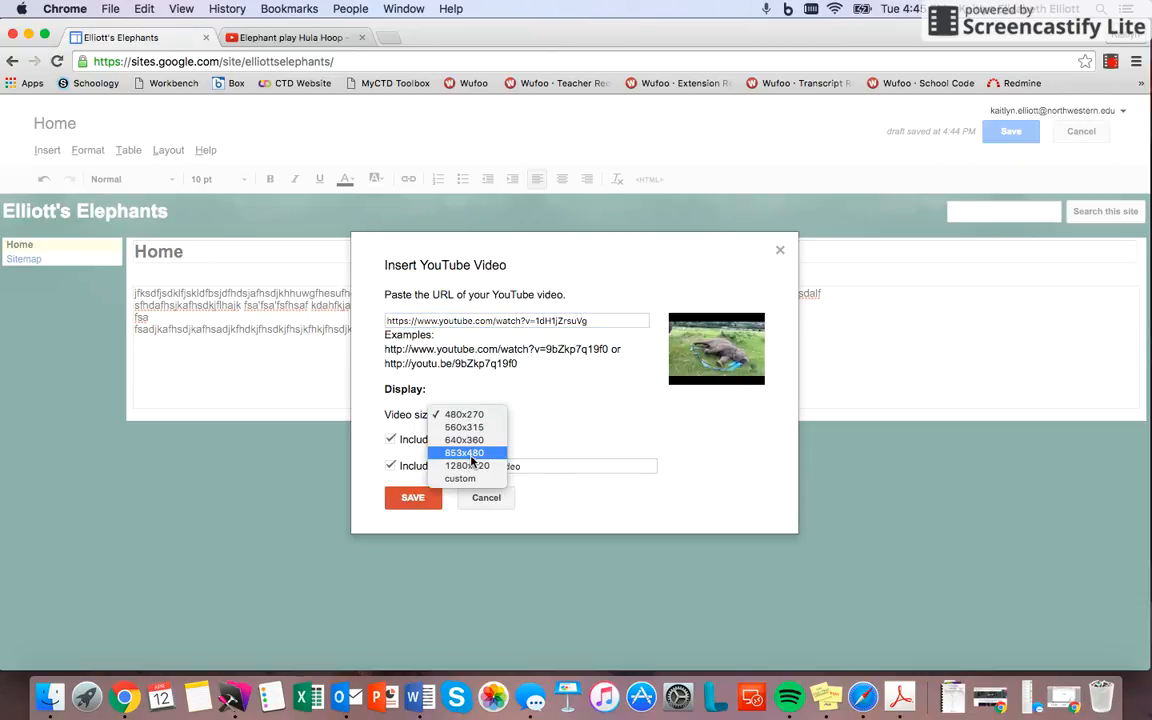
{"action": "left_click", "coordinate": [464, 414]}
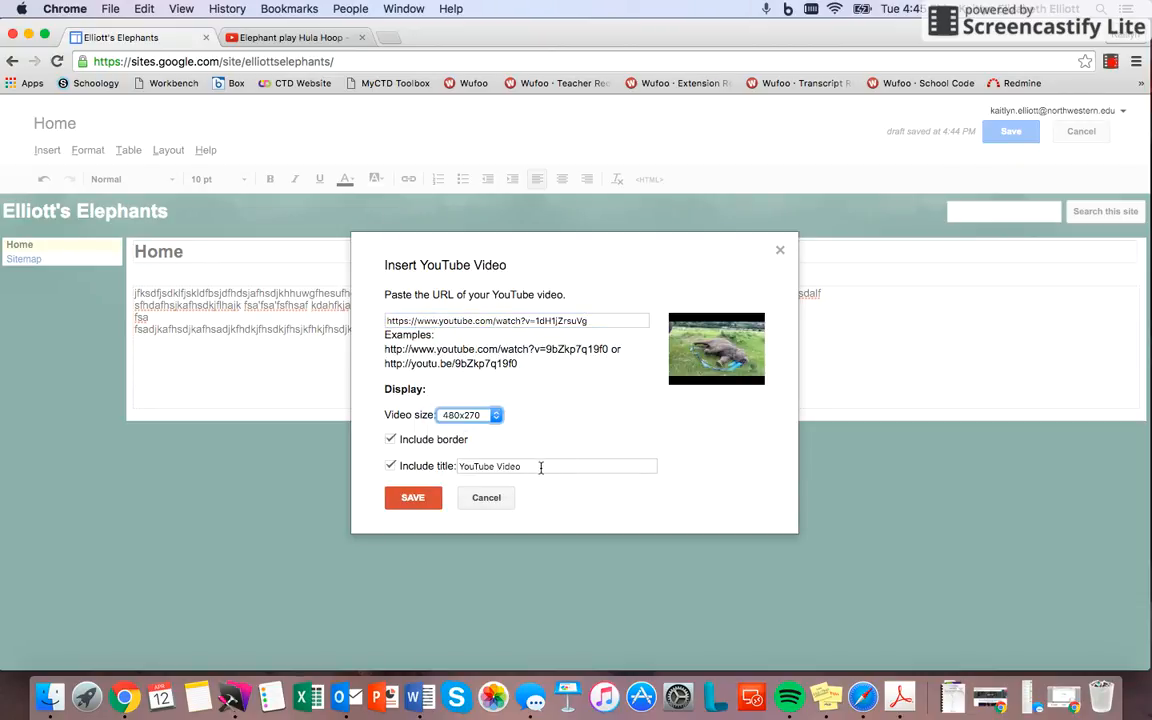
{"action": "left_click_drag", "start_coordinate": [542, 465], "coordinate": [301, 470]}
{"action": "type", "text": "Elephant"}
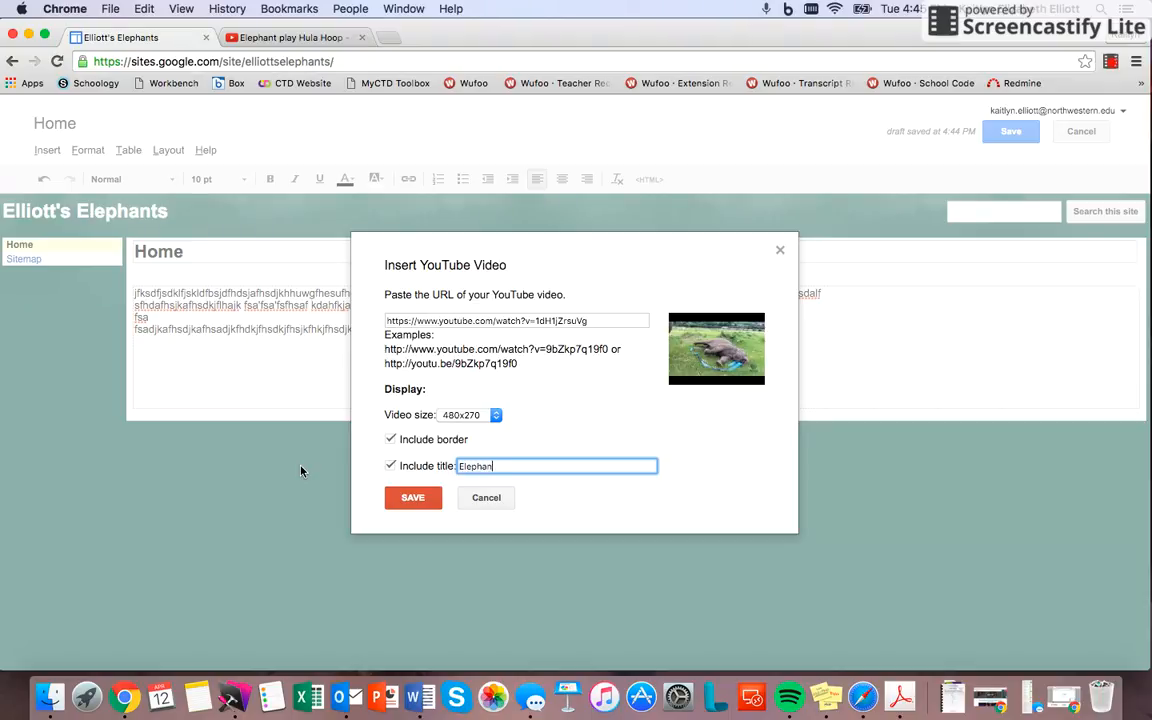
{"action": "left_click", "coordinate": [413, 498]}
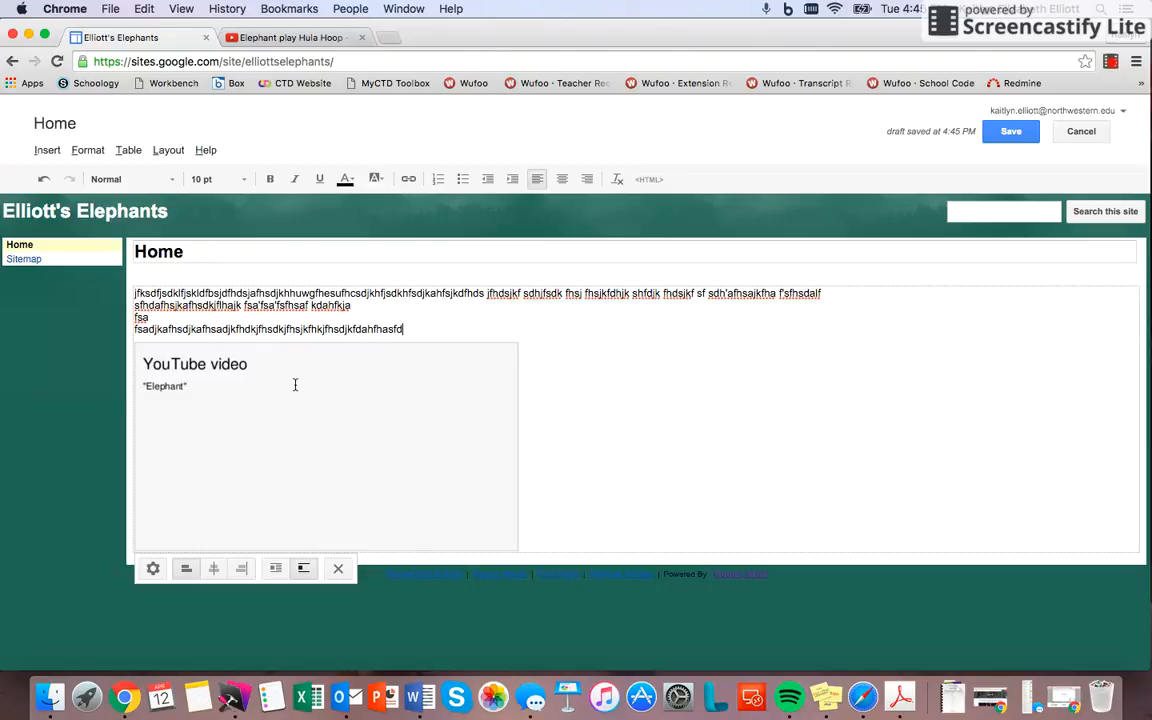
Step: Extend the last placeholder paragraph above the video with random letters until it runs onto a second line
{"action": "type", "text": "jfsdklfjsdlkfjsdlkfjsdlkfjsdlkfjsdklfjsdklfjsdklf"}
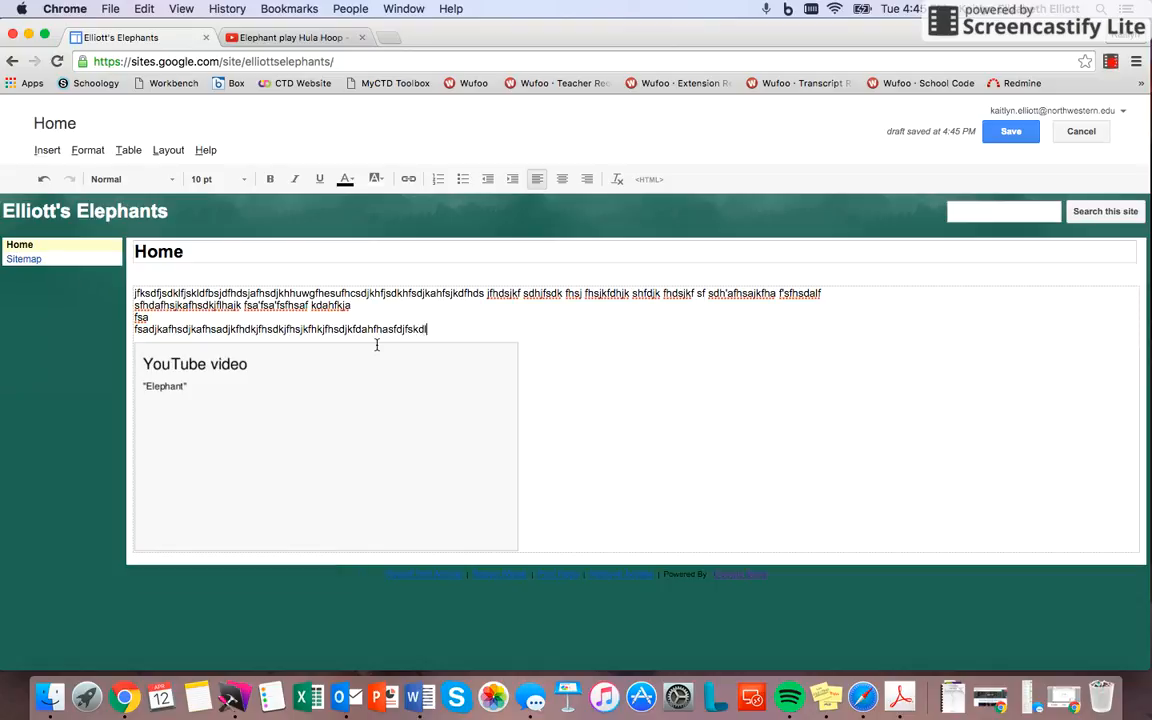
{"action": "type", "text": "jsdklfjsdklf"}
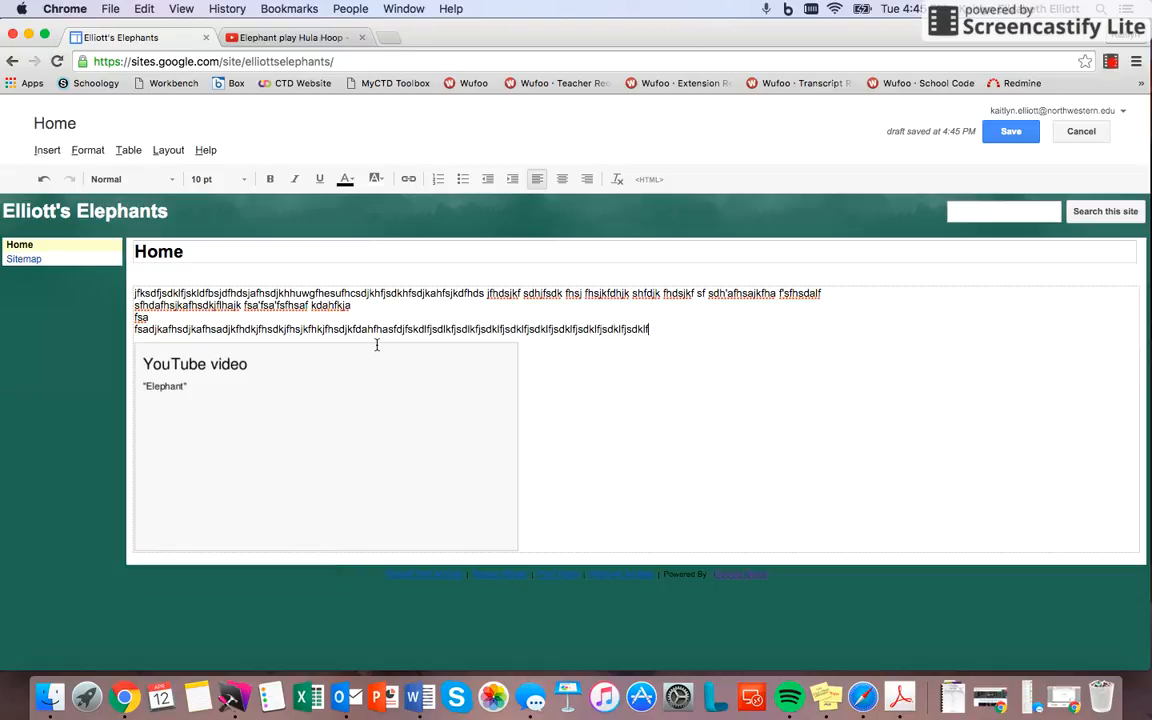
{"action": "type", "text": "sjdflk djfsaklf jsdakl fjsdklf jsdklfs jdflks jfksl fjsdklf j"}
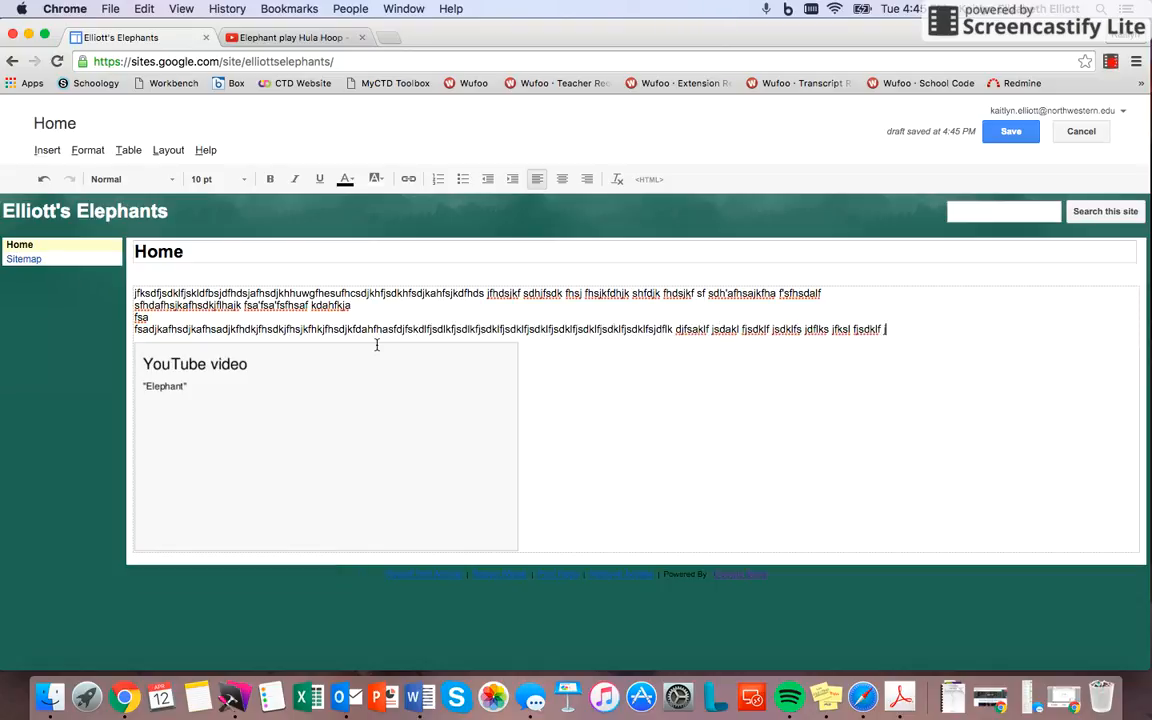
{"action": "type", "text": "sdklfjsdklfjsfk lsdjfksdl fjskdlf jsdklf jsdklfsjdklf jsdklf"}
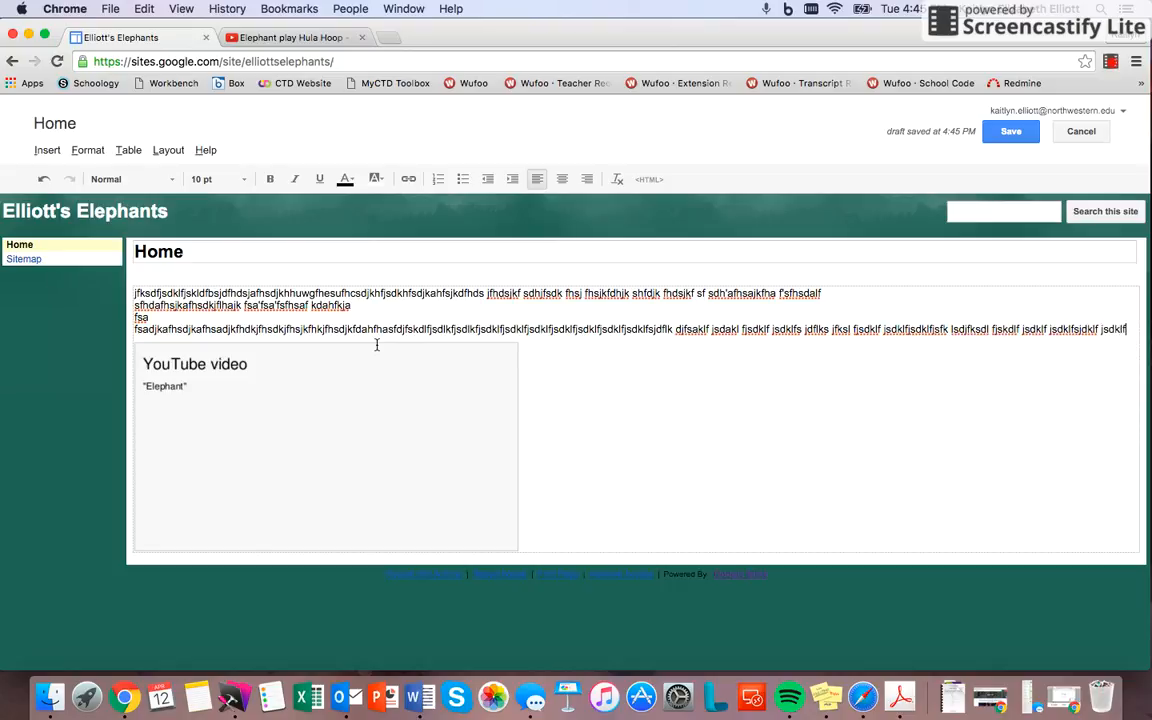
{"action": "type", "text": " sdjklf sdjkfl sdjfkl sdjfklsd fjsdklf jsdklf sjdklf sdjfklsd jfklsdf jsdklf jskfl sjfklsdj"}
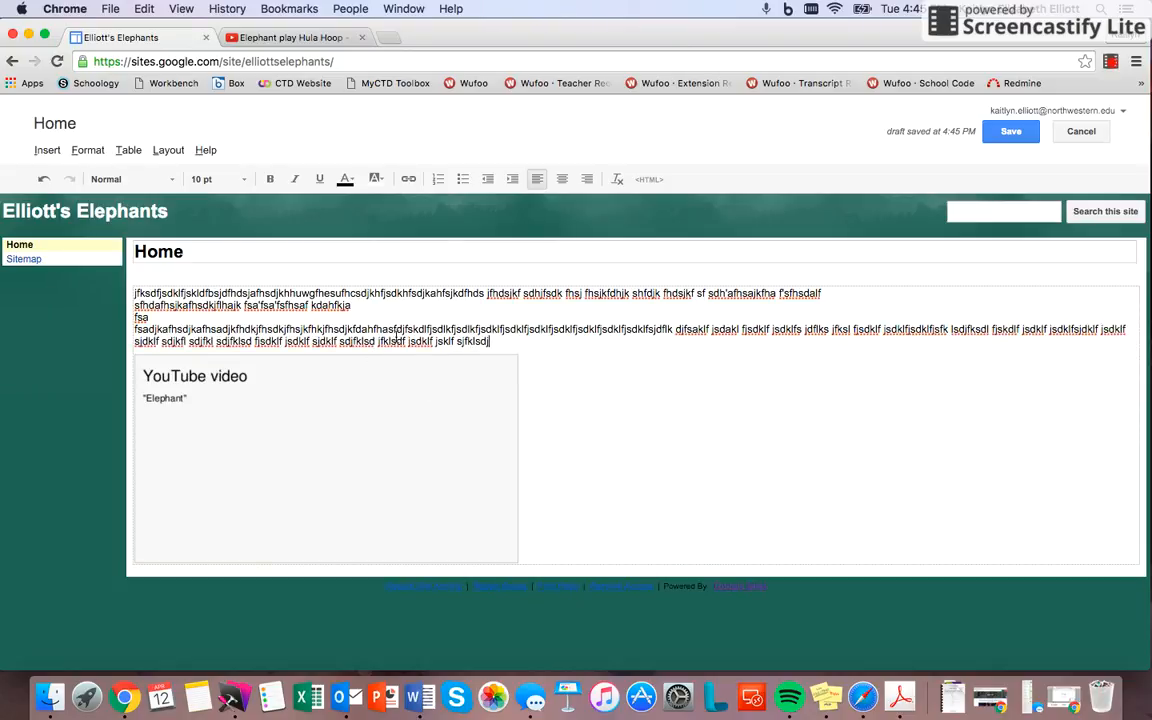
Step: Align the embedded YouTube video to the right of the Home page and turn text wrapping on
{"action": "left_click", "coordinate": [262, 502]}
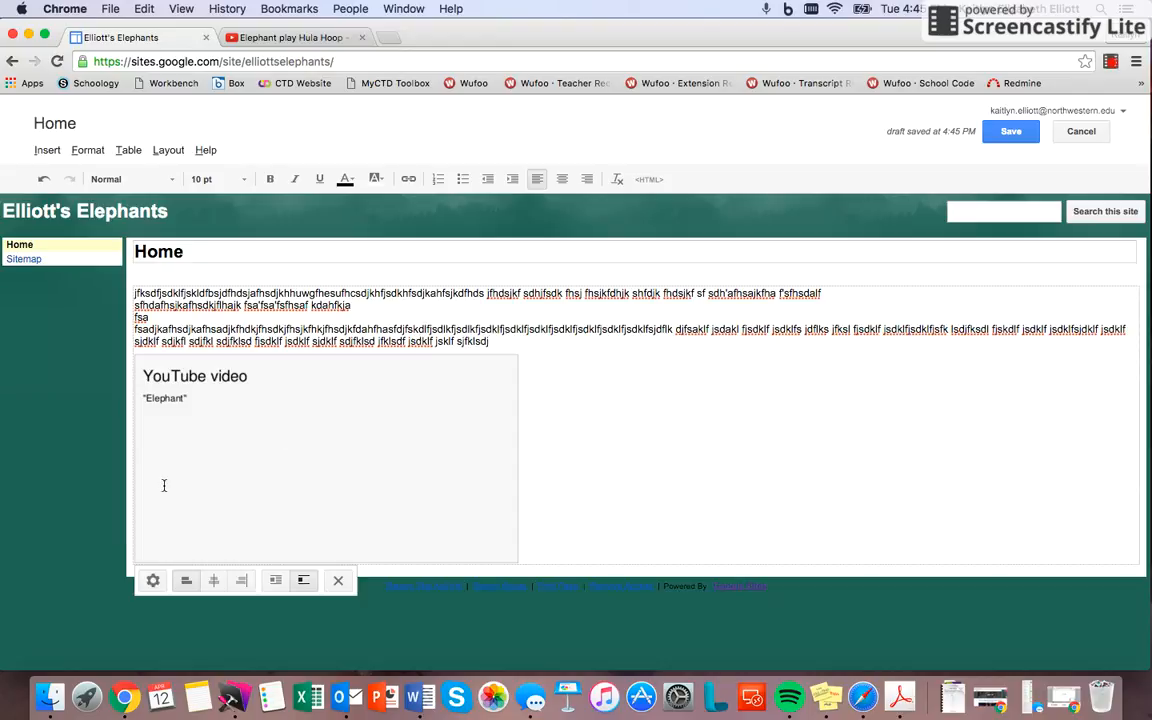
{"action": "left_click", "coordinate": [252, 582]}
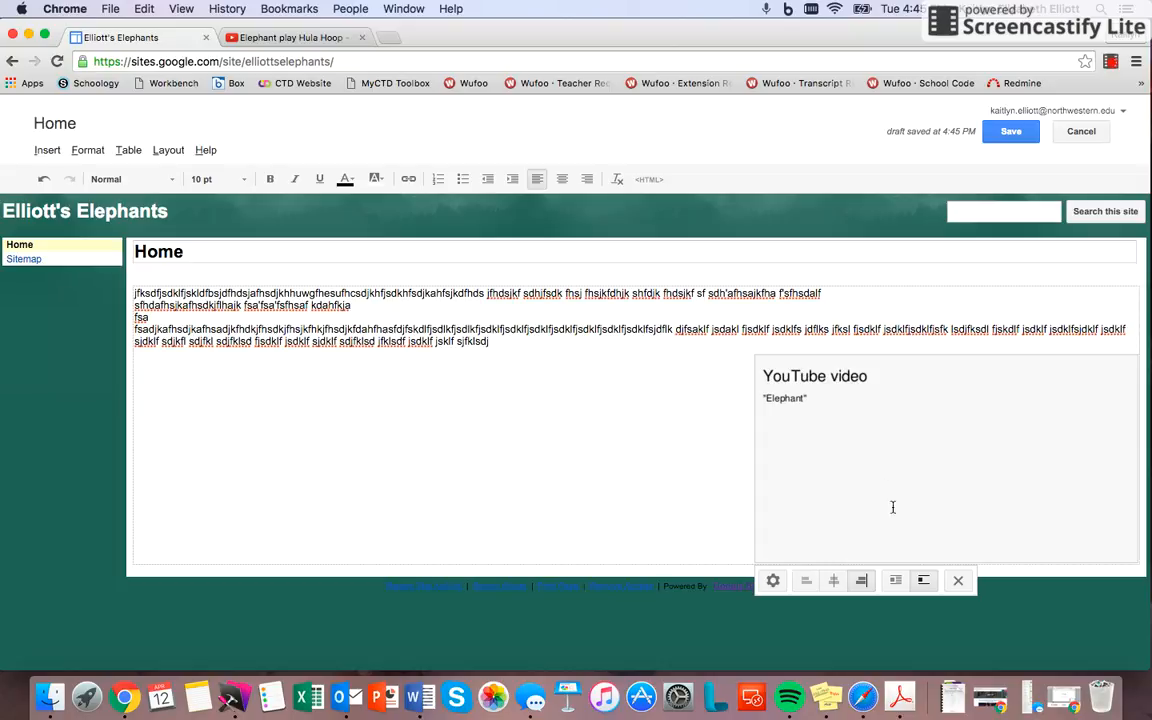
{"action": "left_click", "coordinate": [898, 581]}
Step: Continue the last placeholder paragraph above the right-aligned video with random letters until it reaches a fourth line
{"action": "left_click_drag", "start_coordinate": [814, 444], "coordinate": [588, 343]}
{"action": "type", "text": "f sjdklfds jklfsd jfklsd fjsklf jsdkls djkfls jfkls fjs"}
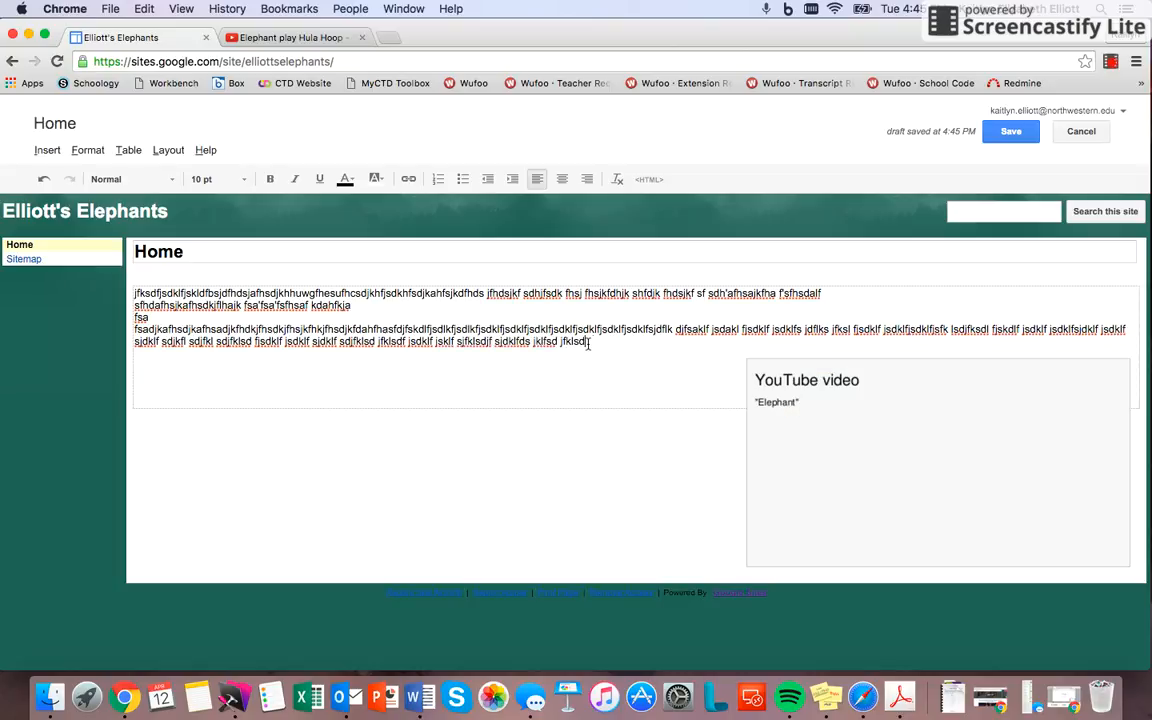
{"action": "type", "text": "fsjd fklsd jfkls"}
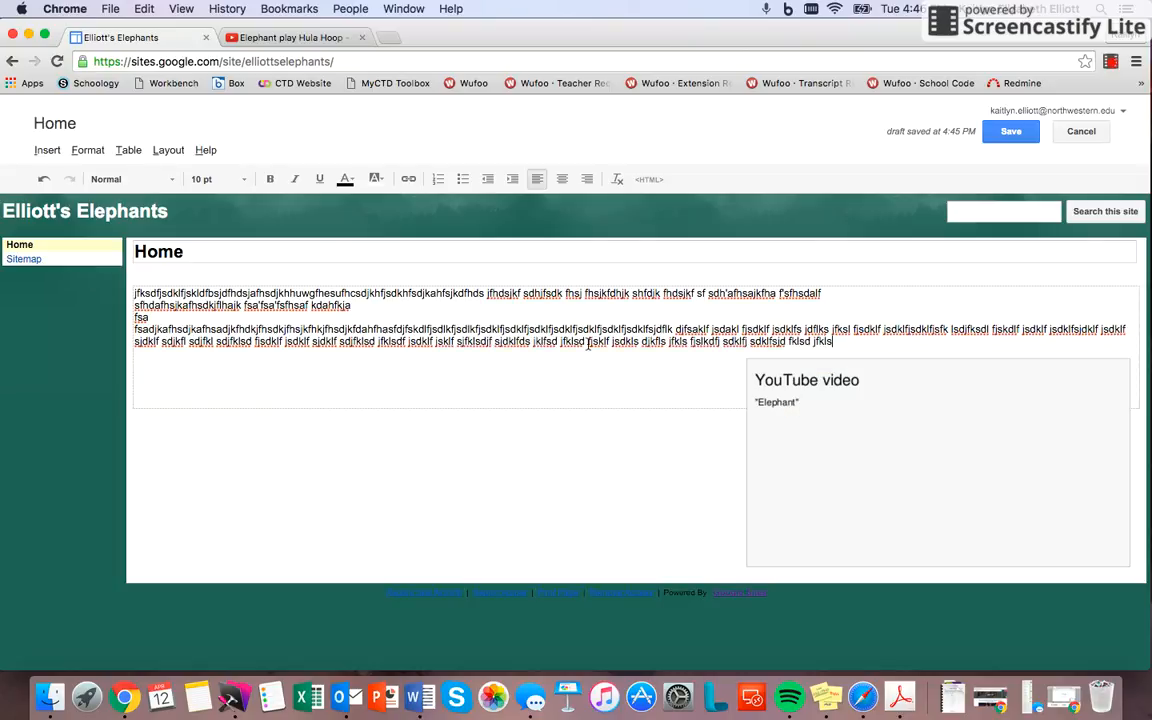
{"action": "type", "text": " fjskldf jsdklf jsdklf sdjklfsd jfksldf jslkf jsklf jsklf sjklf"}
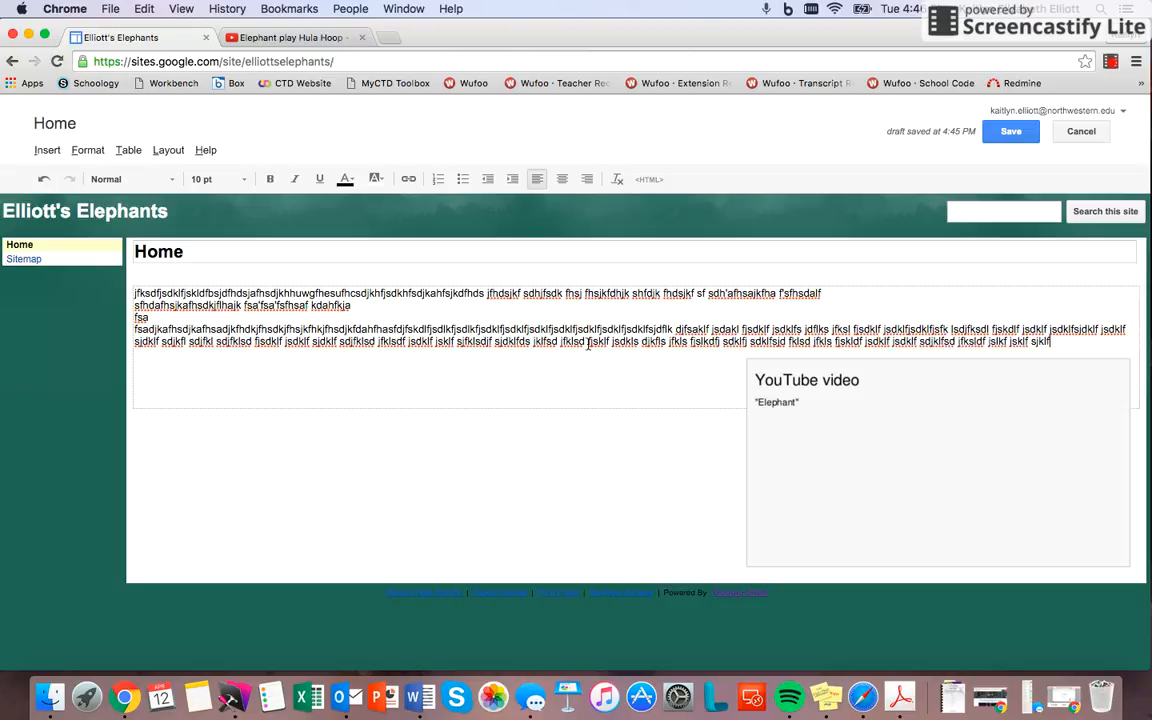
{"action": "type", "text": " sjfklsd fjklsf jskldf jsdklf jsdklf jsklf jsdklf sjfklsj f"}
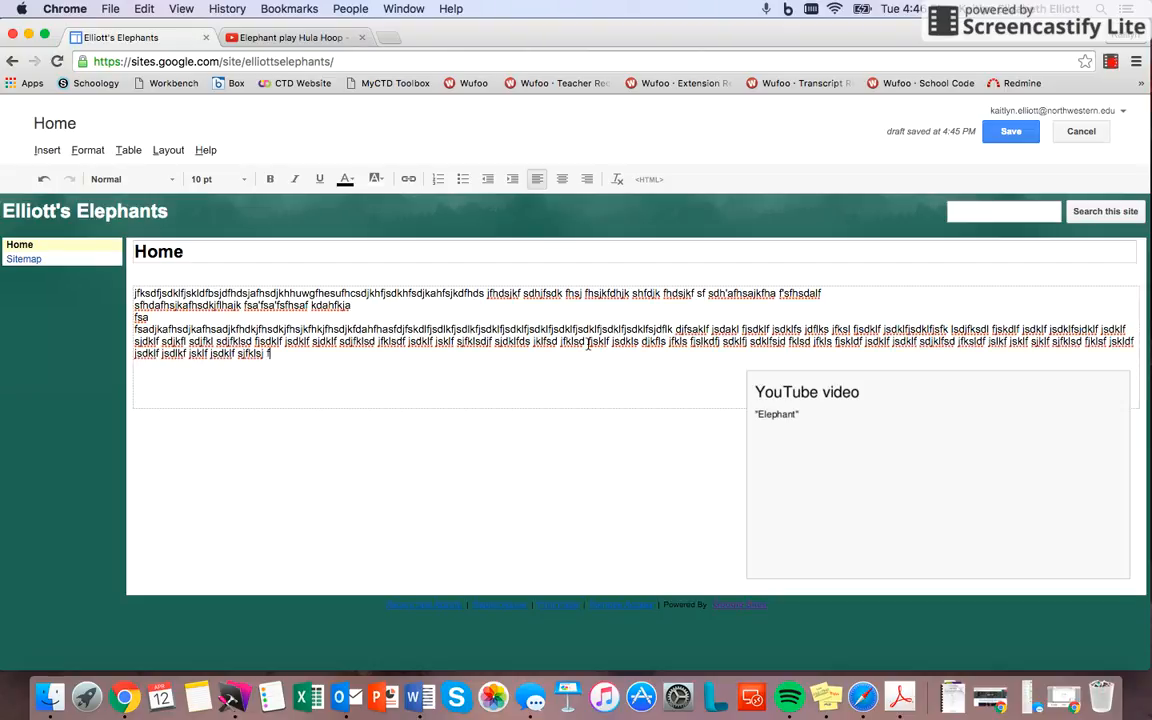
{"action": "type", "text": "klsdfjsdklfjsdklf jsdklfj sdklfjsdklfs djflksdjfklsdf js"}
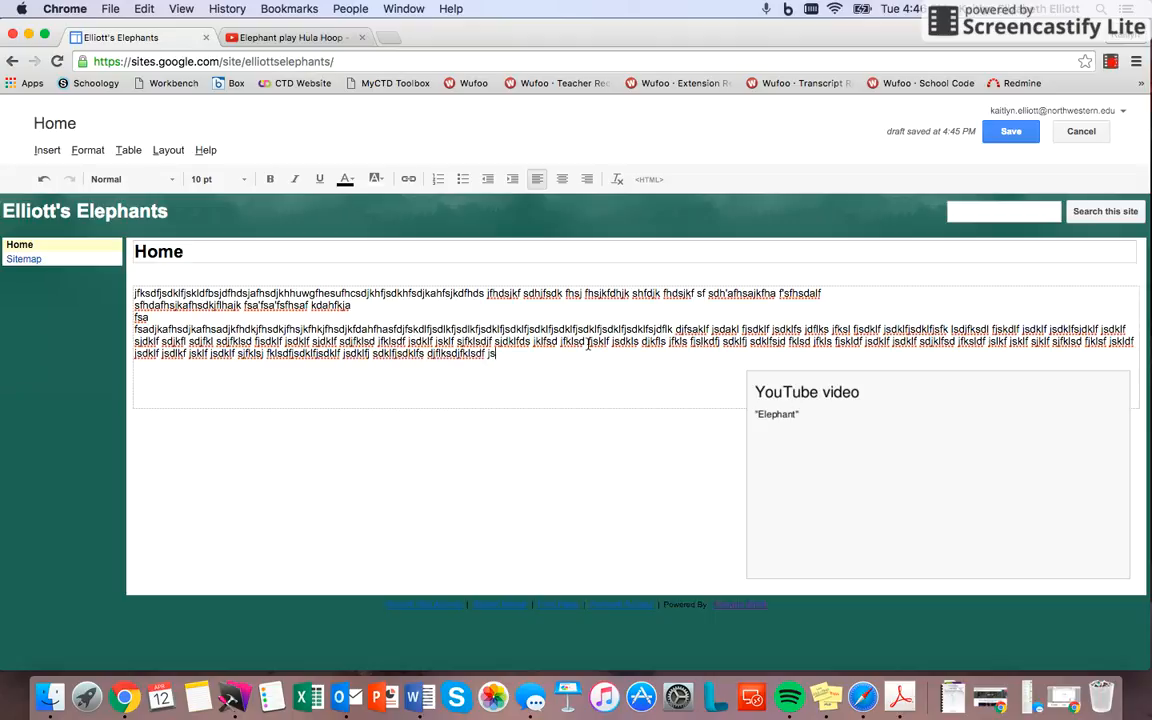
{"action": "type", "text": "dklf"}
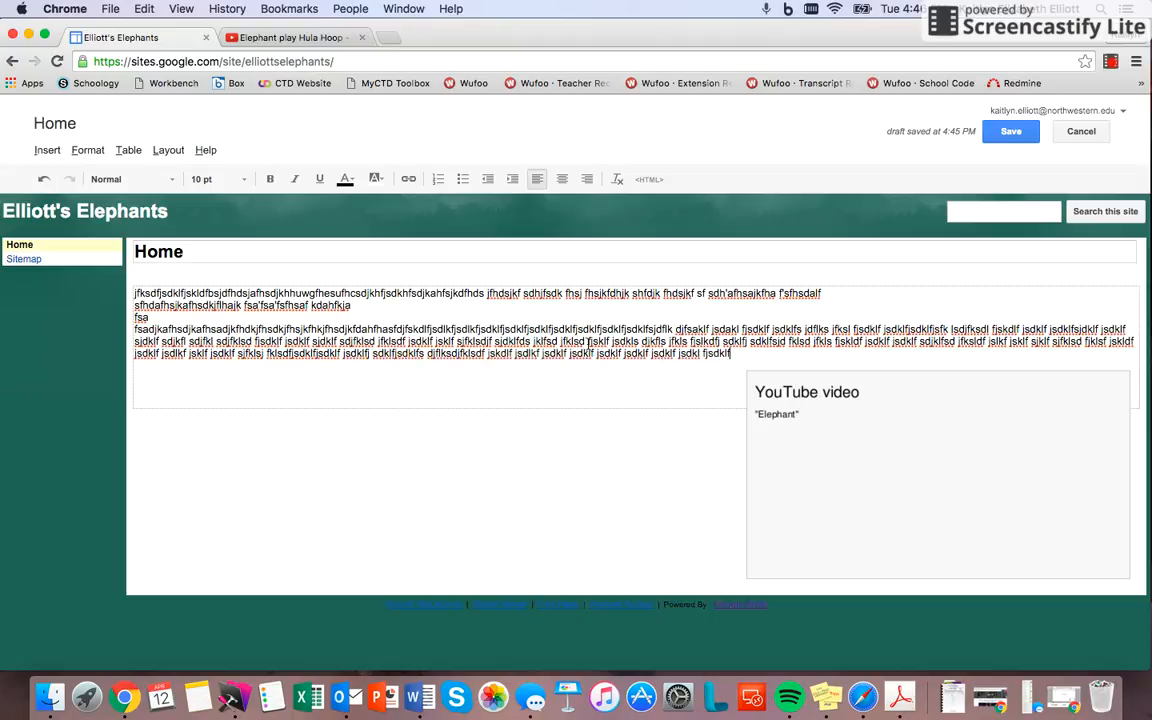
{"action": "type", "text": " jsdklf jsdklf jsdklf jsdklf jsdklf jsdklf jsdkl fjsdklfjsdklfjsdklfjsdkl fjsdklf jsdklf jsdklfjsdklf jsdklf j"}
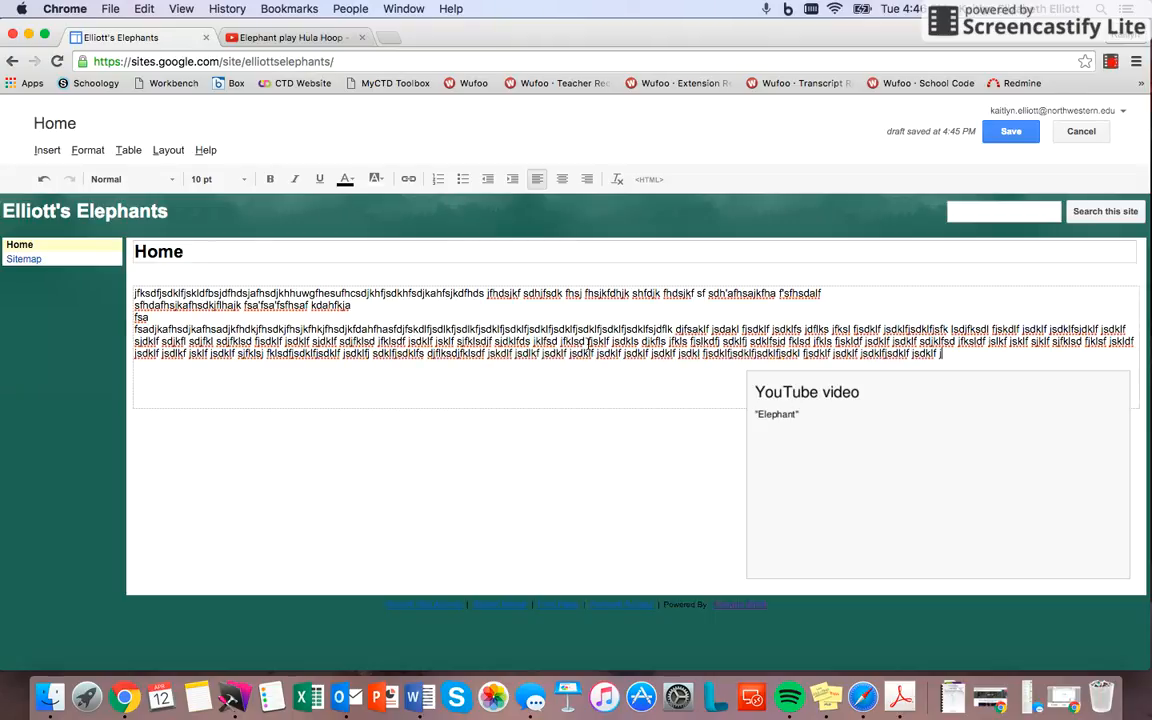
{"action": "type", "text": "sdklf jsdklf jsdklf jsdklf jsdklf jsdklf jskl"}
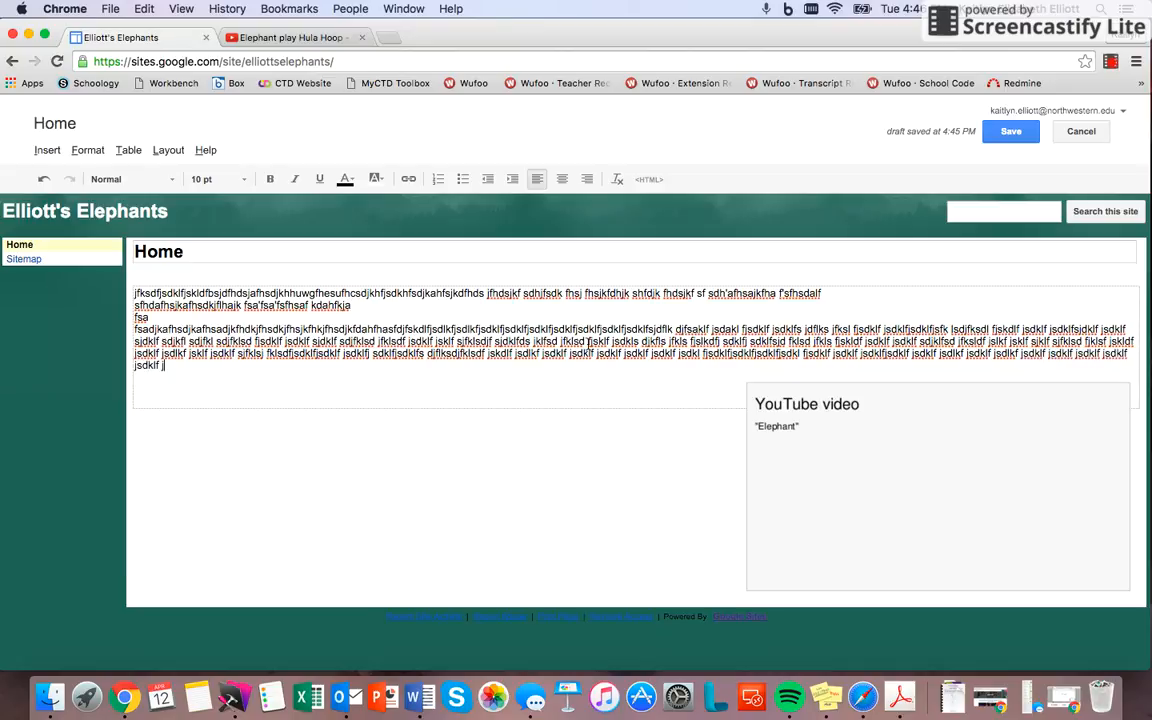
Step: Try to move the video slightly up into the text, and delete the trailing placeholder letters on the paragraph's last line
{"action": "left_click_drag", "start_coordinate": [887, 411], "coordinate": [885, 369]}
{"action": "left_click", "coordinate": [744, 386]}
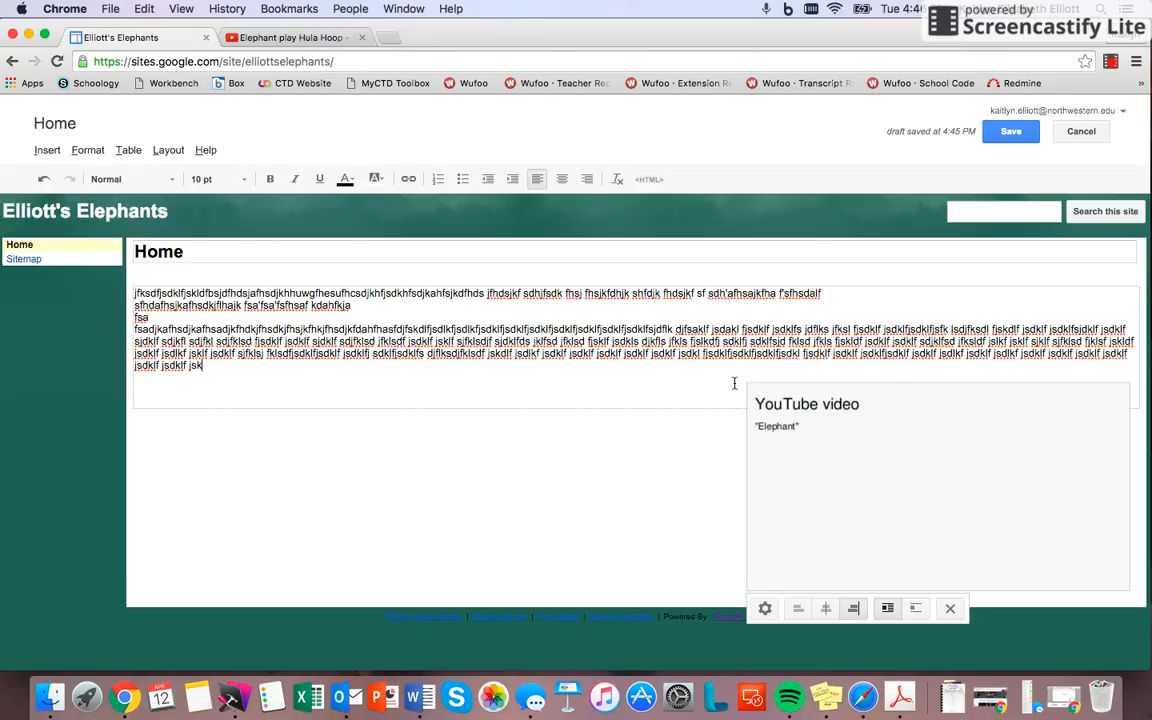
{"action": "key", "text": "BackSpace"}
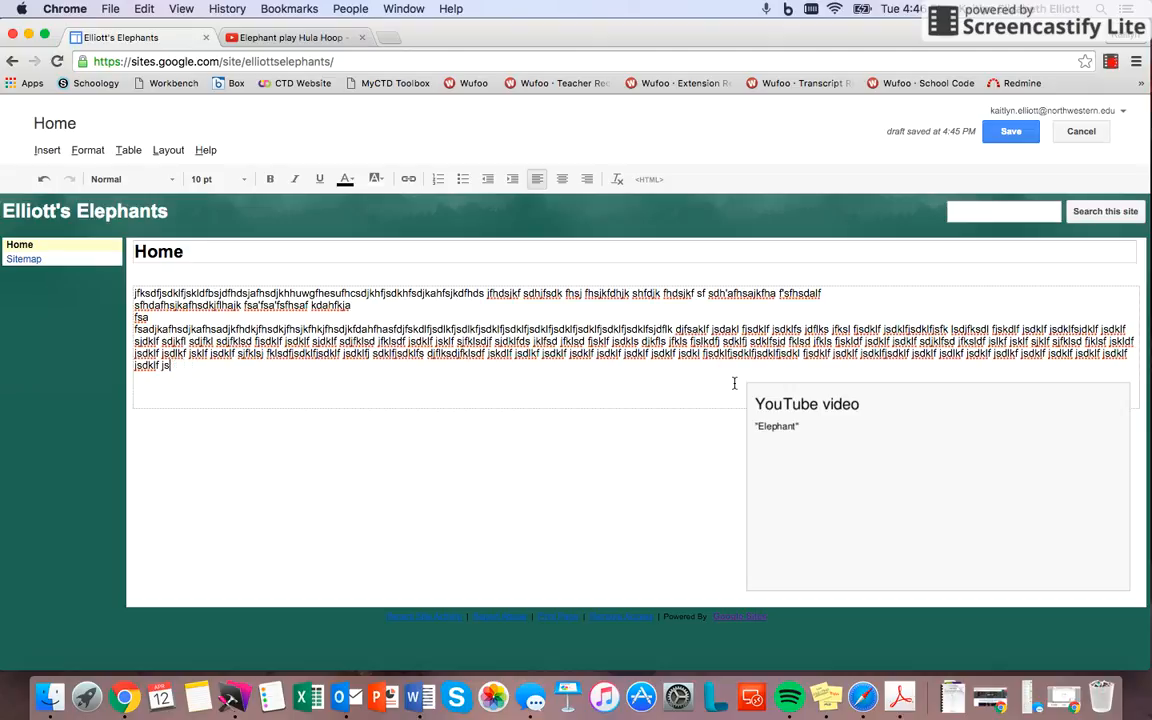
{"action": "key", "text": "BackSpace"}
{"action": "key", "text": "BackSpace"}
{"action": "key", "text": "BackSpace"}
{"action": "key", "text": "BackSpace"}
{"action": "key", "text": "BackSpace"}
{"action": "key", "text": "BackSpace"}
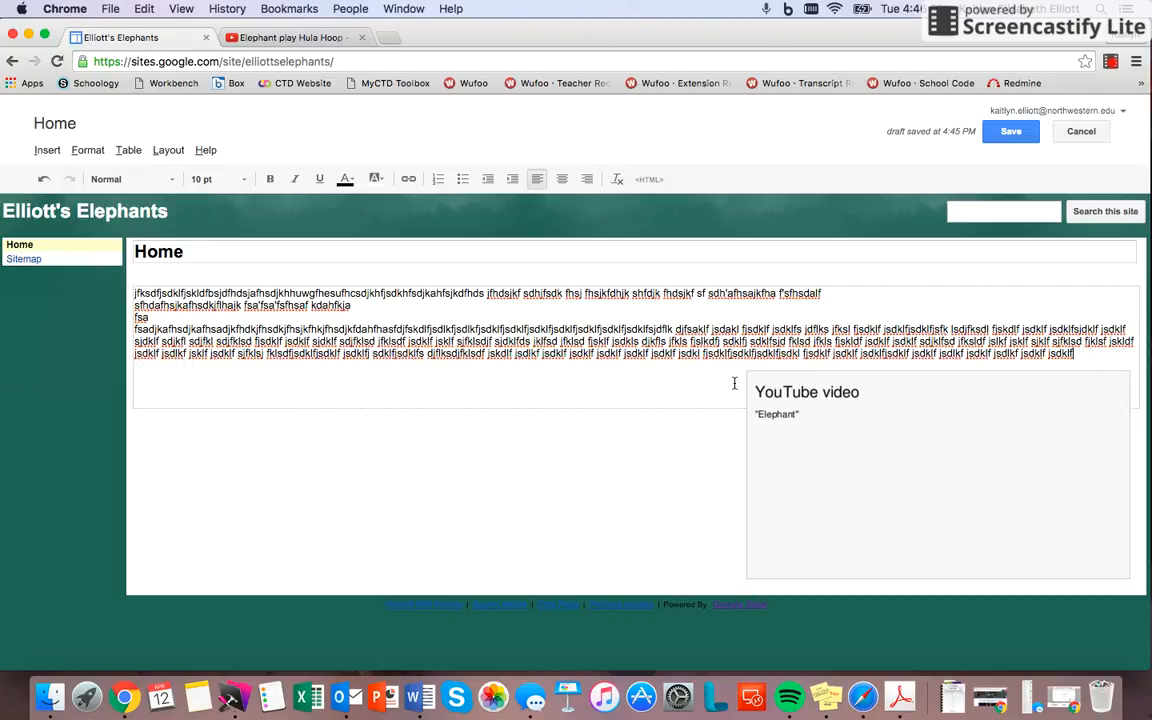
Step: Select the video to check its wrap setting, and append more random letters to the end of the last placeholder paragraph
{"action": "left_click", "coordinate": [932, 552]}
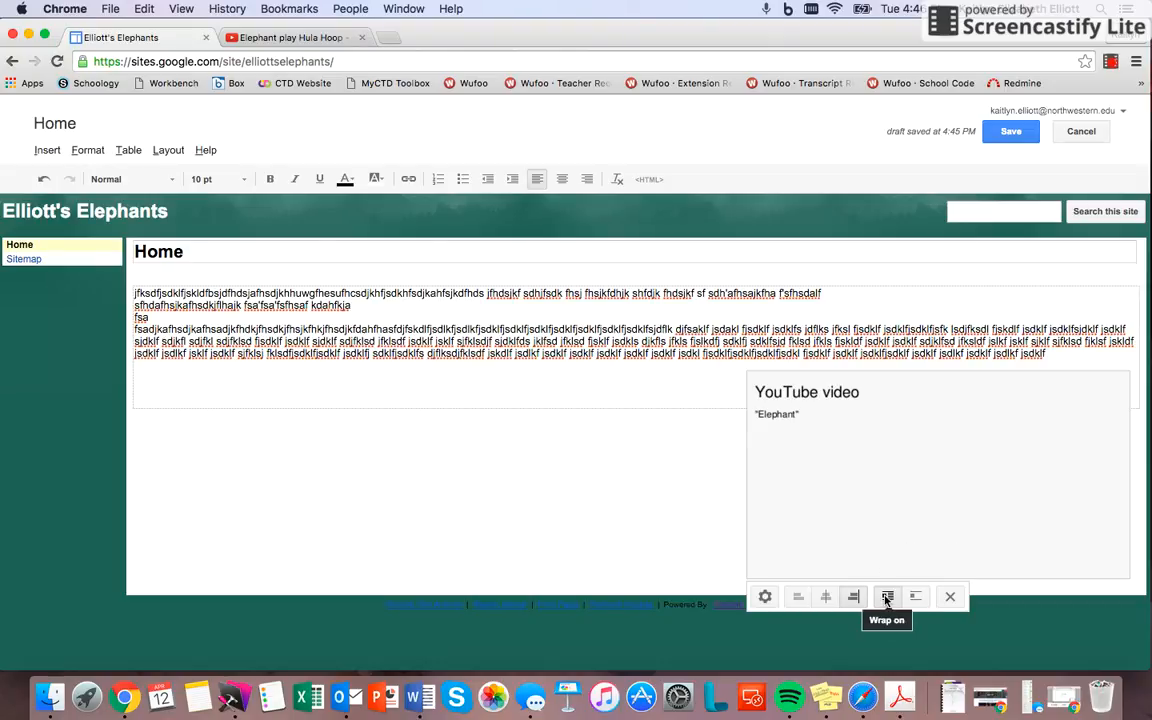
{"action": "type", "text": "sdsdf"}
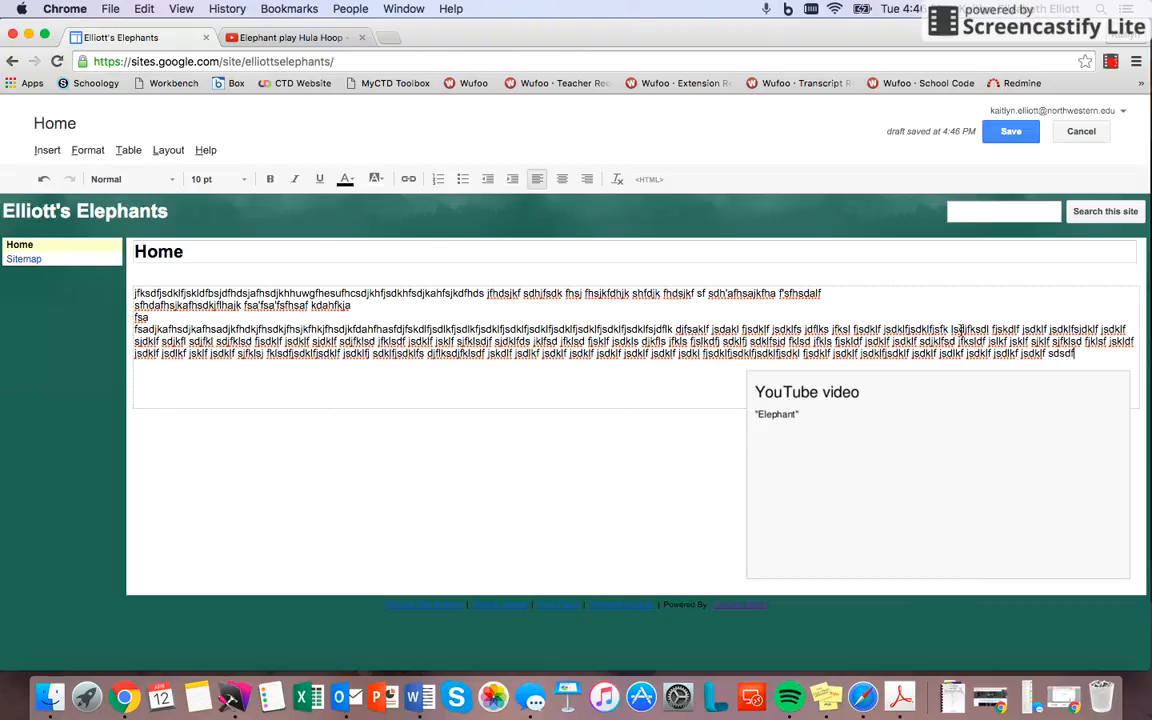
{"action": "type", "text": "sjfsd fjskdf jsdkfs jfklsf jsklf jsdklf sjdkfs djfkls fjsdklf jskl"}
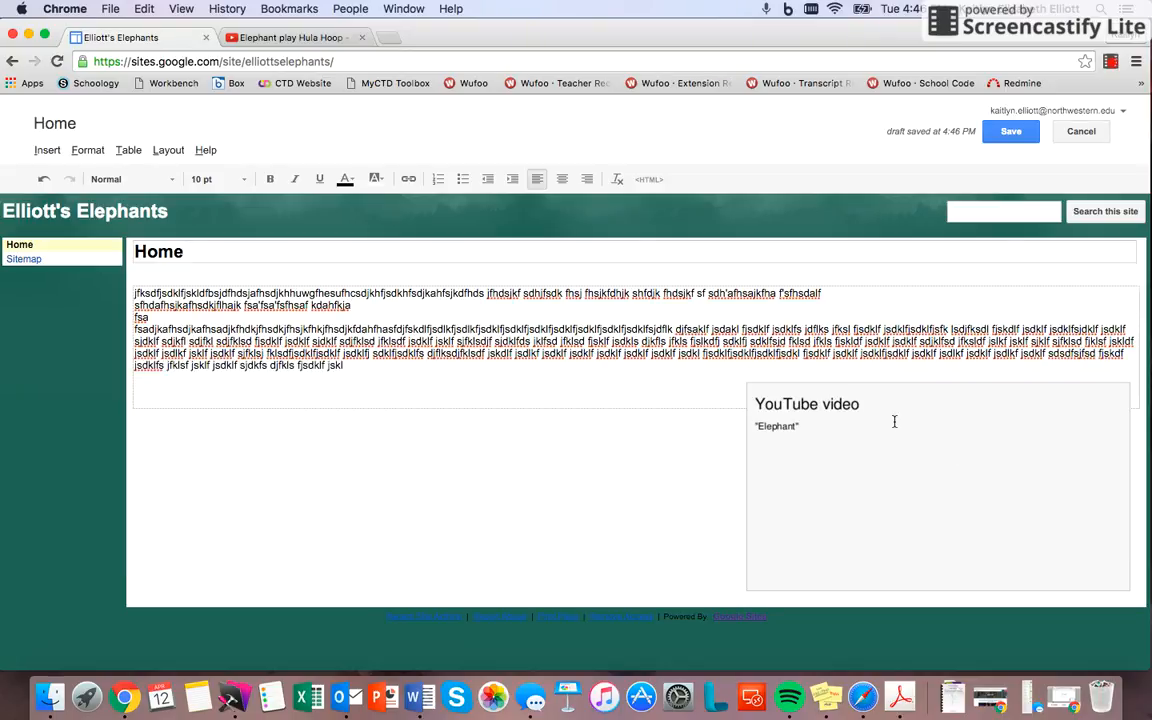
Step: Move the video up into the last placeholder paragraph and add more random letters at its end to fill the space beside the video
{"action": "left_click_drag", "start_coordinate": [880, 419], "coordinate": [868, 345]}
{"action": "left_click", "coordinate": [661, 377]}
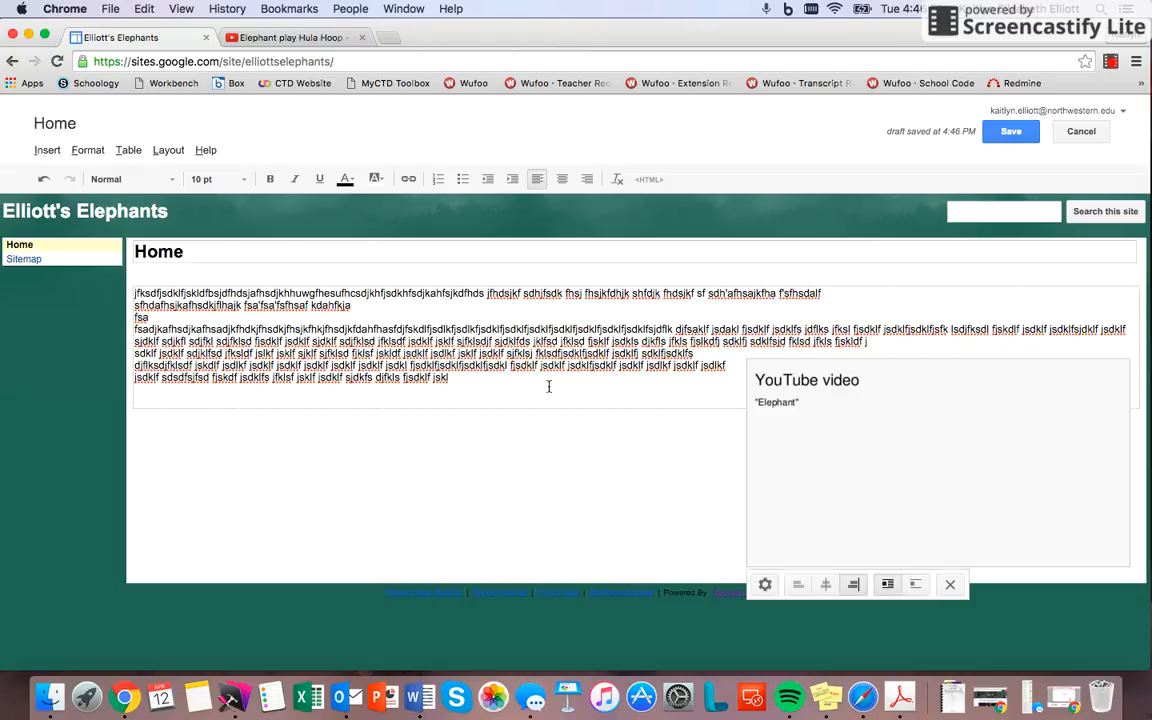
{"action": "type", "text": "fnsdkfsfks fjsdklf jsdklf sjkfl sj"}
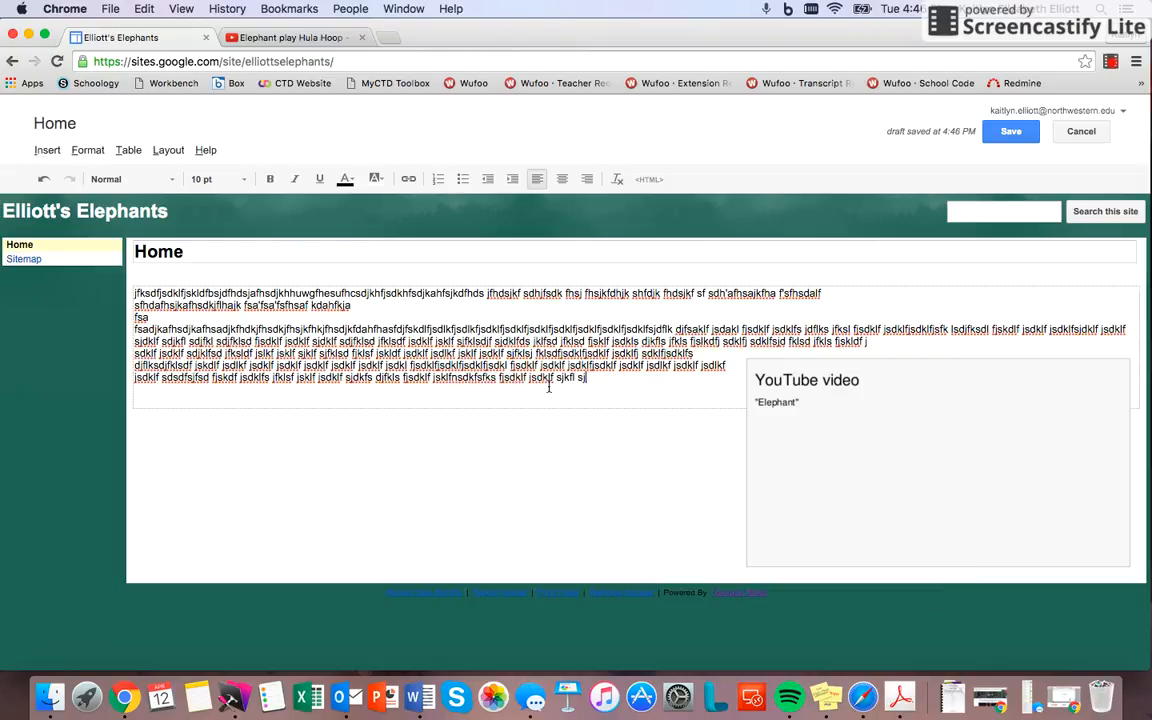
{"action": "type", "text": "kls fjsdklf jsdklf jsdklf jsdklf jskfls jfklsd fjlksdf jsdklf"}
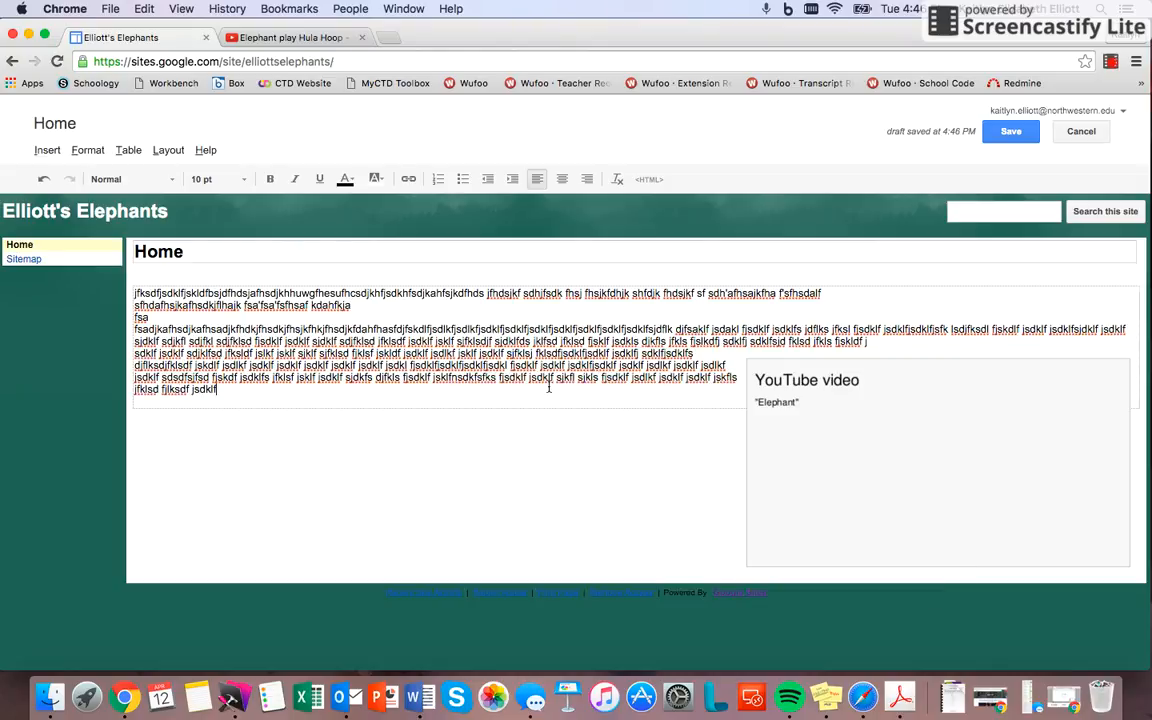
{"action": "type", "text": " jsdklf sjdkfls jfklsd fjlskdf jsdklf jsdlkfj sdklf jsdklfsj"}
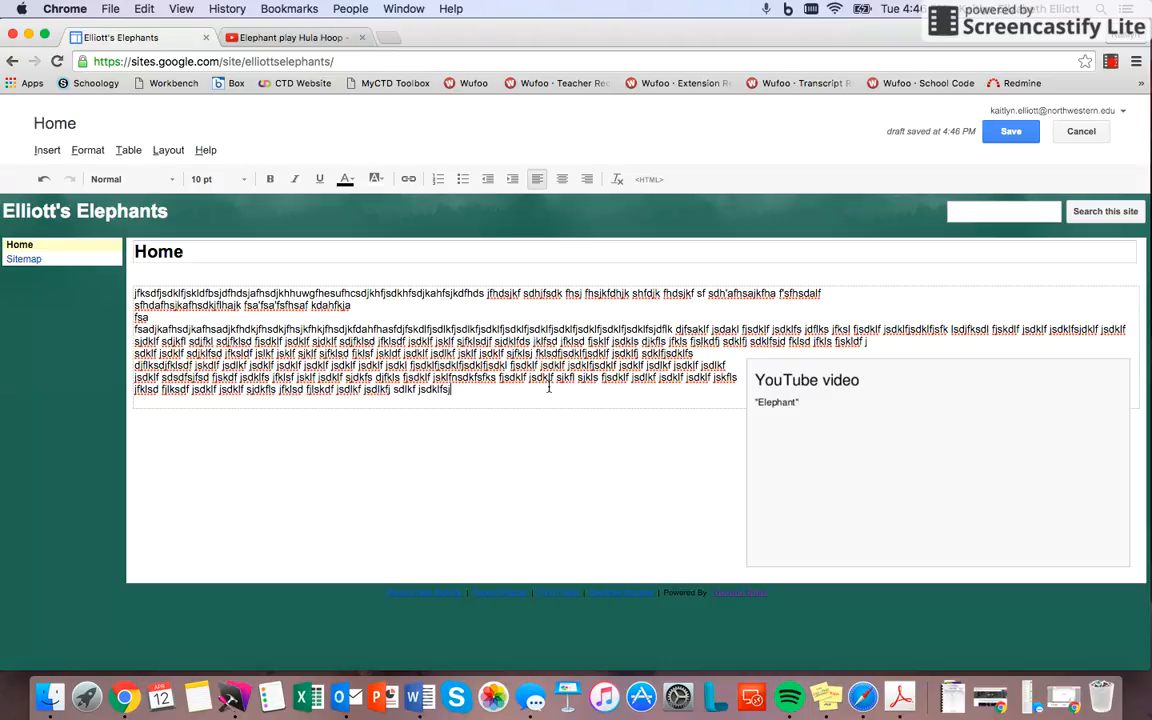
{"action": "type", "text": " dfklsd jfklsd fjklsdf jsdlf jsdklf jsdklf jsdklf jsdklf jsdklf jsdl"}
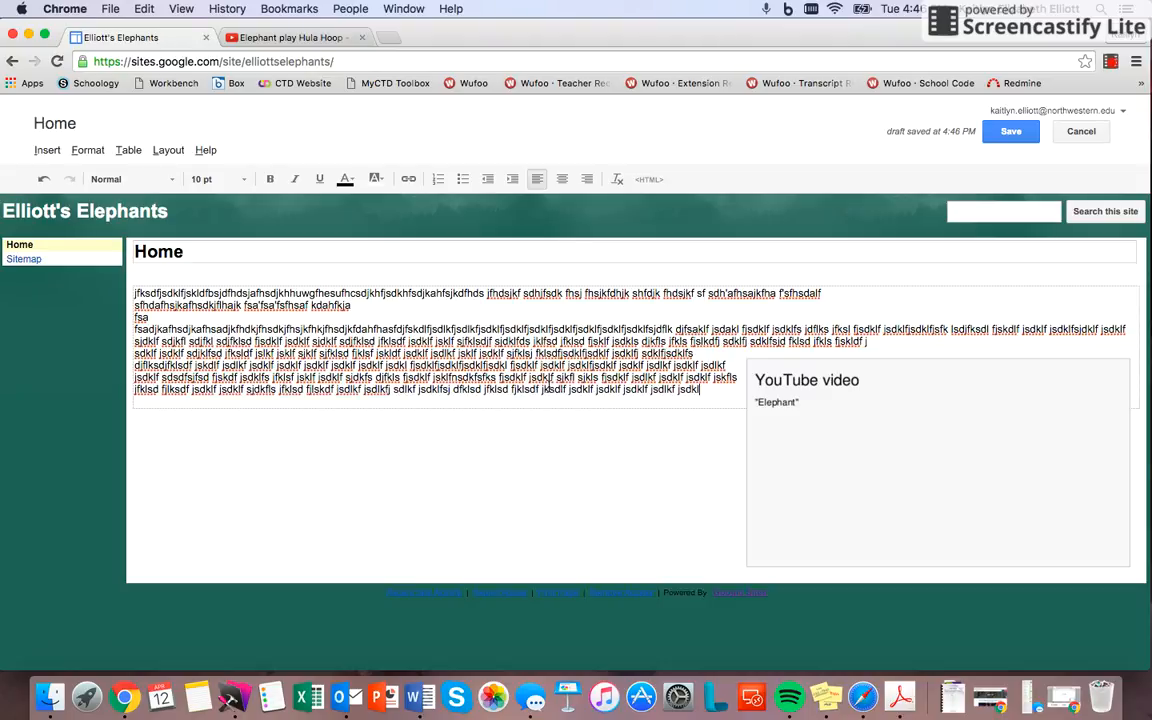
{"action": "type", "text": "f jsdklf jsdklf jslkdf jsdklf sdjlksd fjkls fjskdl f"}
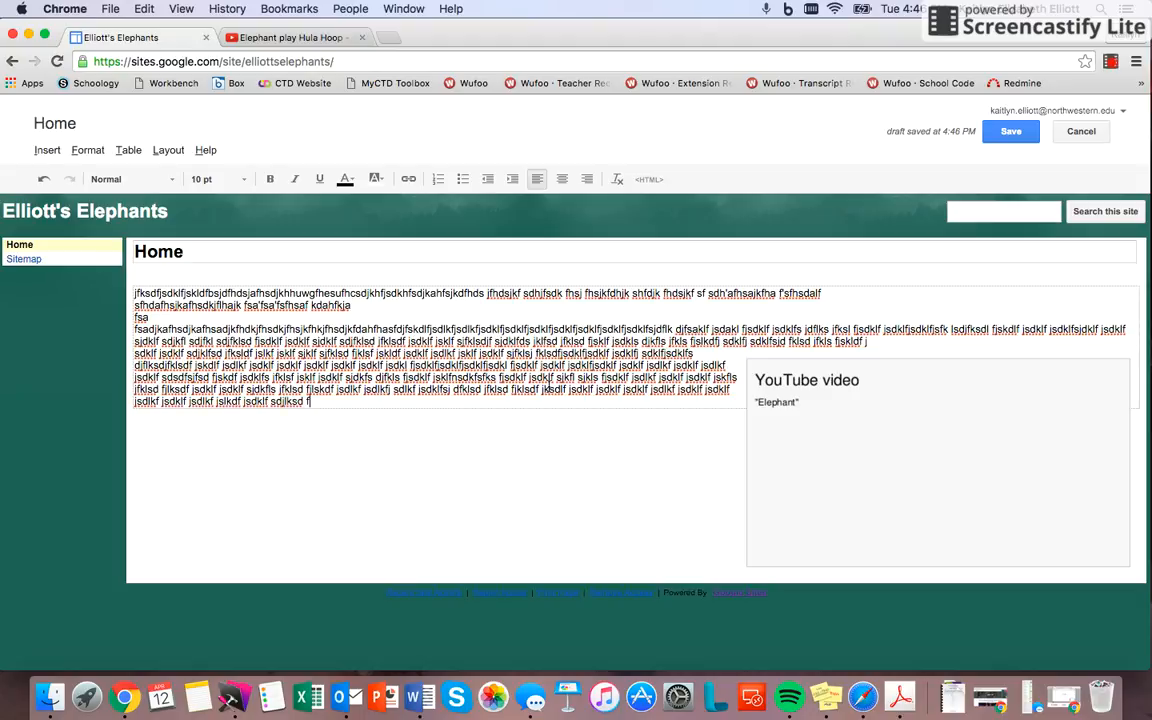
{"action": "type", "text": "jklsdf jsldkf jsdklf jsklf jsdklf jdslkf jsdklf jsd"}
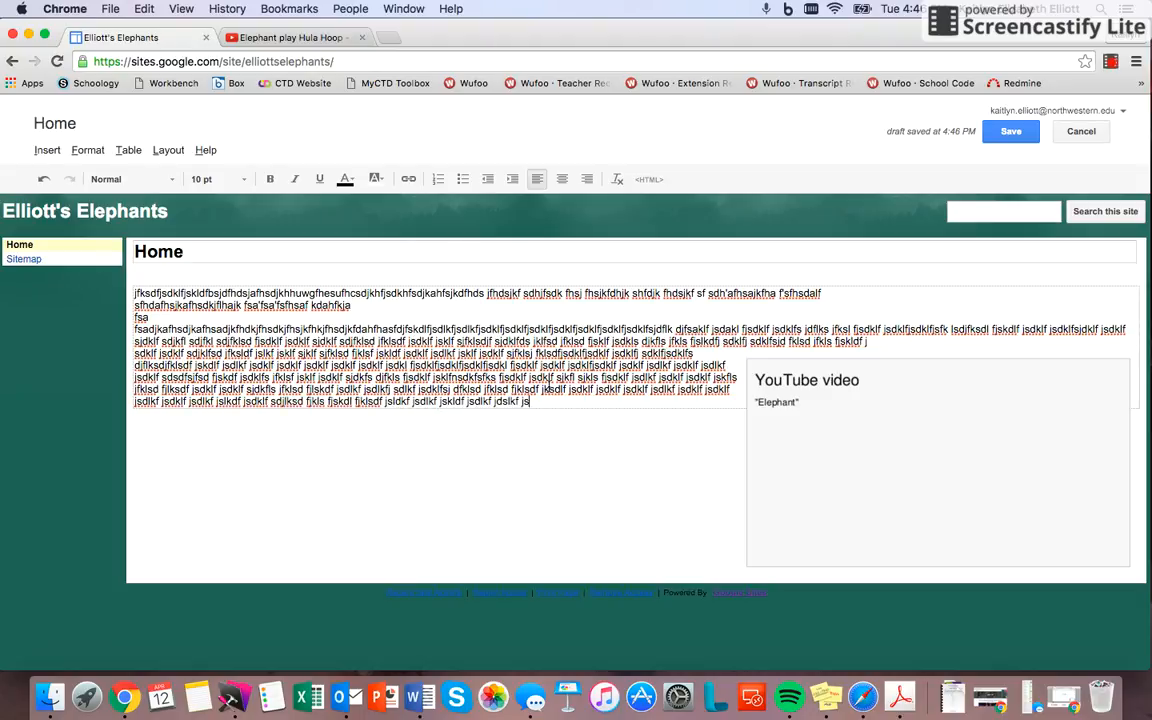
{"action": "type", "text": "klf jdsklf jsdklf jsdklf jsdklf jsdklf jsdklf jdsklf jsdkl"}
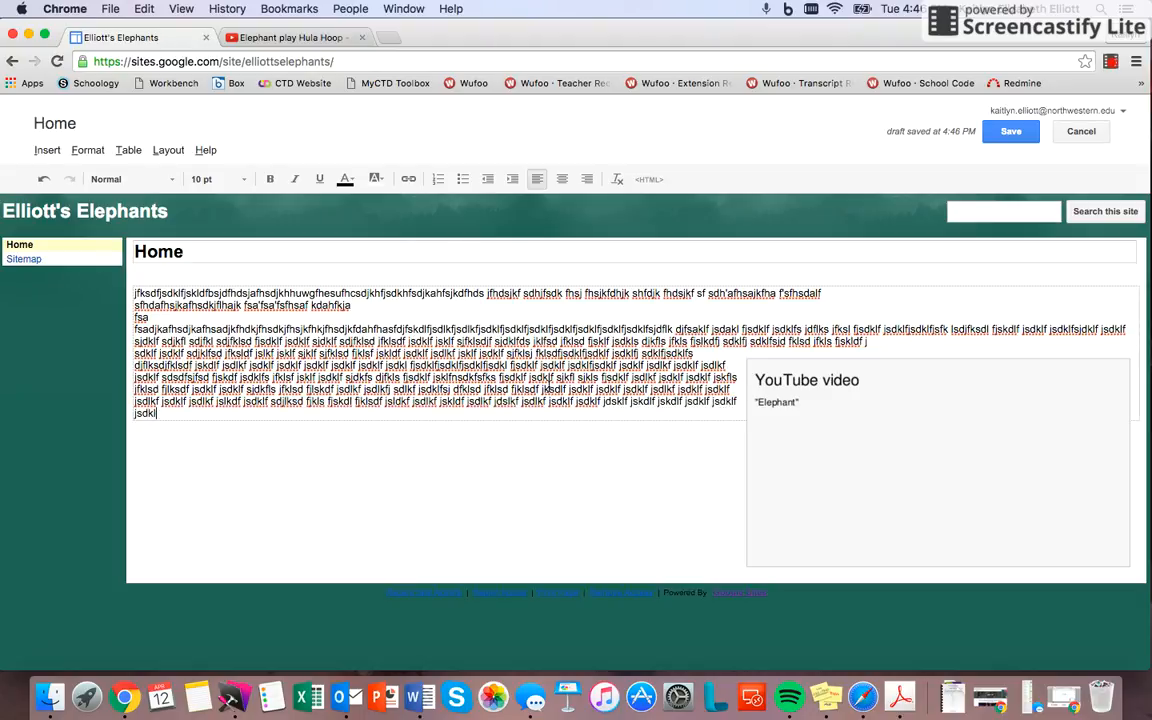
{"action": "type", "text": "f jsdklfj sdklfs jdfkls jfklsdf jslkdf"}
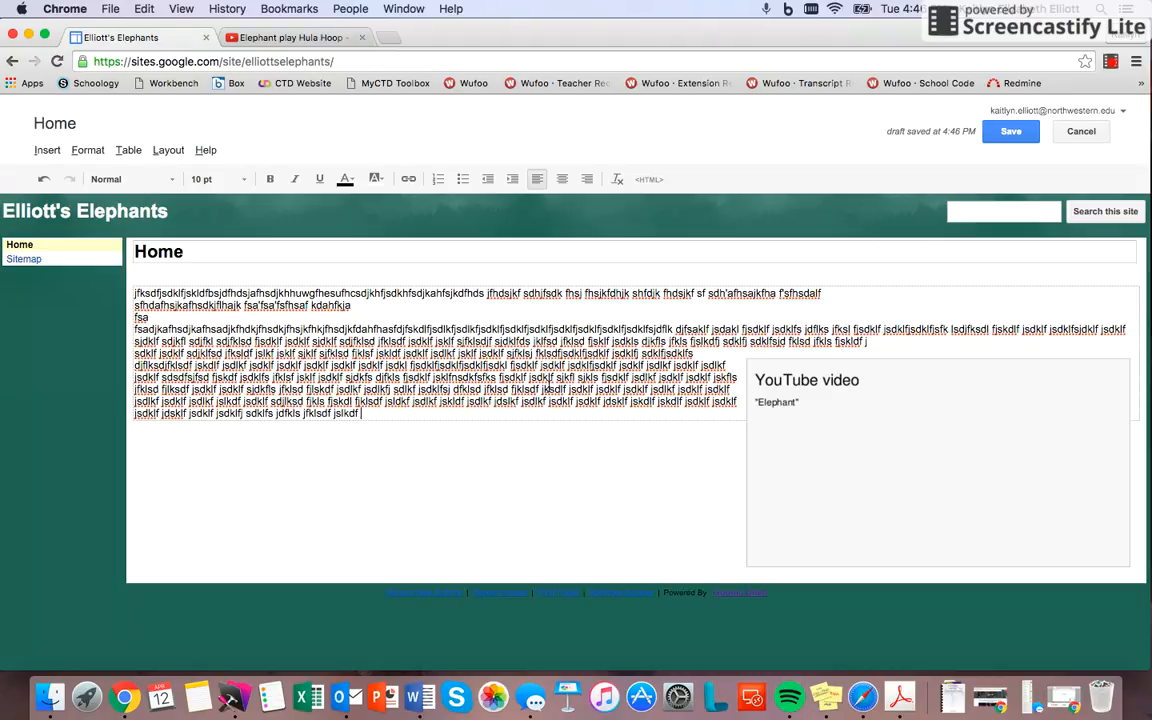
{"action": "type", "text": " jsdlkfj sdlkf jsdklfj sdlkfjslk dfj slkdf jskldf jslkdf jsldkf jskldf "}
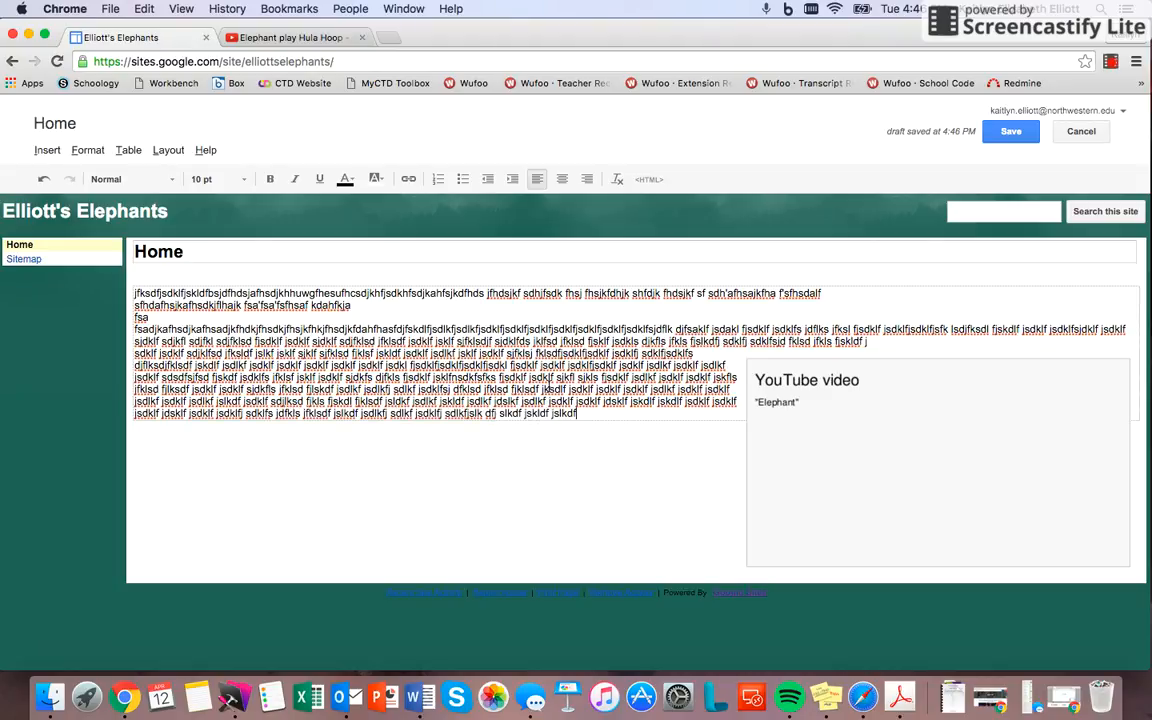
{"action": "type", "text": "jskldf jskldf jklsf jsklf jskldf jklsdf j"}
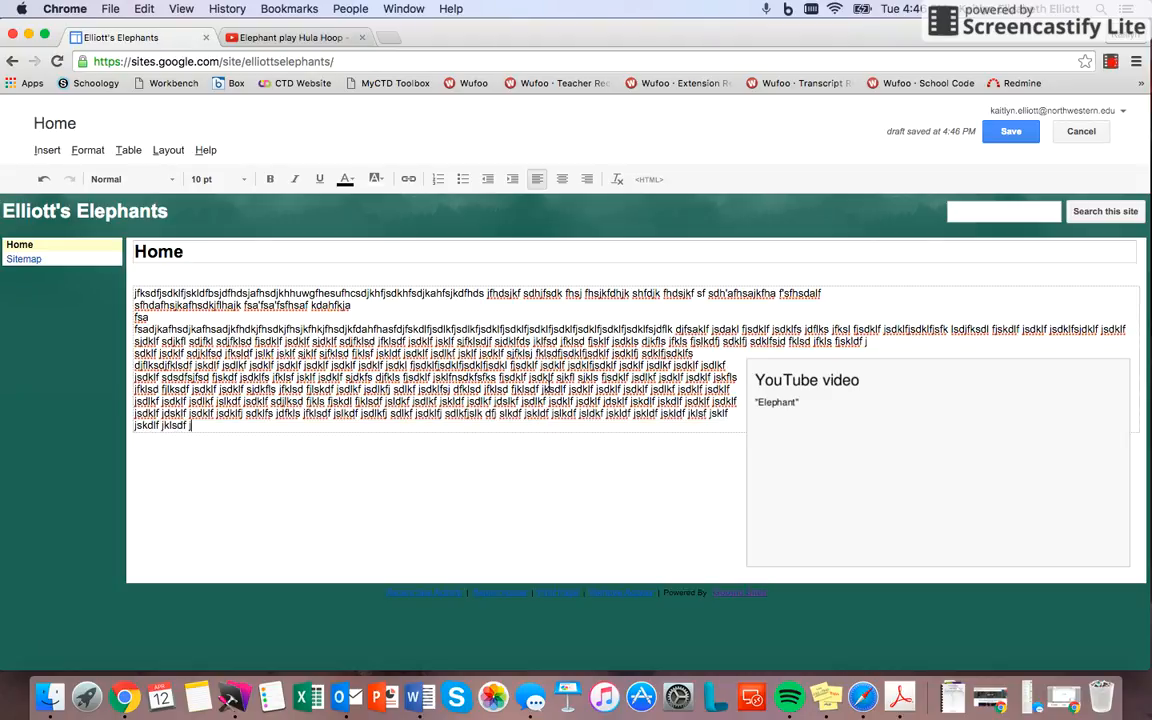
{"action": "type", "text": "slkdf jksldf jsldkl"}
Step: Check the font and size choices for the last placeholder paragraph without changing them, and save the Home page
{"action": "mouse_move", "coordinate": [270, 425]}
{"action": "left_mouse_down"}
{"action": "mouse_move", "coordinate": [140, 262]}
{"action": "mouse_move", "coordinate": [268, 413]}
{"action": "left_mouse_up"}
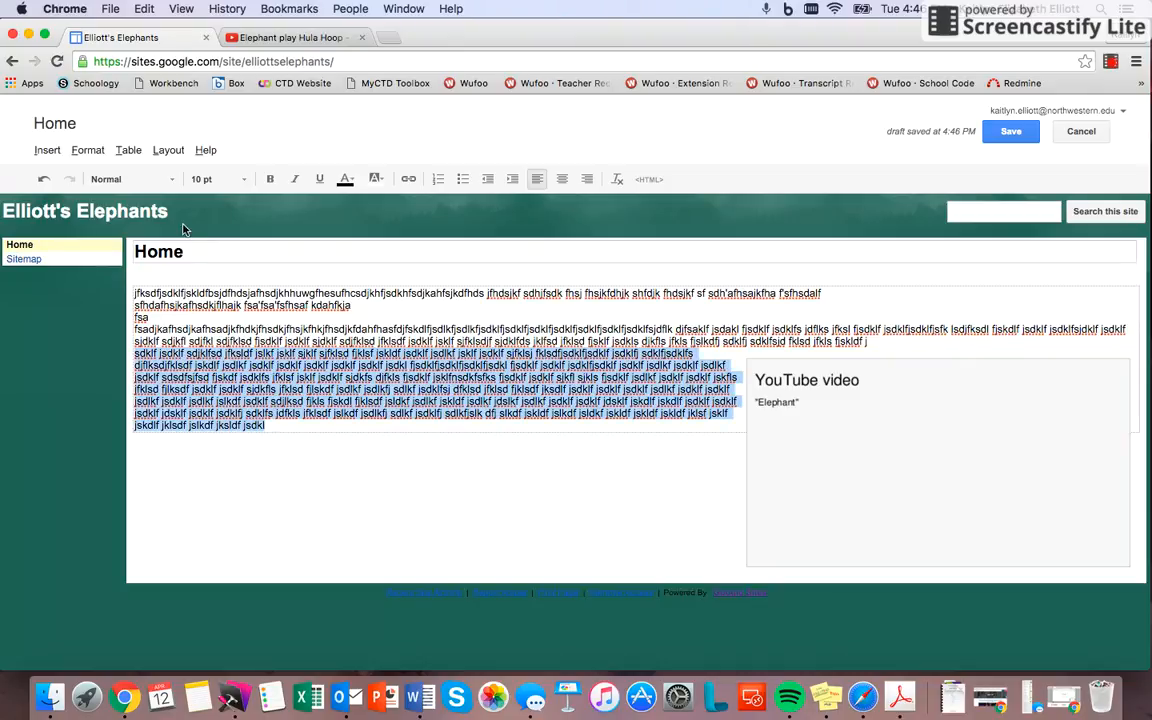
{"action": "left_click", "coordinate": [130, 179]}
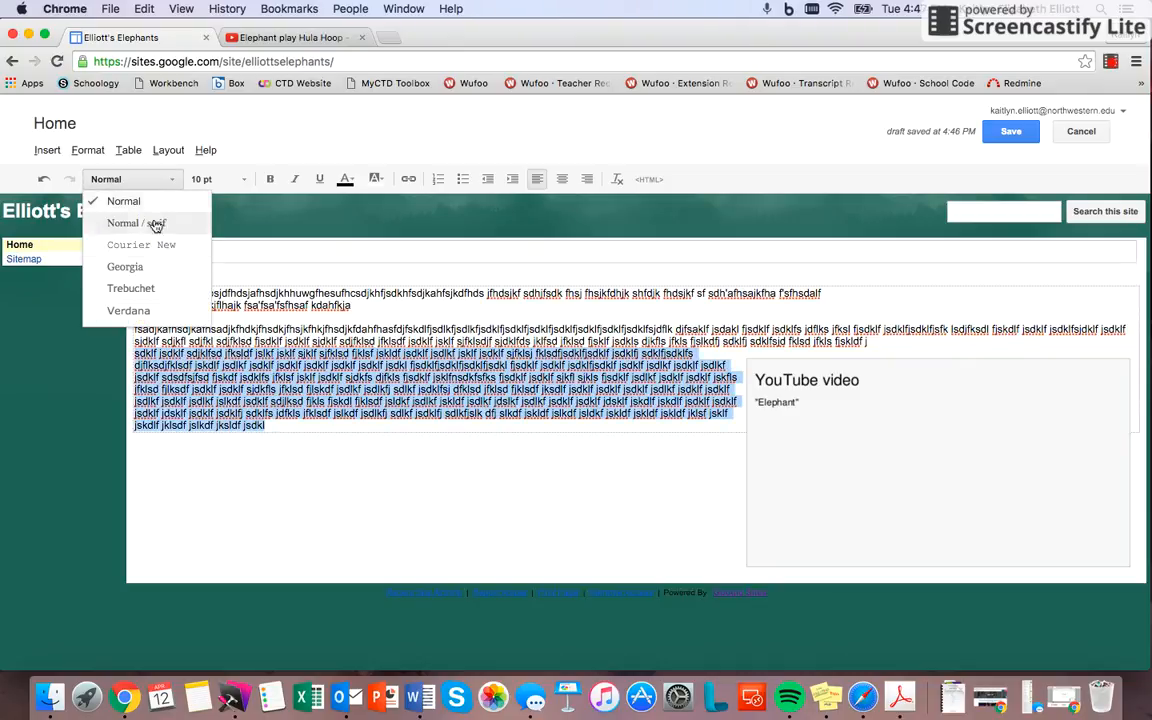
{"action": "left_click", "coordinate": [226, 179]}
{"action": "left_click", "coordinate": [226, 179]}
{"action": "left_click", "coordinate": [428, 392]}
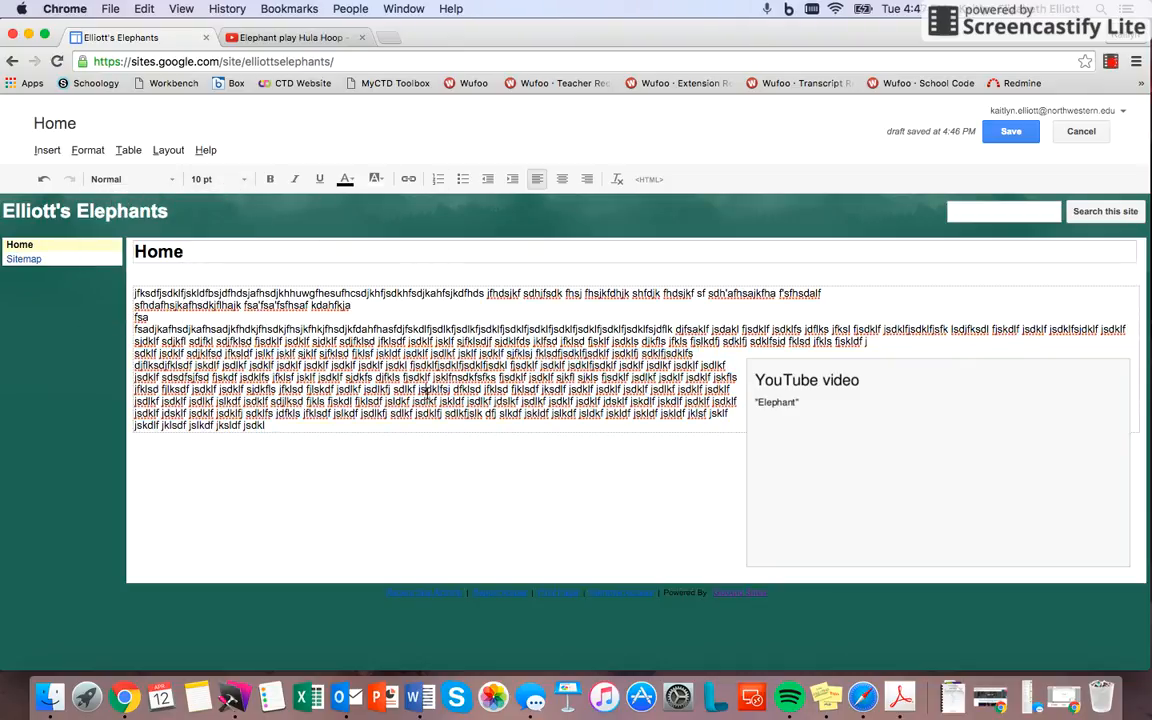
{"action": "left_click", "coordinate": [999, 136]}
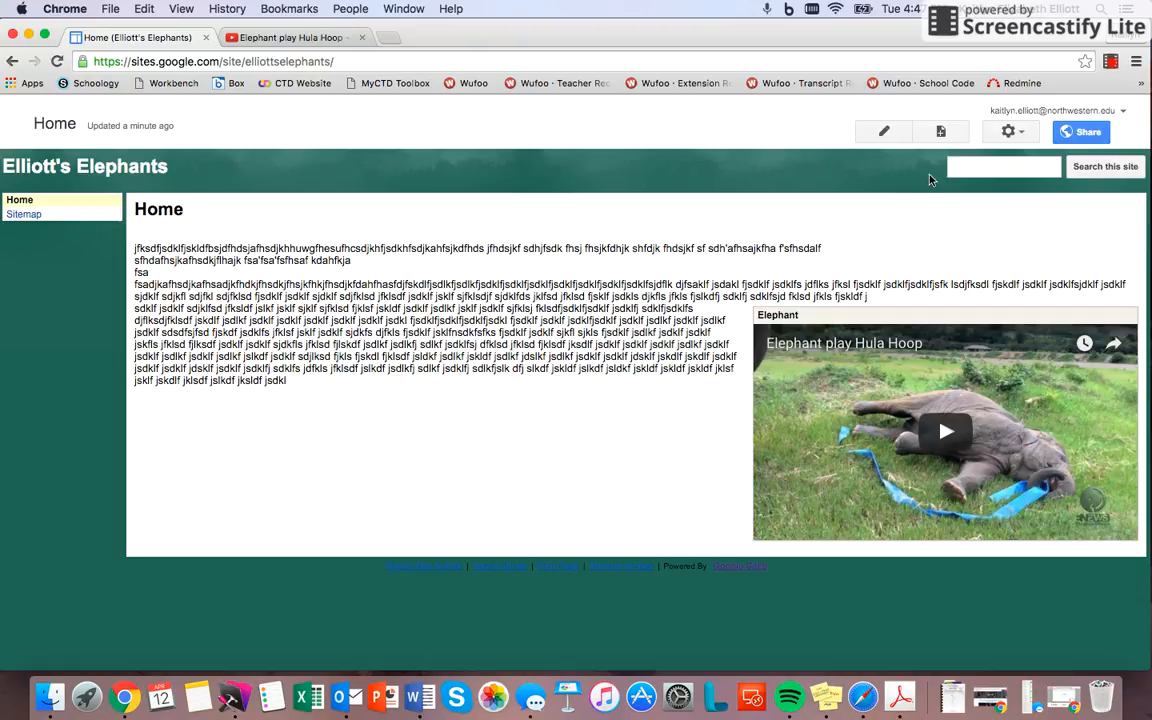
Step: Create a new page named "About Elliott's Elephants" with the Web Page template, placed at the top level of the site
{"action": "left_click", "coordinate": [940, 133]}
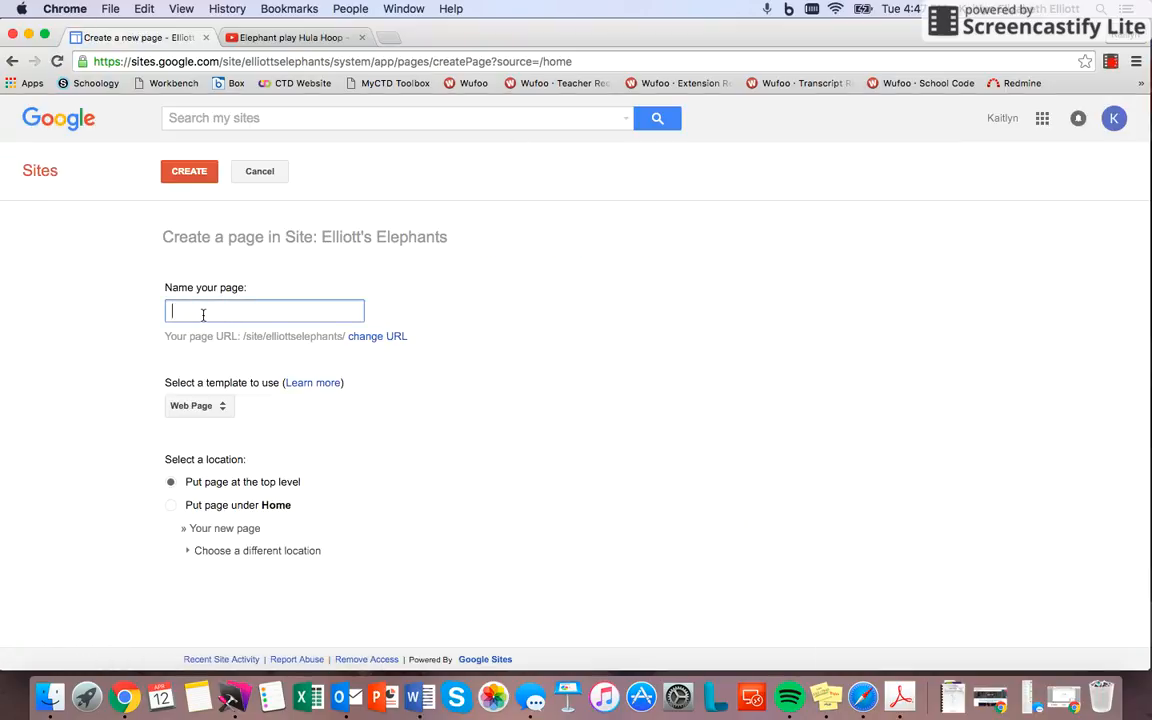
{"action": "type", "text": "About Elliott'"}
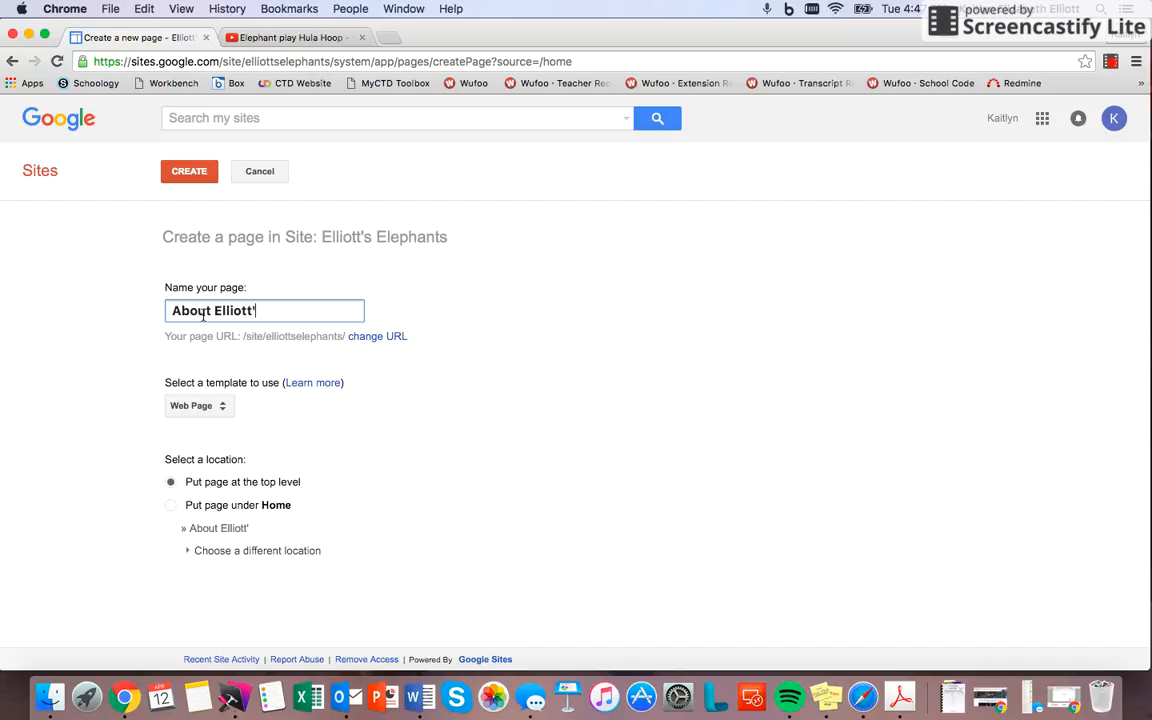
{"action": "type", "text": "s Elephants"}
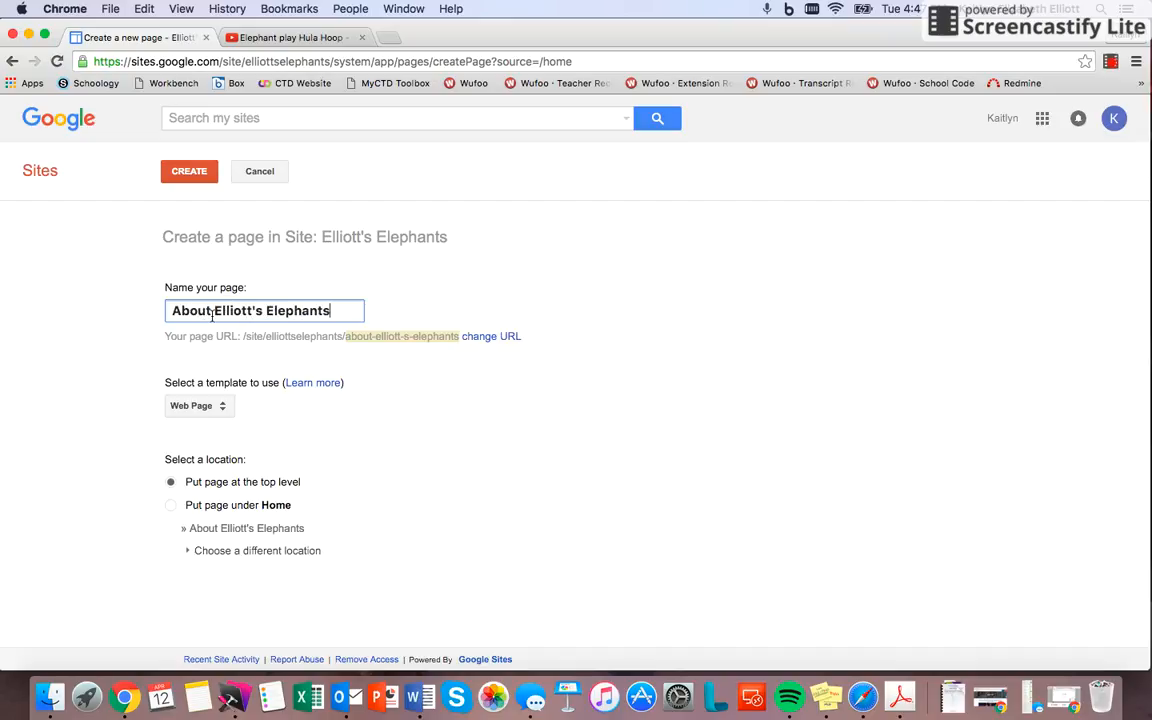
{"action": "left_click", "coordinate": [223, 413]}
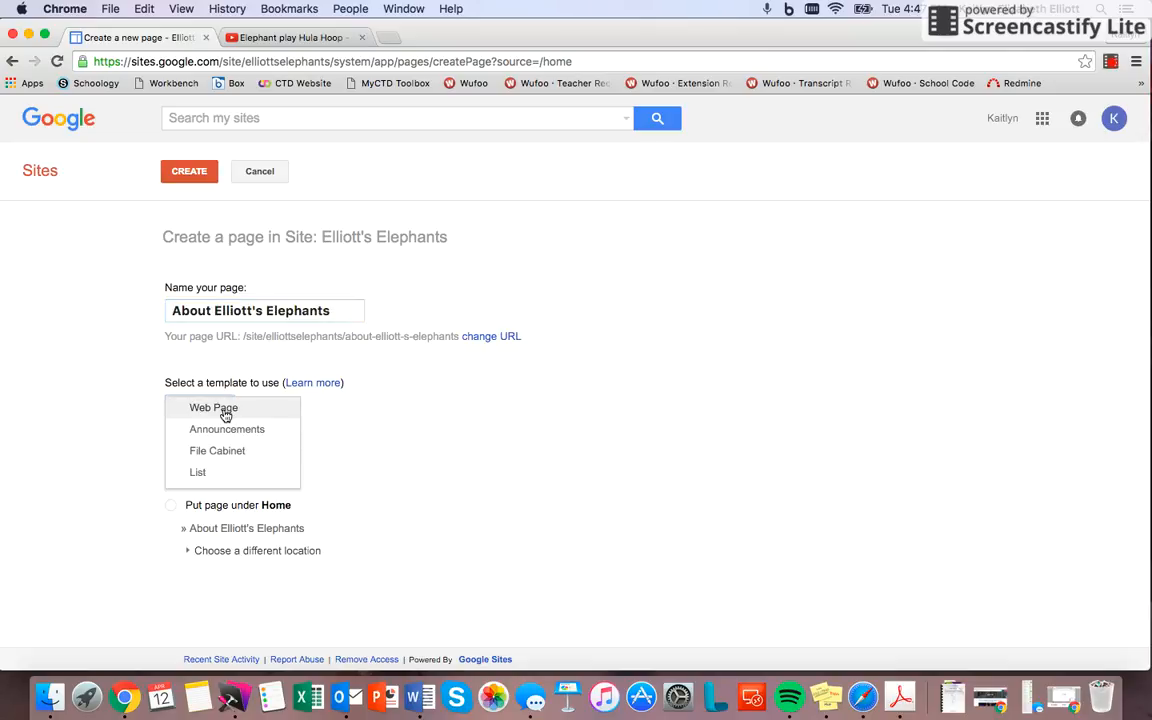
{"action": "left_click", "coordinate": [224, 410]}
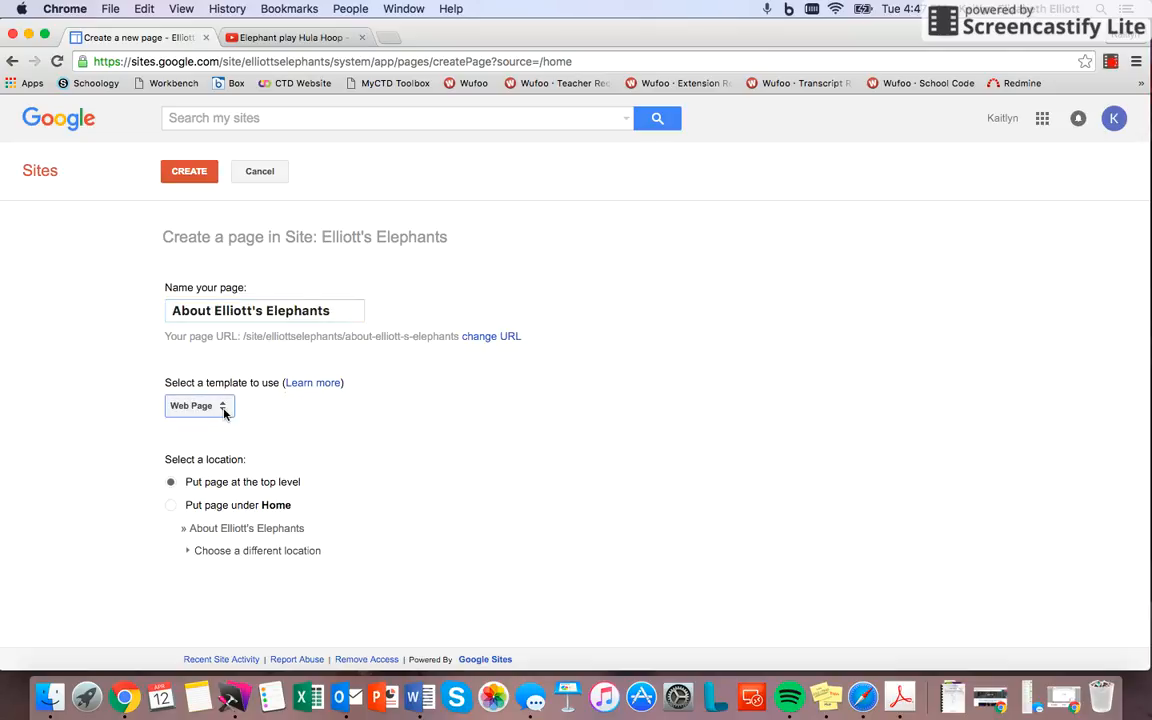
{"action": "left_click", "coordinate": [168, 484]}
{"action": "left_click", "coordinate": [196, 172]}
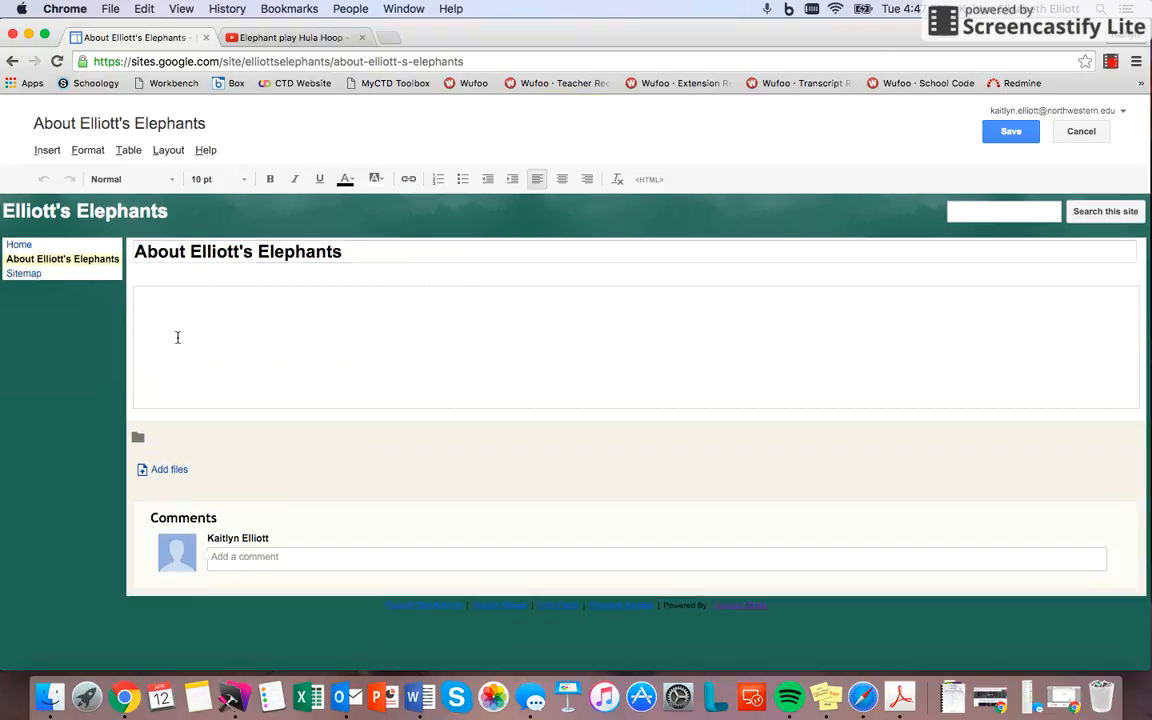
Step: Fill most of the new page's first body line with random placeholder letters
{"action": "type", "text": "jfsdklfjsdklfjsdklfjsdklfjsdkl fjsdkf jsdklf jkflsd f"}
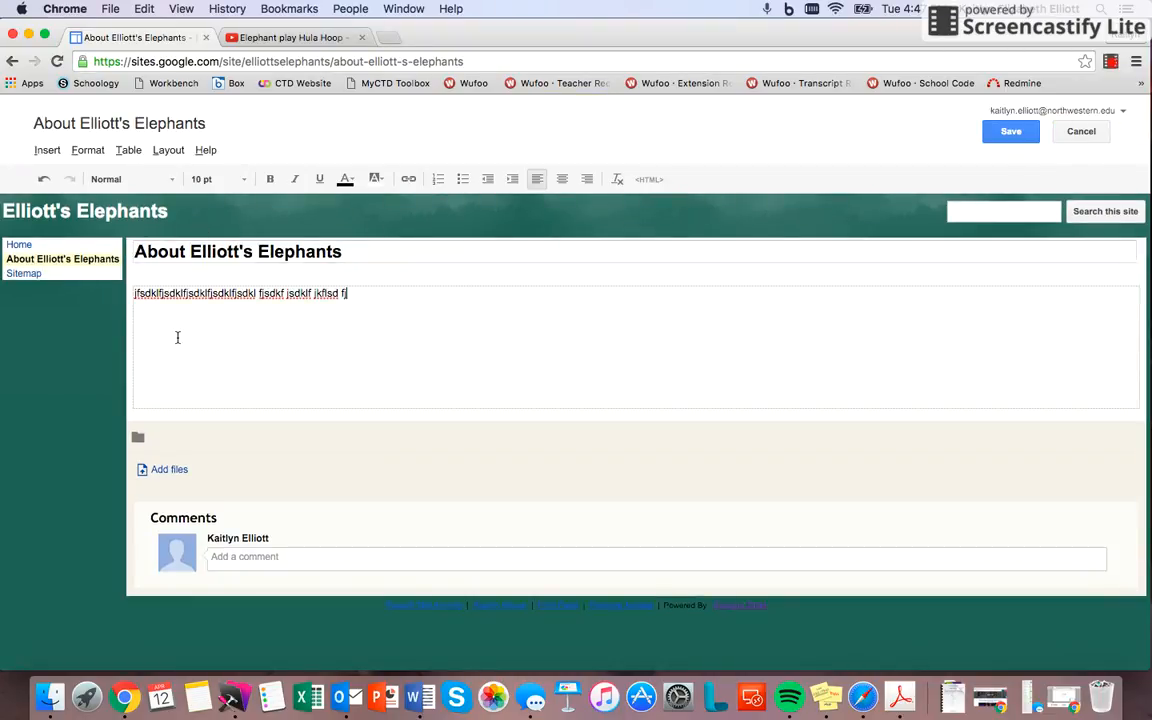
{"action": "type", "text": "jksdlfj sdkfjskfd jfslk fjsklf jsklf sjdklf sjfkls djfksld"}
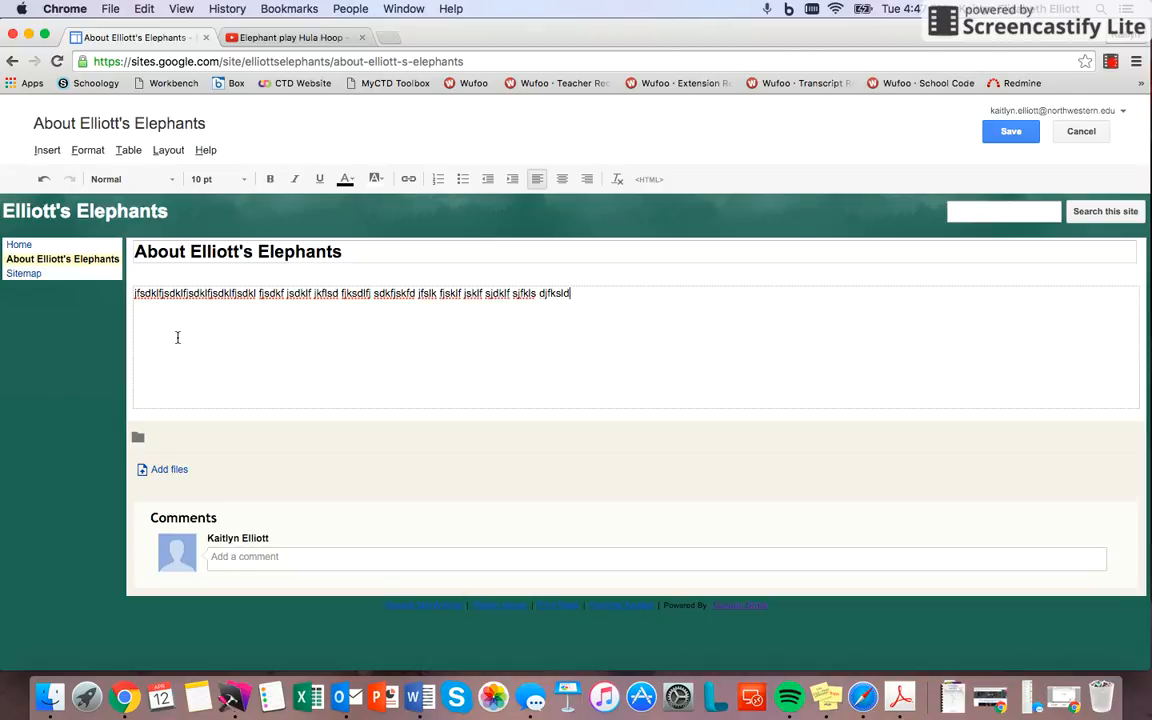
{"action": "type", "text": " fjsdkl fjsdklf jsdklf jsdlkf sjdklf sjdklfsd jfklsd jfslkf jsdlkf "}
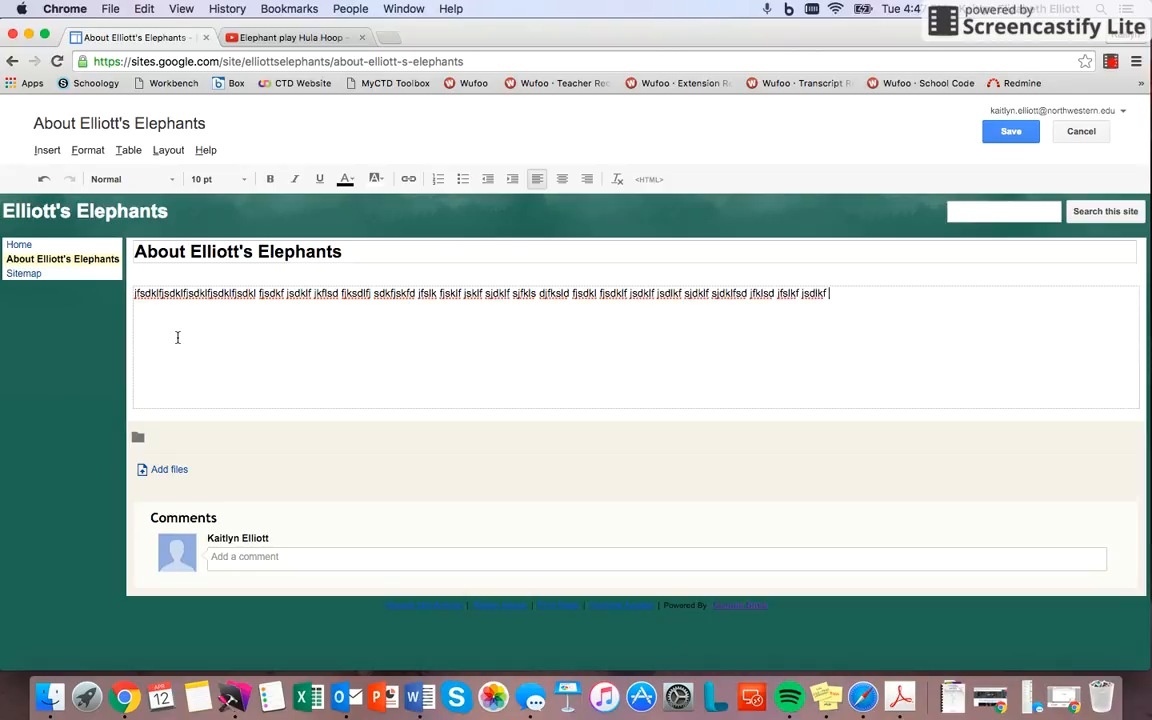
{"action": "type", "text": "jdksf dskljf sdlk"}
Step: Try inserting the uploaded image IMG_0364b.jpg after the placeholder text, and remove it from the page again
{"action": "left_click", "coordinate": [48, 150]}
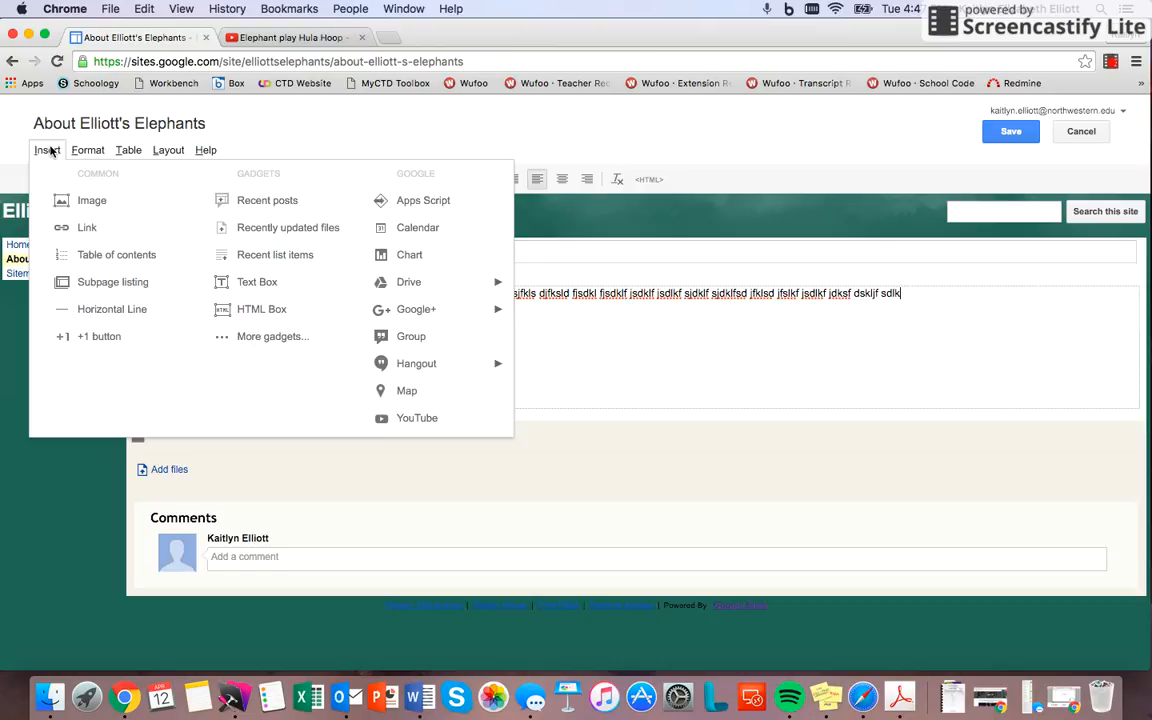
{"action": "left_click", "coordinate": [72, 200]}
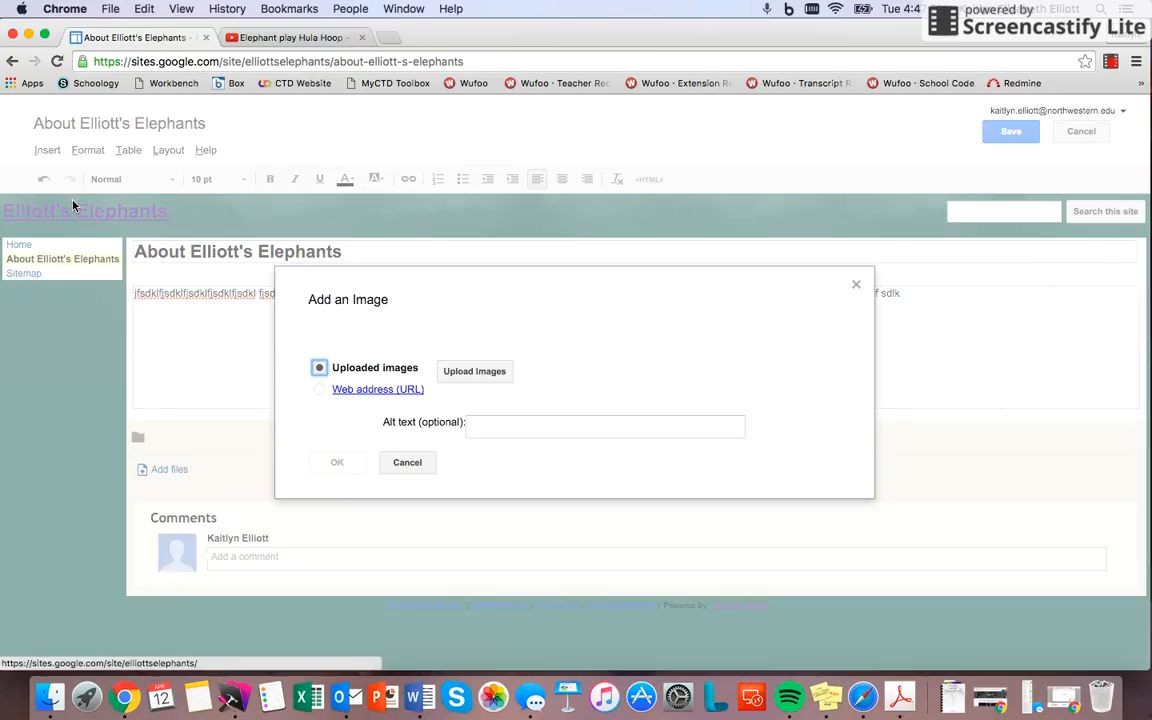
{"action": "left_click", "coordinate": [477, 377]}
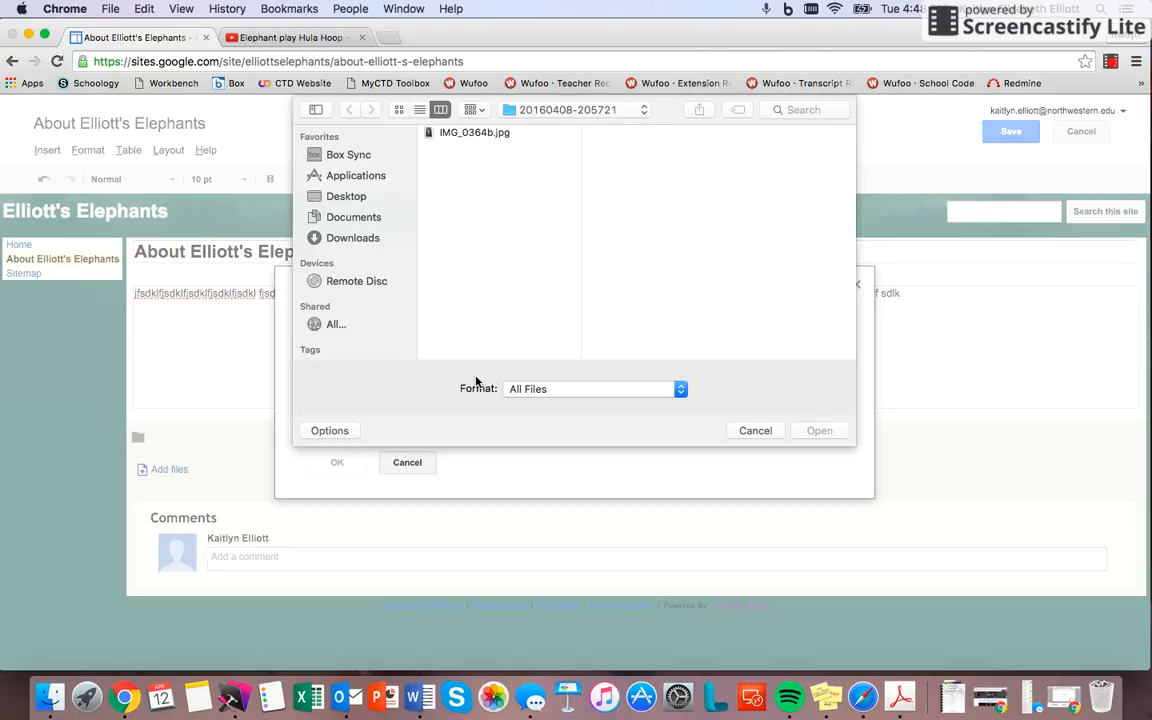
{"action": "left_click", "coordinate": [560, 110]}
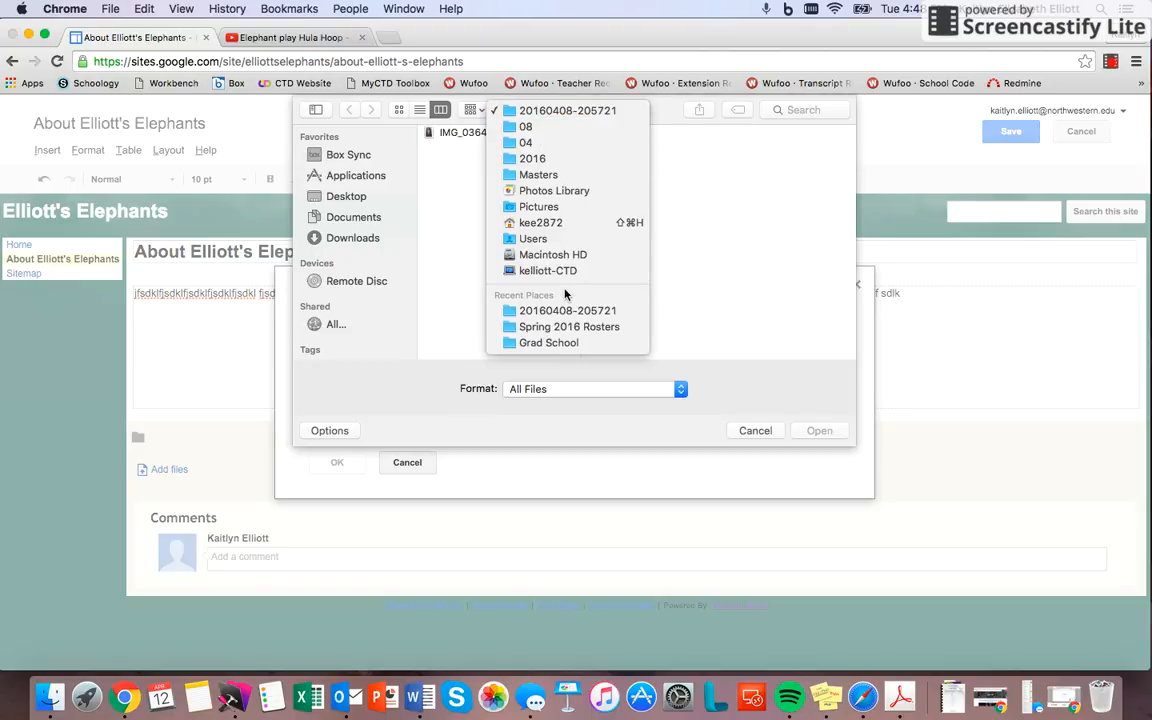
{"action": "left_click", "coordinate": [458, 152]}
{"action": "double_click", "coordinate": [453, 133]}
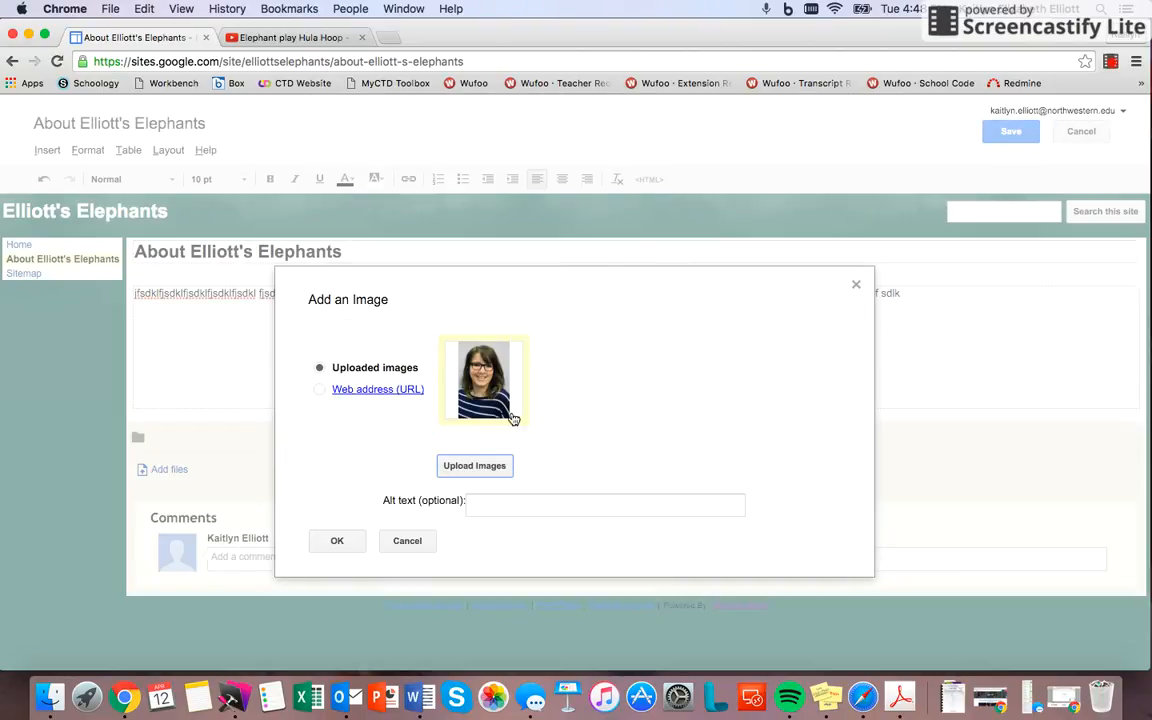
{"action": "left_click", "coordinate": [331, 545]}
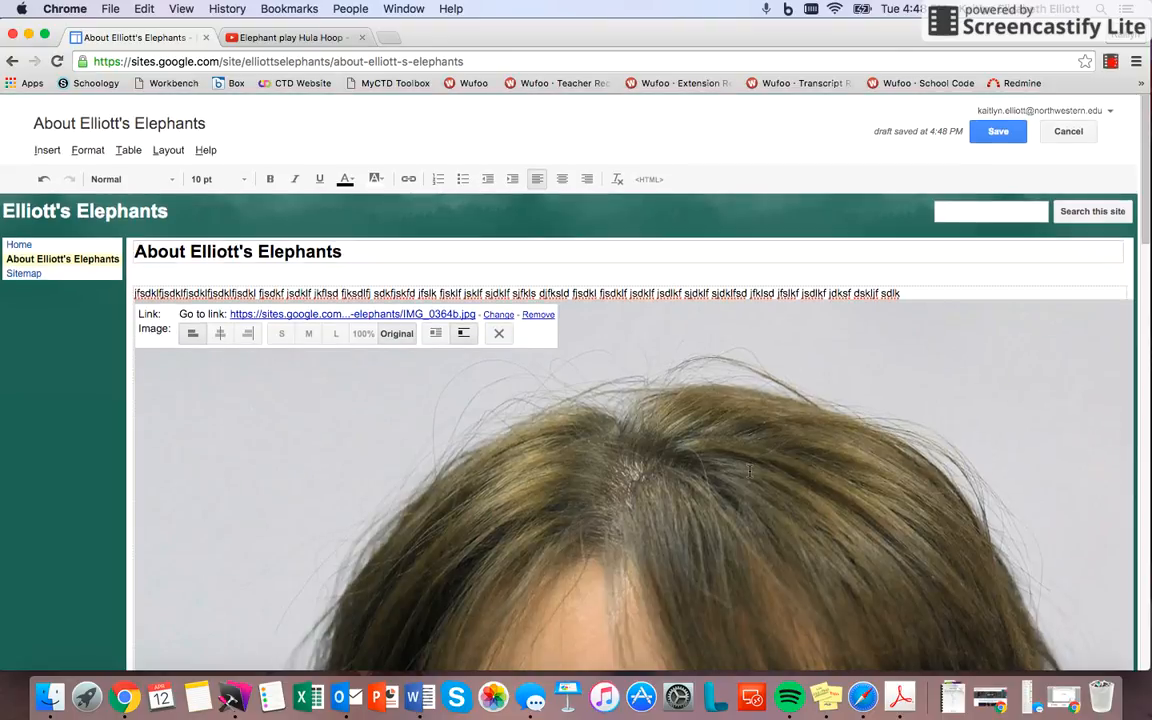
{"action": "left_click", "coordinate": [499, 333]}
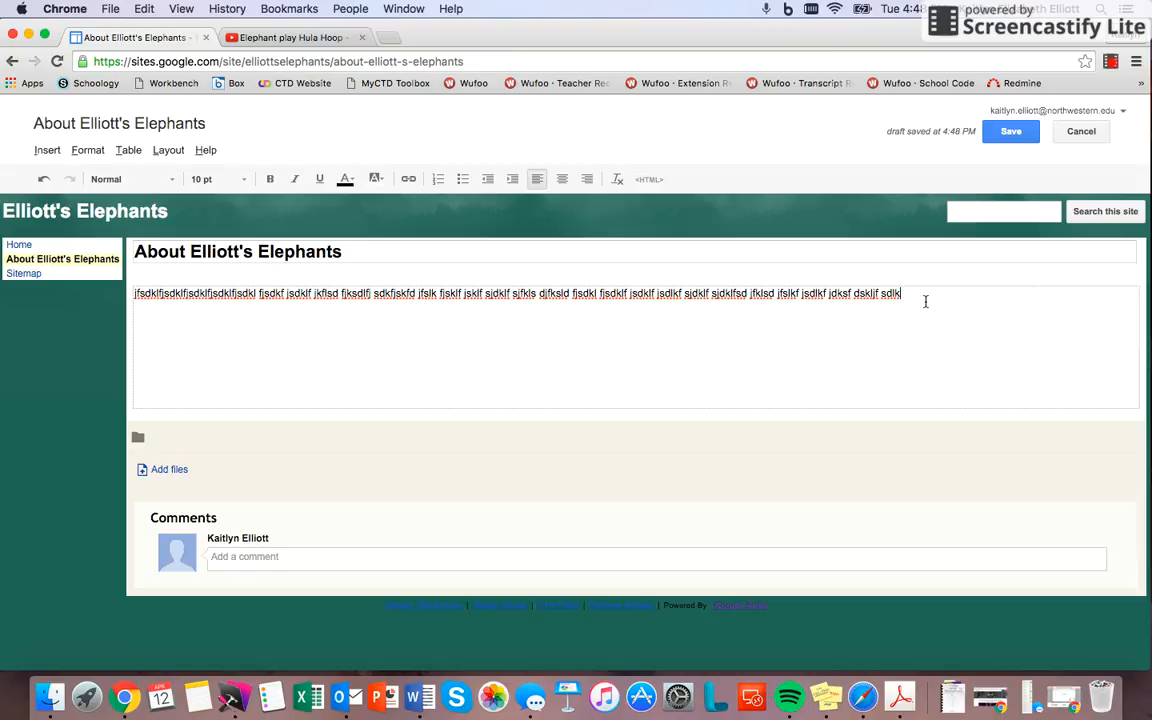
Step: Continue the placeholder text on the About page with random letters until it runs well into a second line
{"action": "type", "text": "lksd jkslf jdkl fsdklfsj fksljf "}
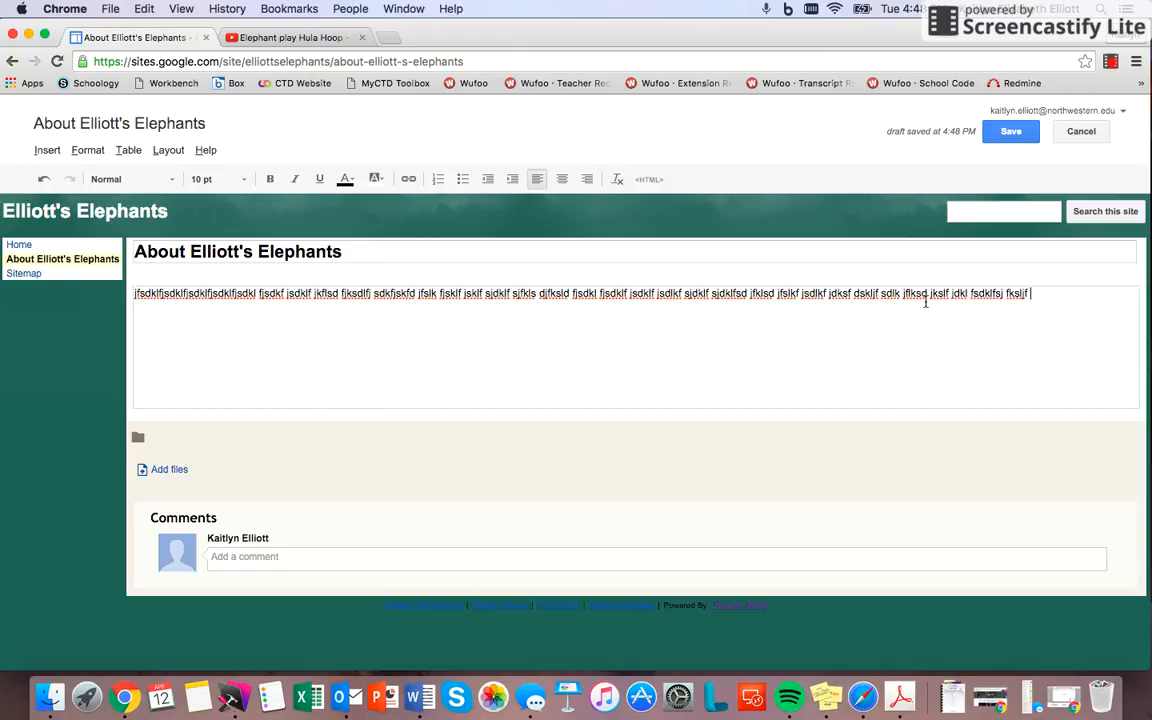
{"action": "type", "text": "sdkfjsf jsdlkfsj dfklsj fklsf jskldf jsdklf jsd"}
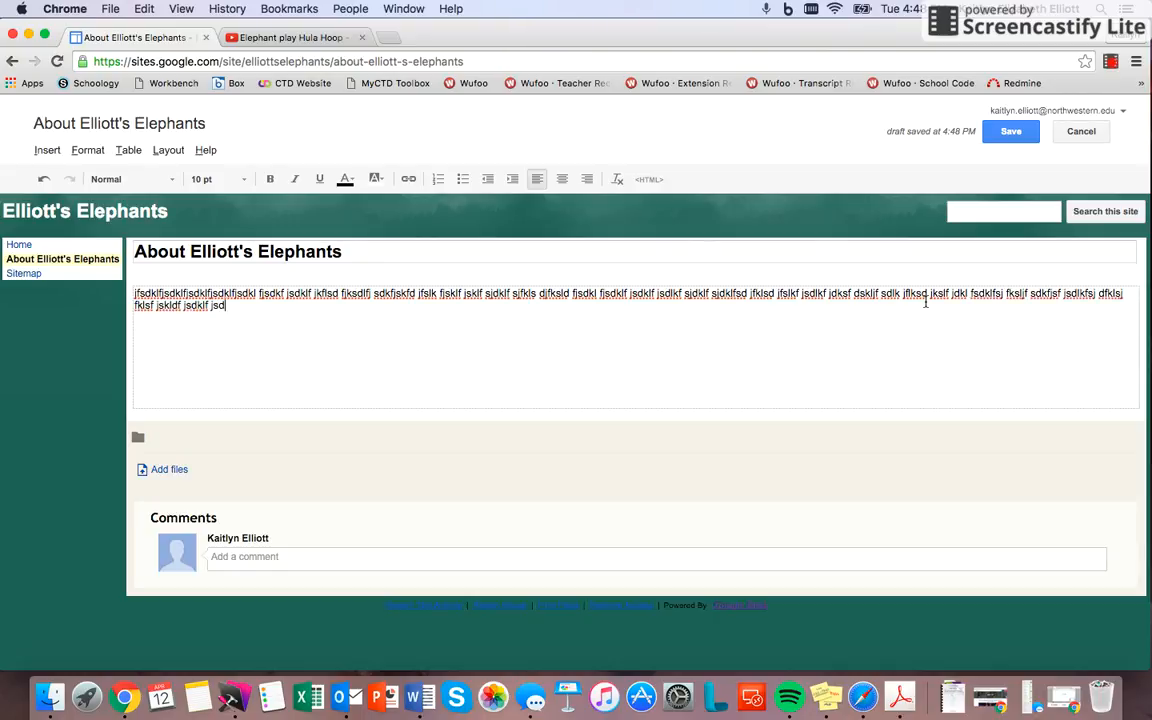
{"action": "type", "text": "klf sdjfkls djfklsd fjksdlfj kslajfakfjsdalkfj sdl"}
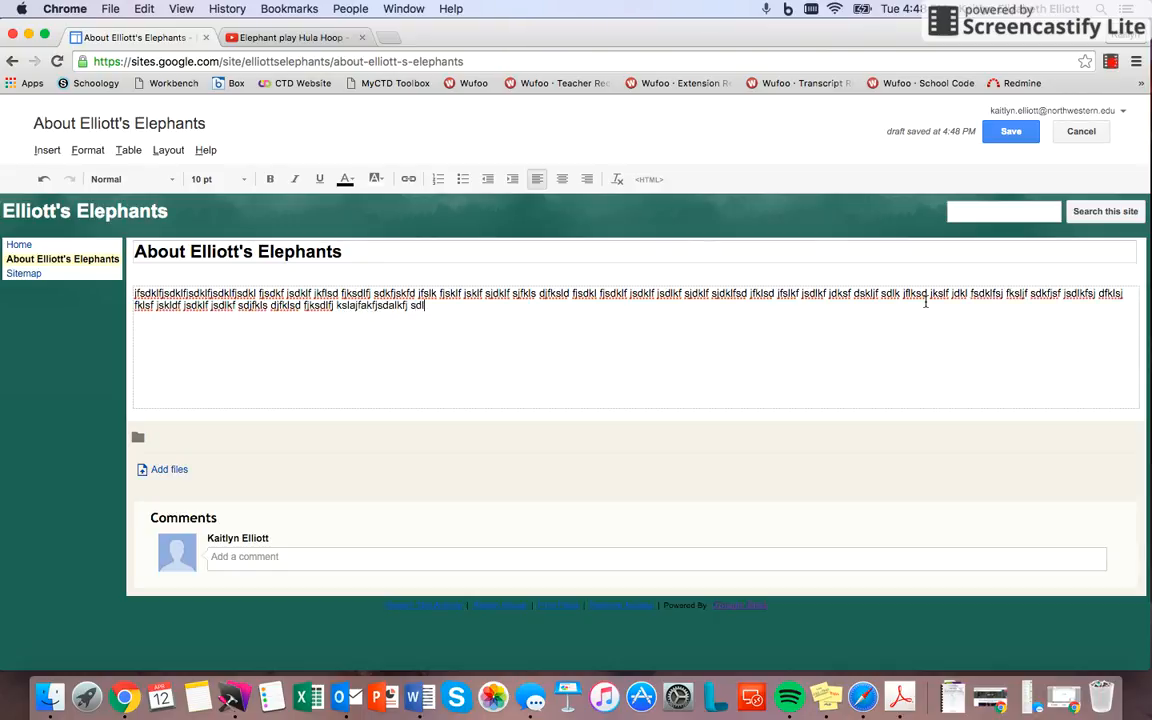
{"action": "type", "text": "kfjsd fksdj fklsf jsdklfj sdklf jsklf jsdklf jsdklf sjd"}
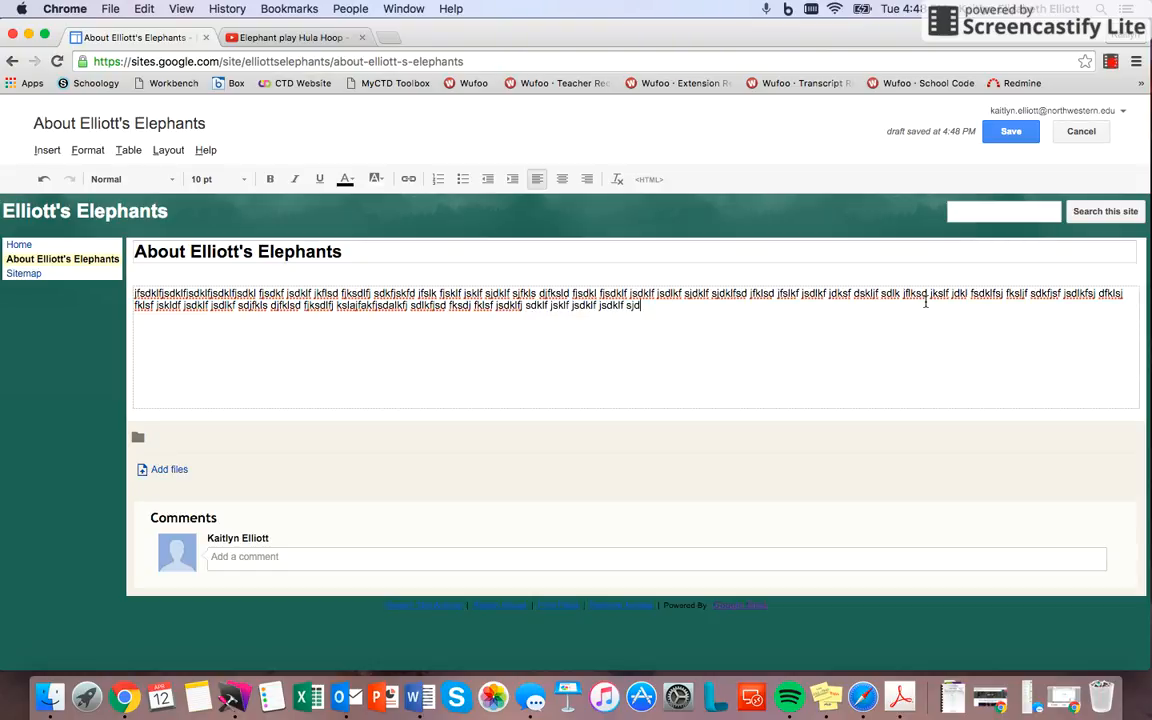
{"action": "type", "text": "fksdlfjsklfsdj fkls fjskldf"}
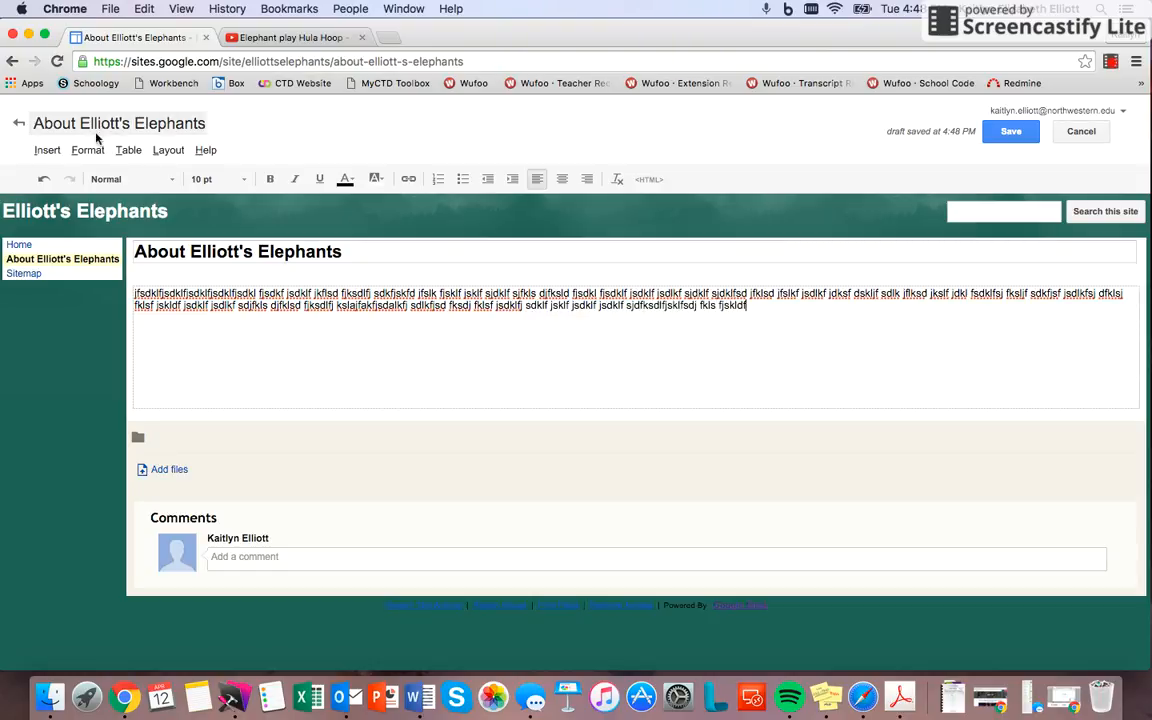
Step: Look over the objects that can be inserted on the About page without adding one, and save the page
{"action": "left_click", "coordinate": [47, 151]}
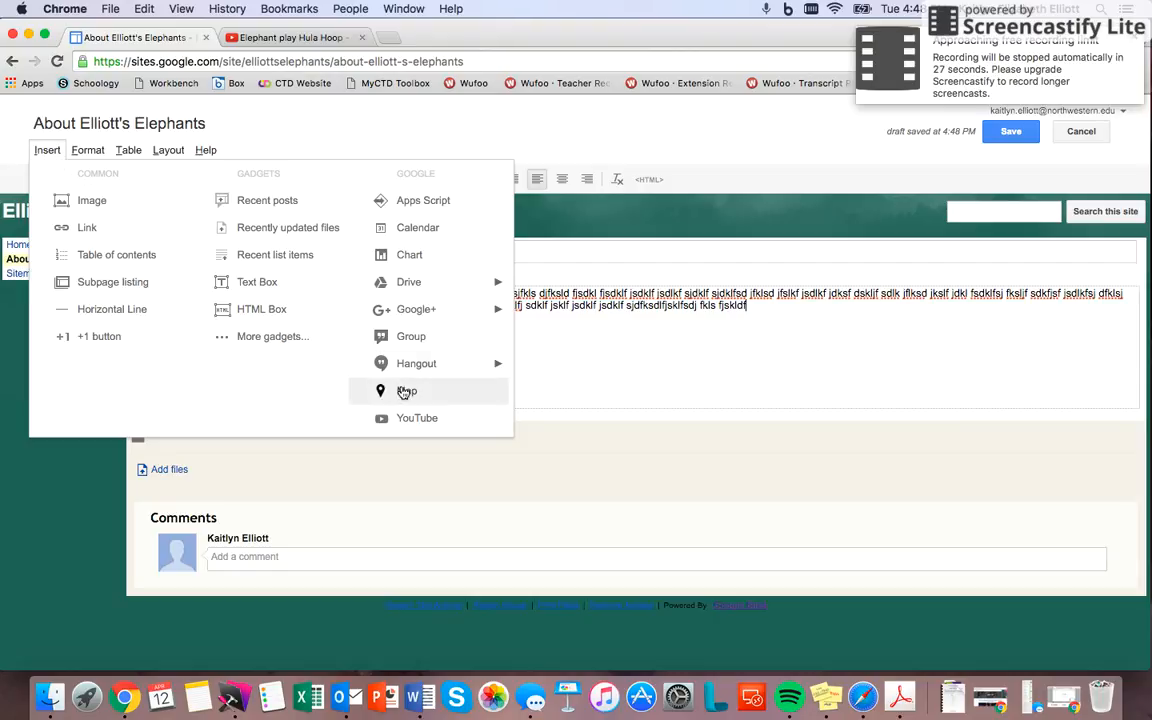
{"action": "left_click", "coordinate": [52, 152]}
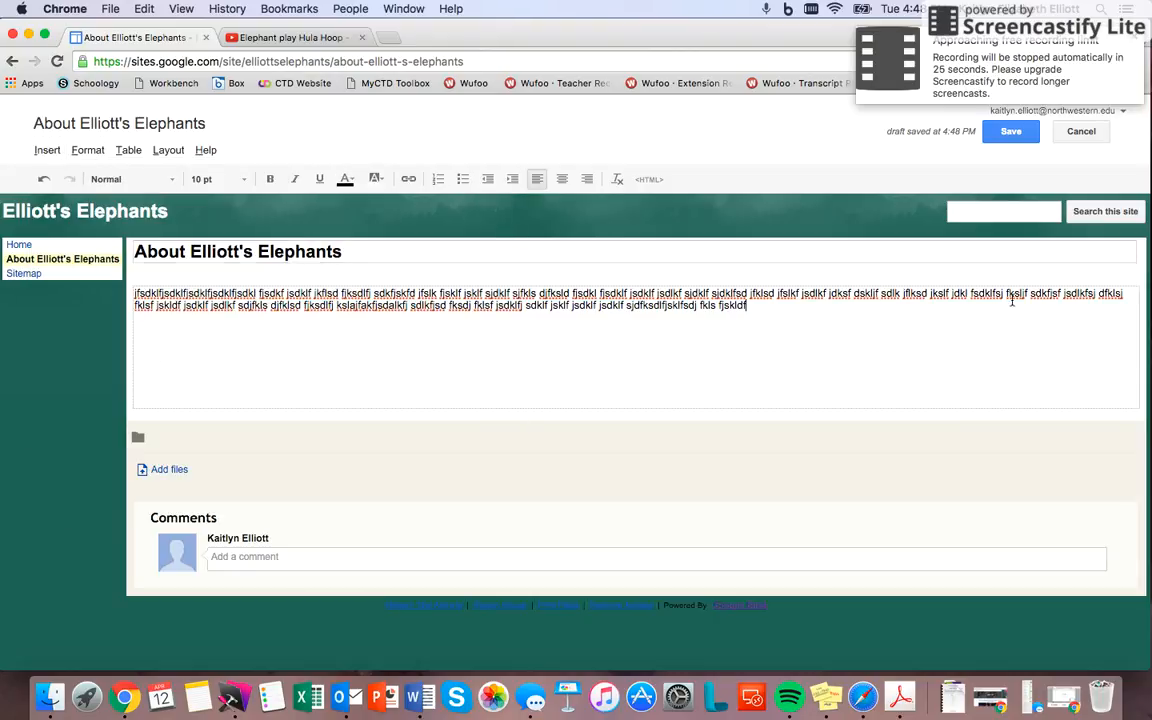
{"action": "left_click", "coordinate": [1010, 140]}
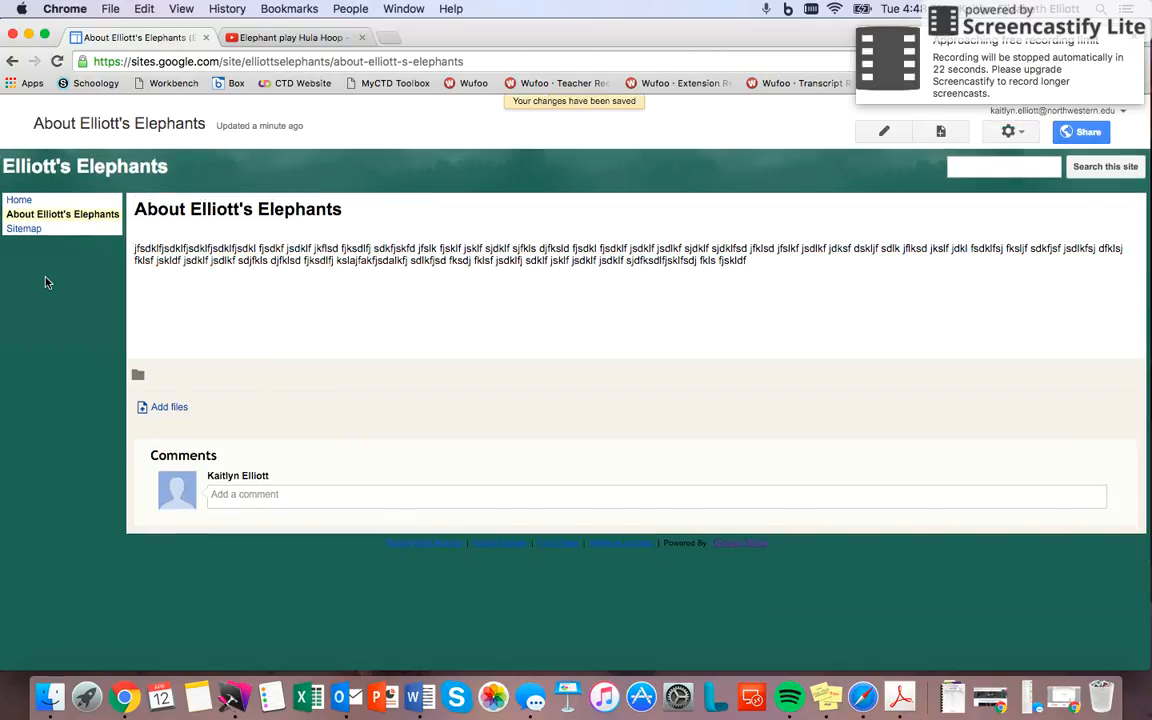
Step: View the Home page and return to the About page, and open the site's sharing and permissions settings
{"action": "left_click", "coordinate": [19, 201]}
{"action": "left_click", "coordinate": [30, 214]}
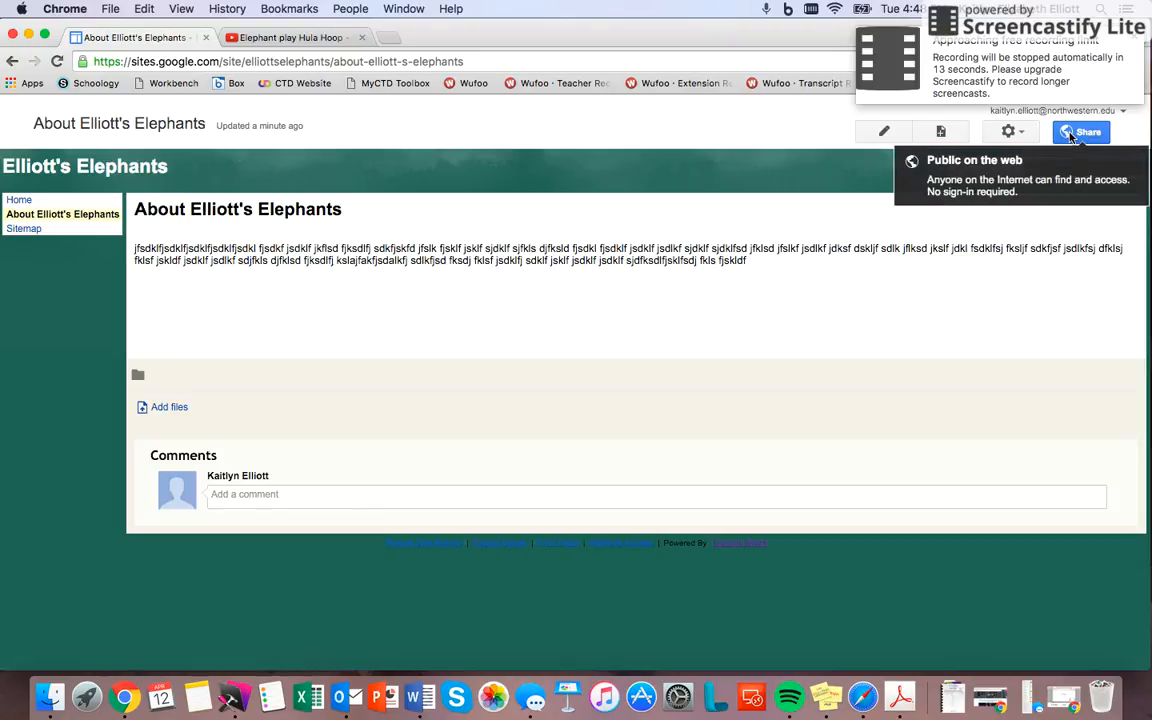
{"action": "left_click", "coordinate": [1075, 132]}
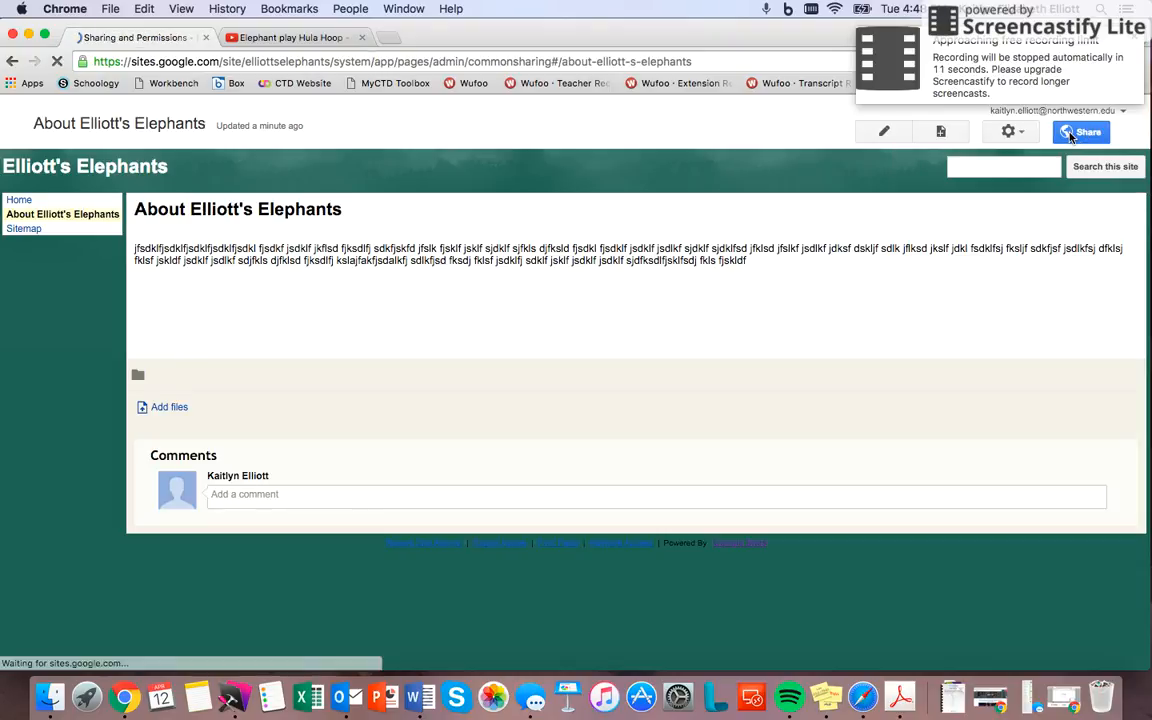